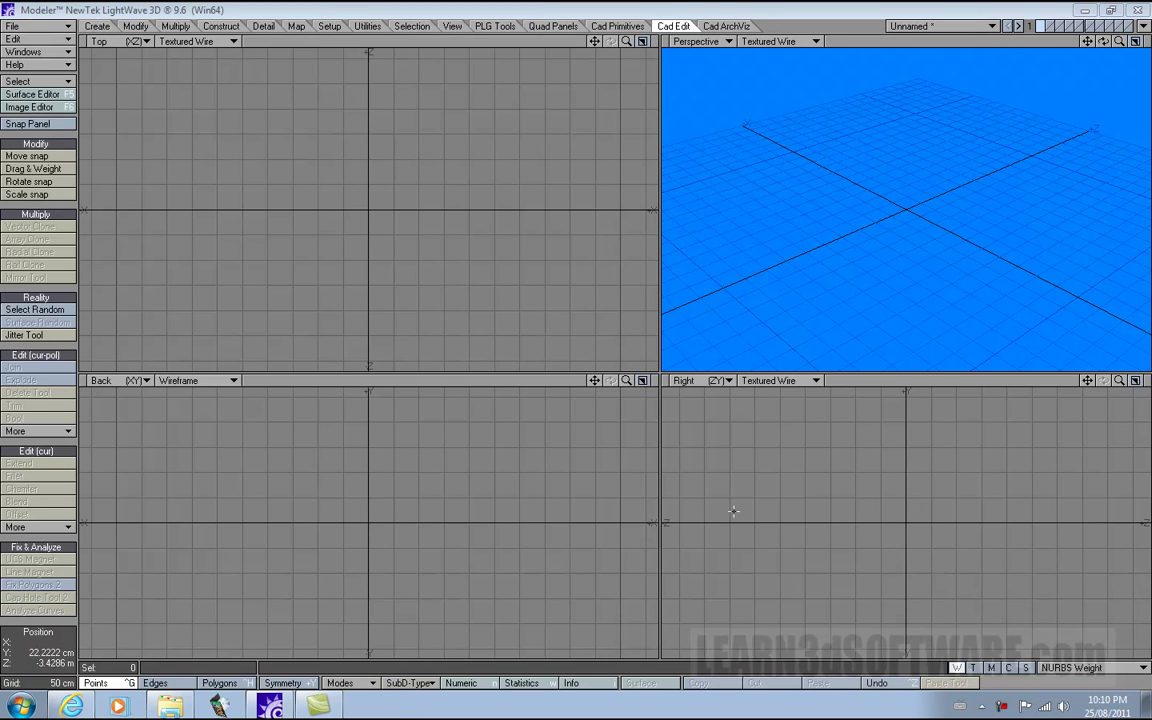
click(60, 433)
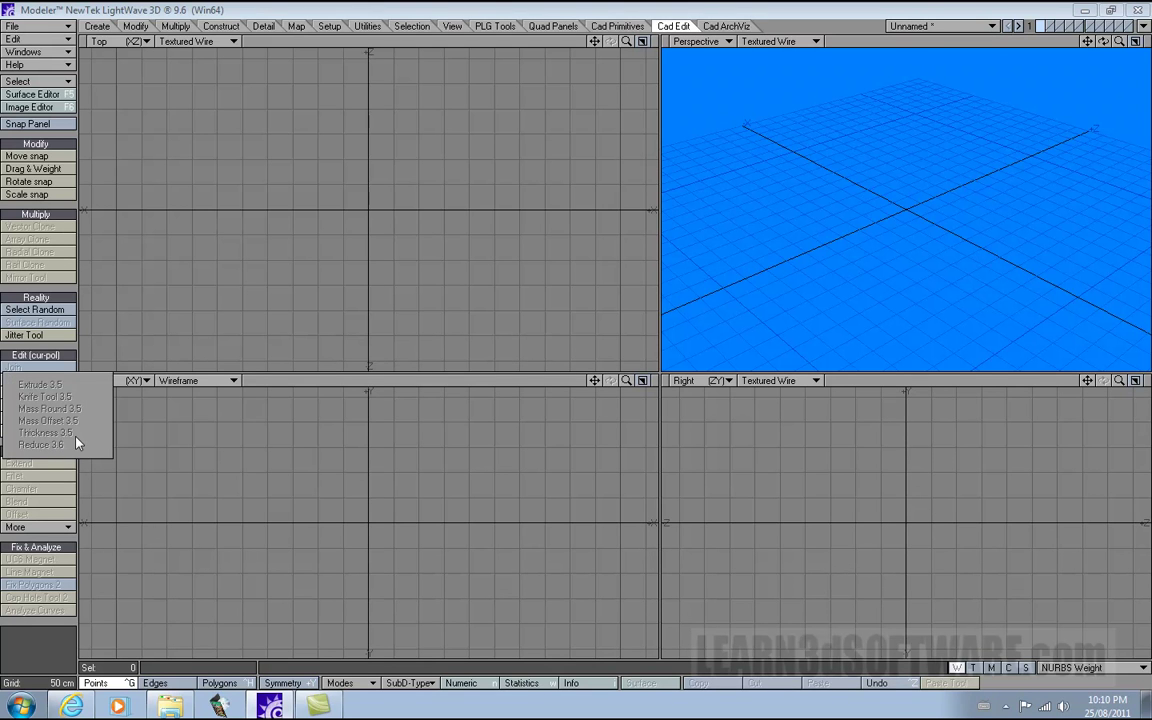
click(520, 448)
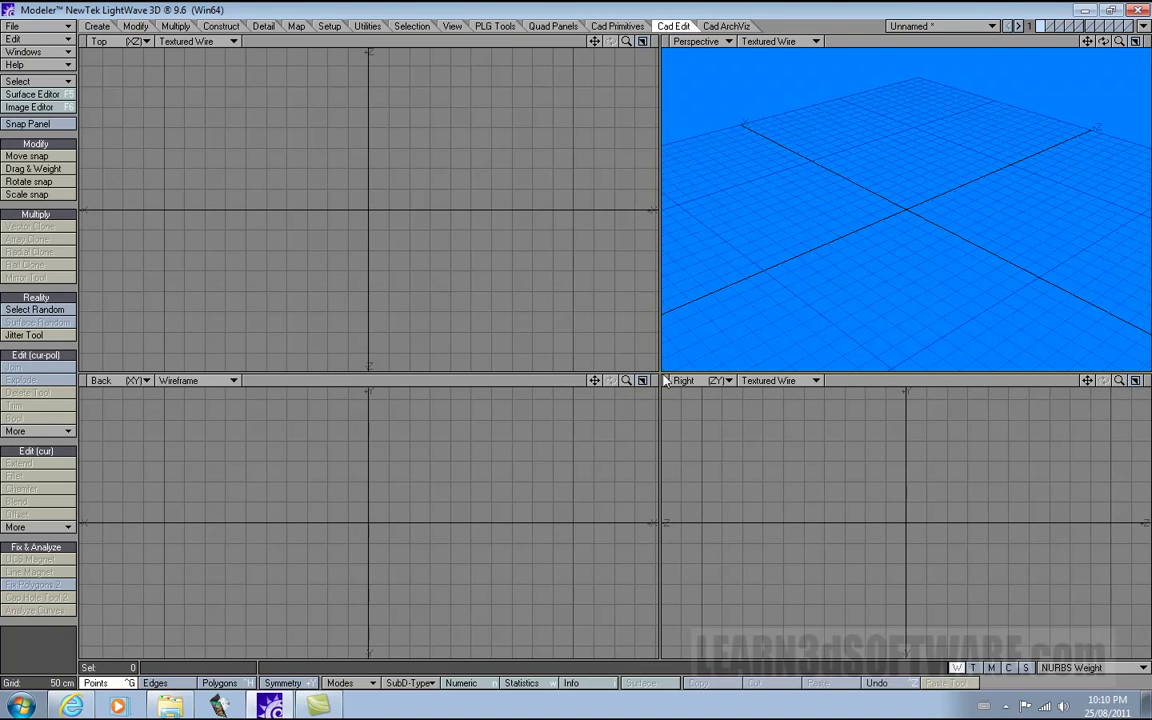
drag(659, 372, 644, 366)
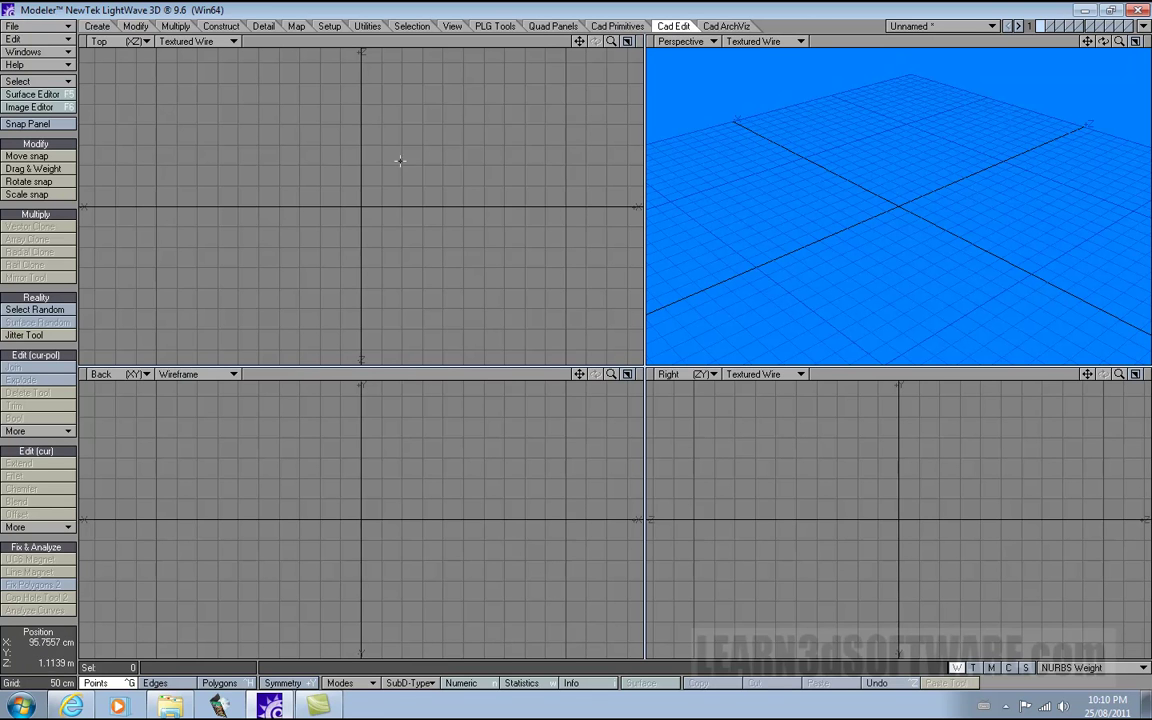
Draw a flat box about 2.9 m wide and 2.15 m high across the origin in the Top view.
click(616, 27)
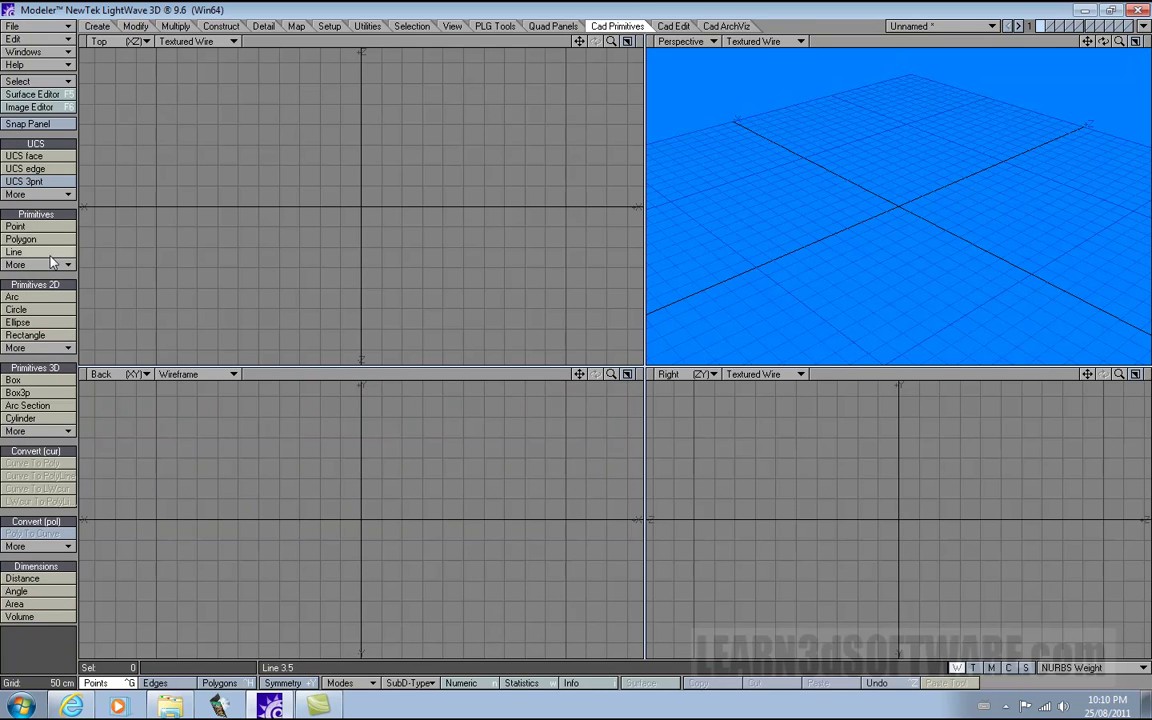
click(33, 381)
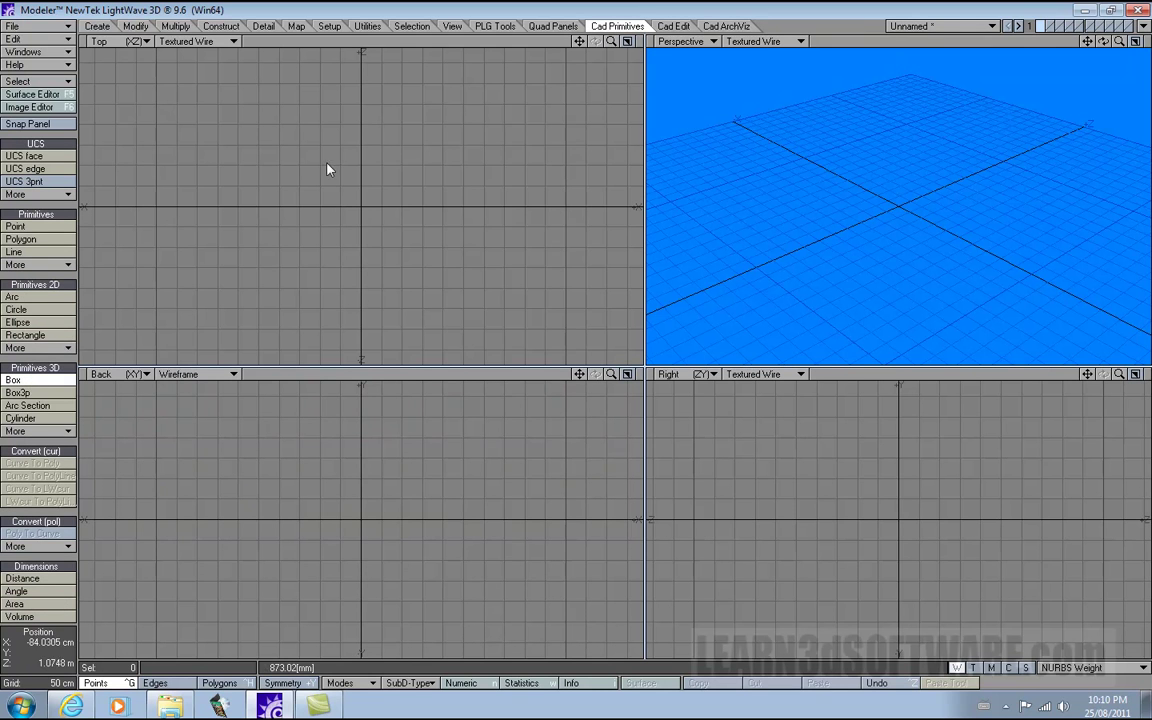
drag(326, 160, 446, 257)
Set the flat box's centre X and Y to 0 m and commit the shape.
key(n)
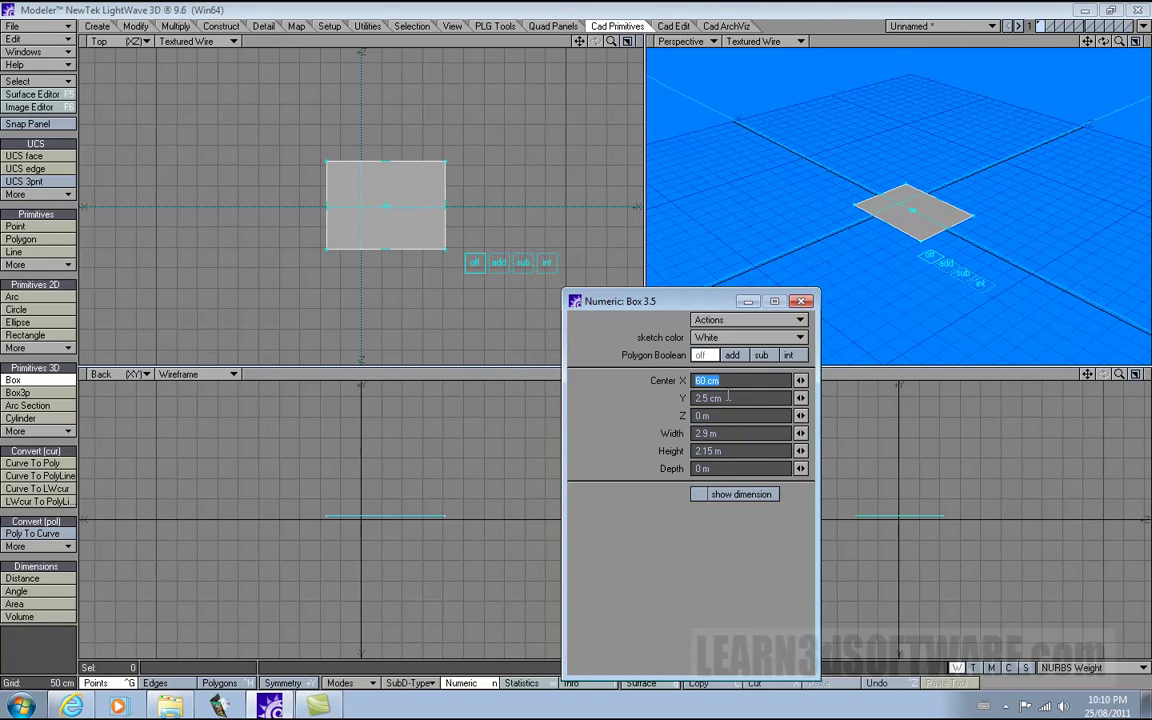
key(Tab)
text(0)
key(Tab)
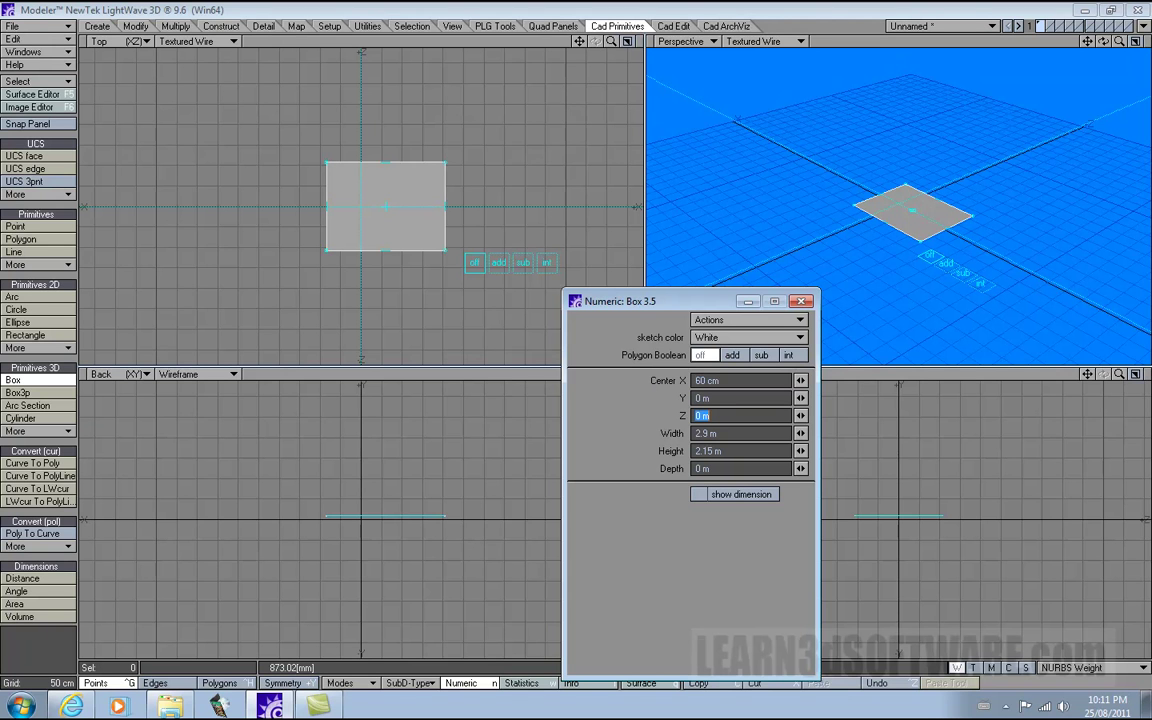
click(726, 380)
text(0)
key(Tab)
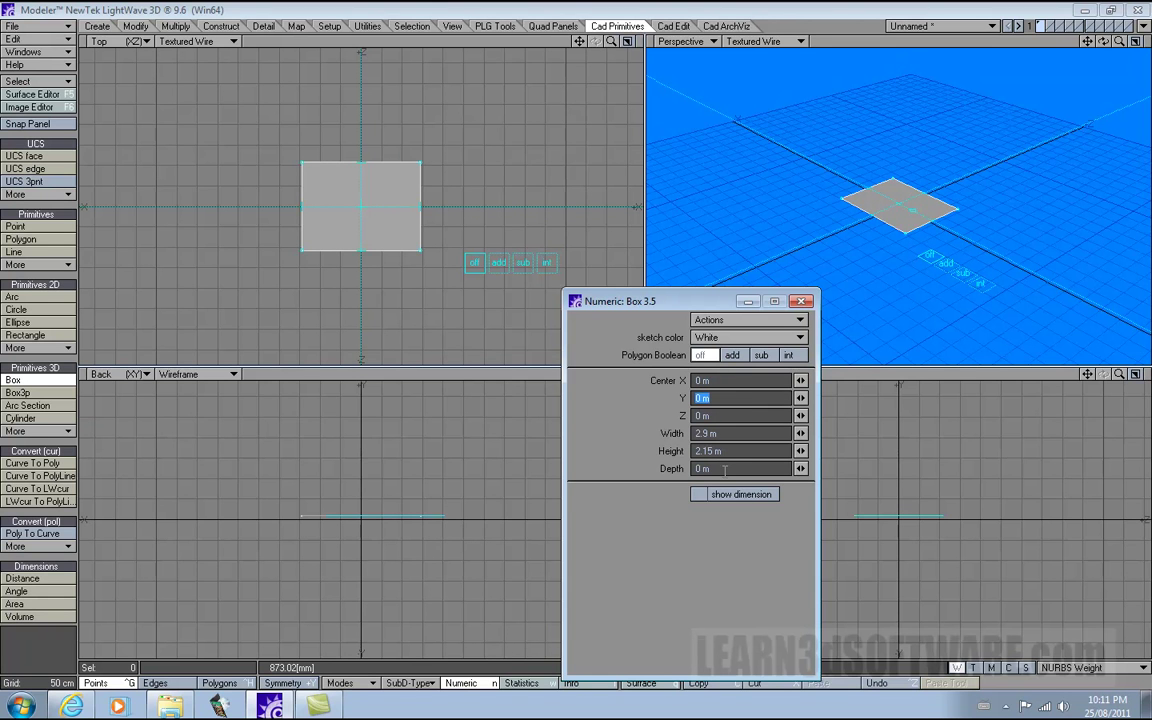
text(0)
click(801, 301)
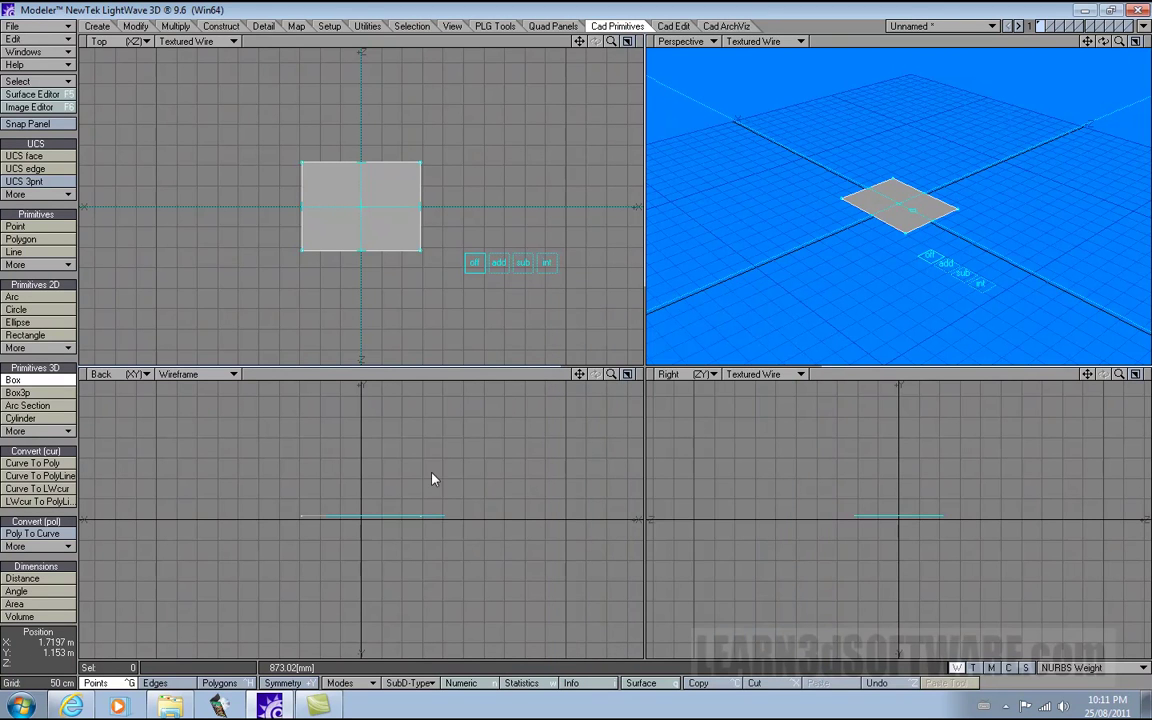
drag(611, 374, 513, 344)
key(Return)
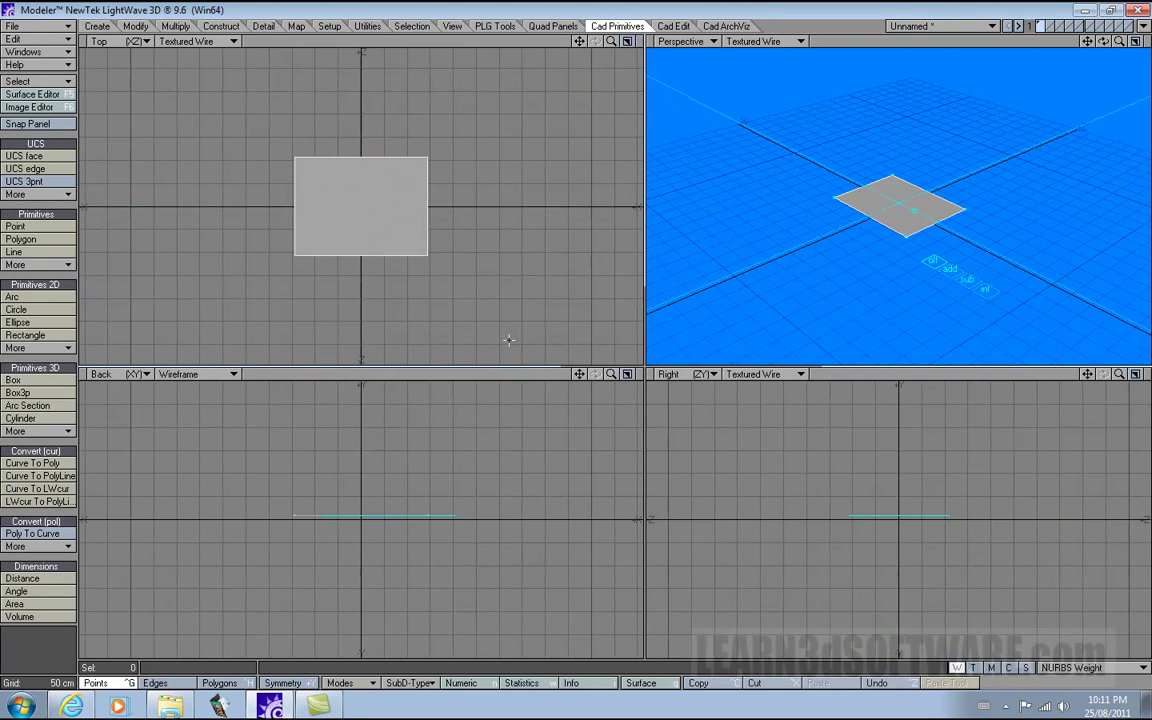
Select the rectangular polygon, flatten it onto Y 0 m with Set Value, and deselect it.
key(ctrl+j)
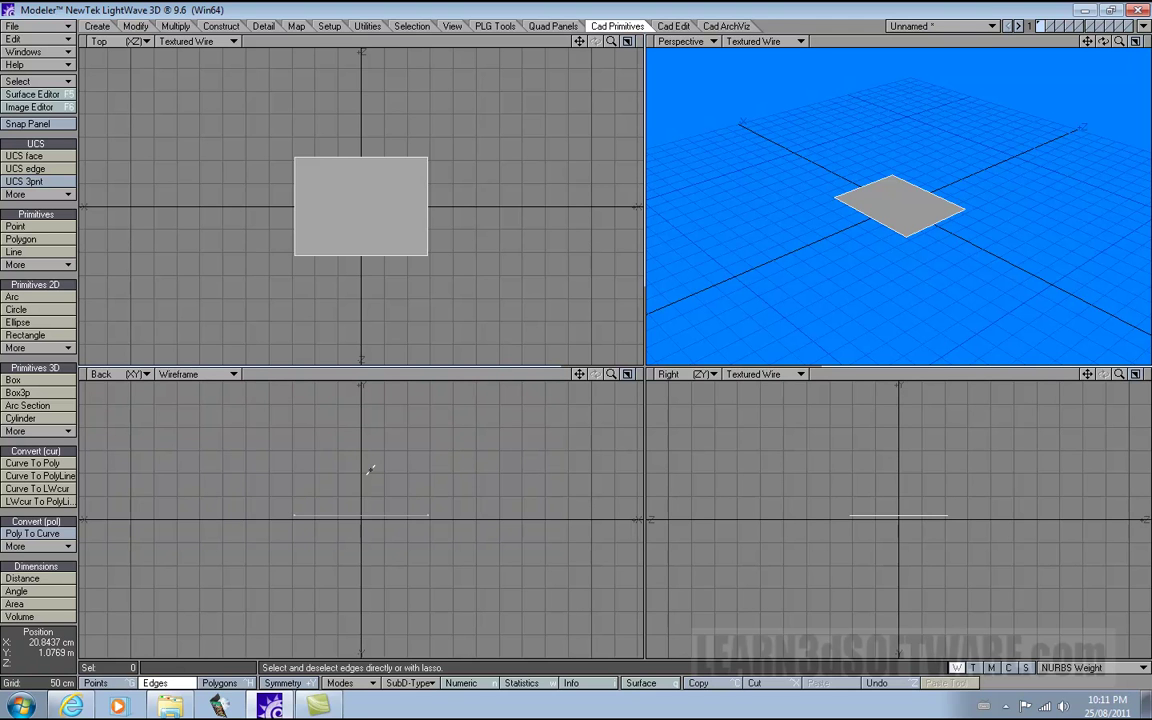
key(ctrl+h)
click(368, 518)
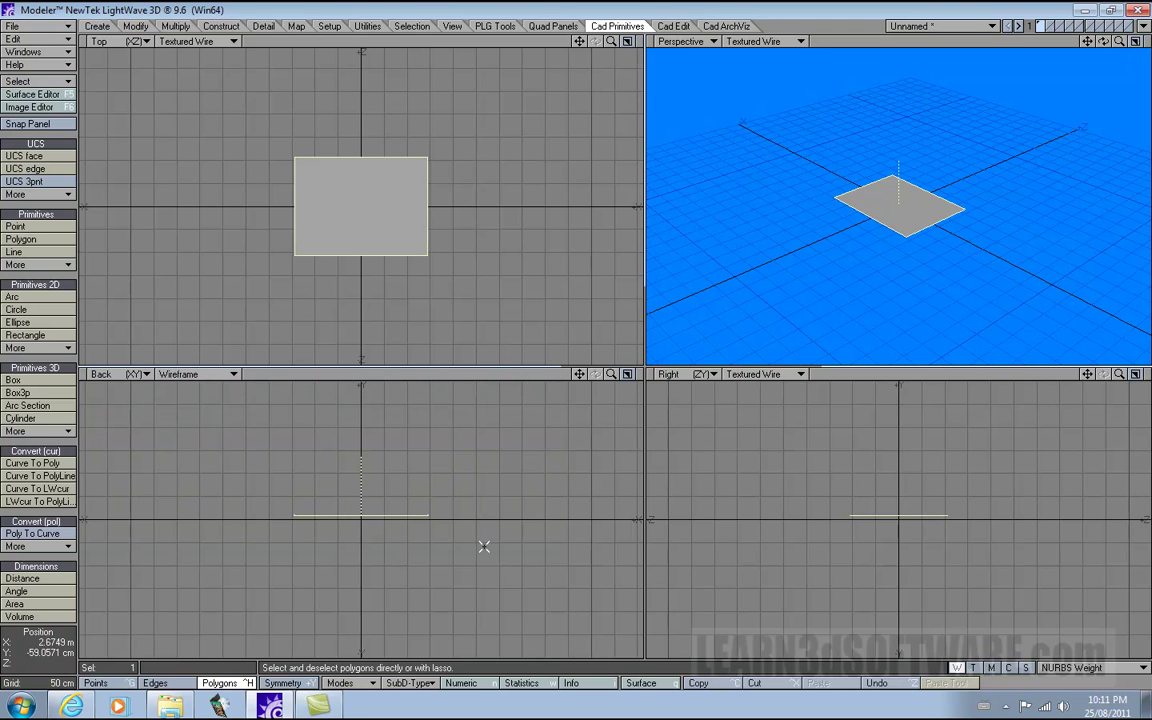
click(263, 26)
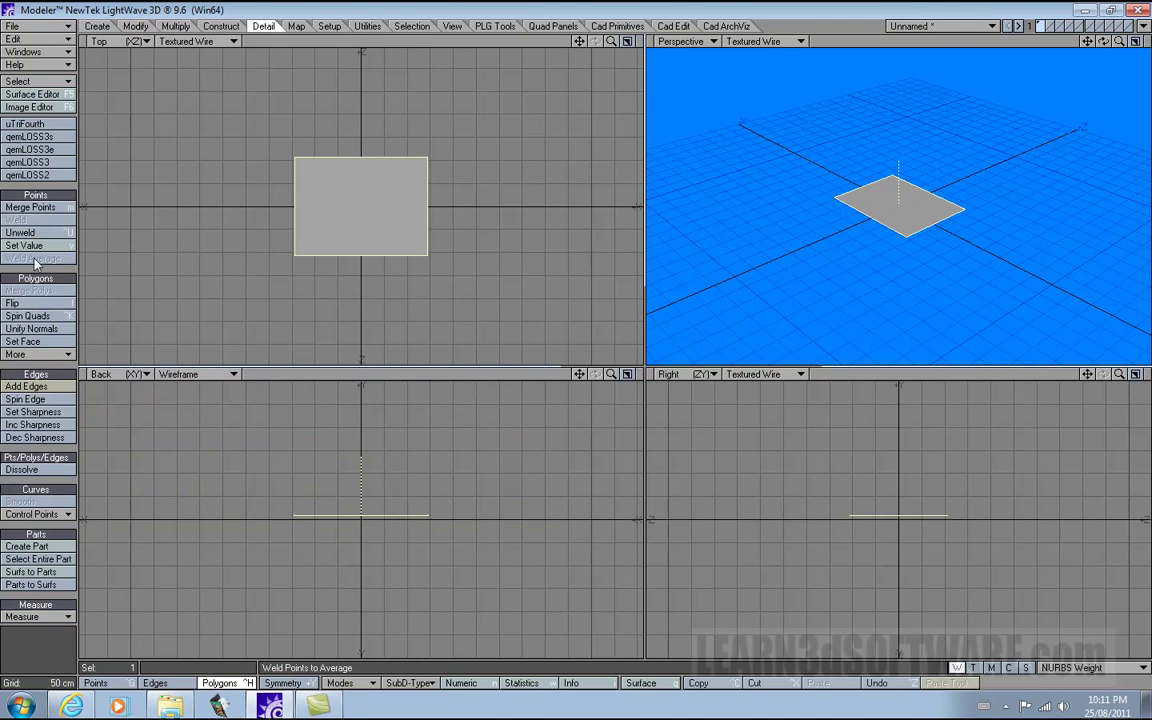
click(35, 355)
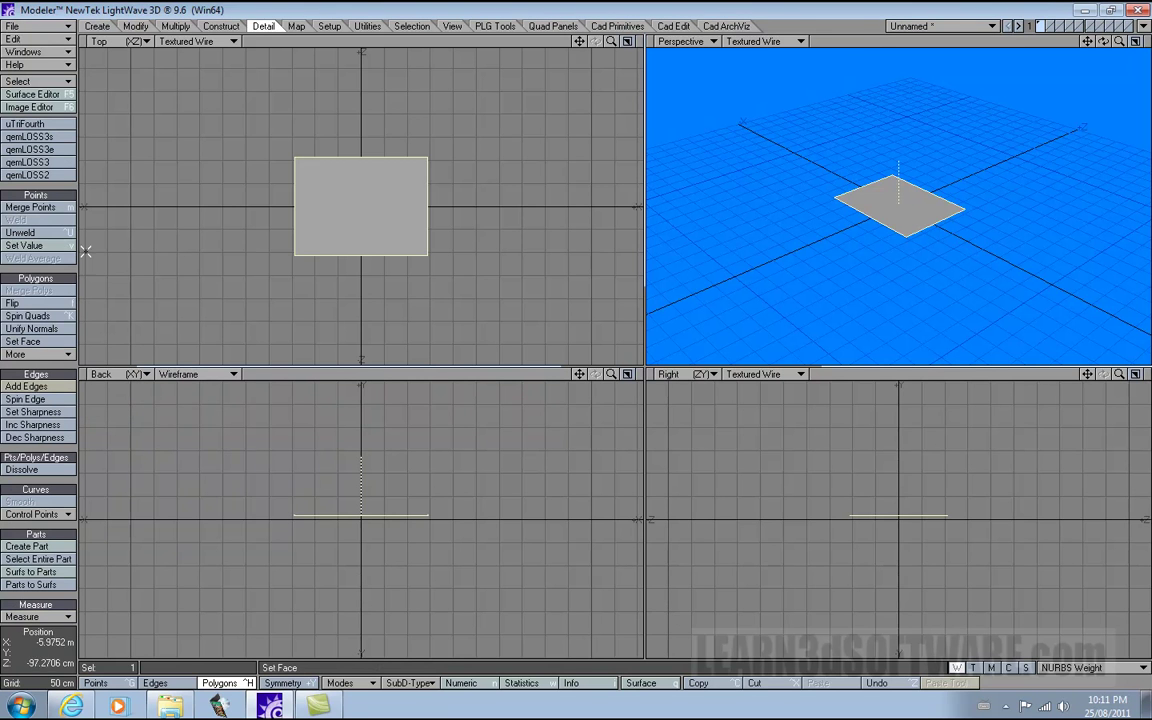
click(40, 245)
click(488, 261)
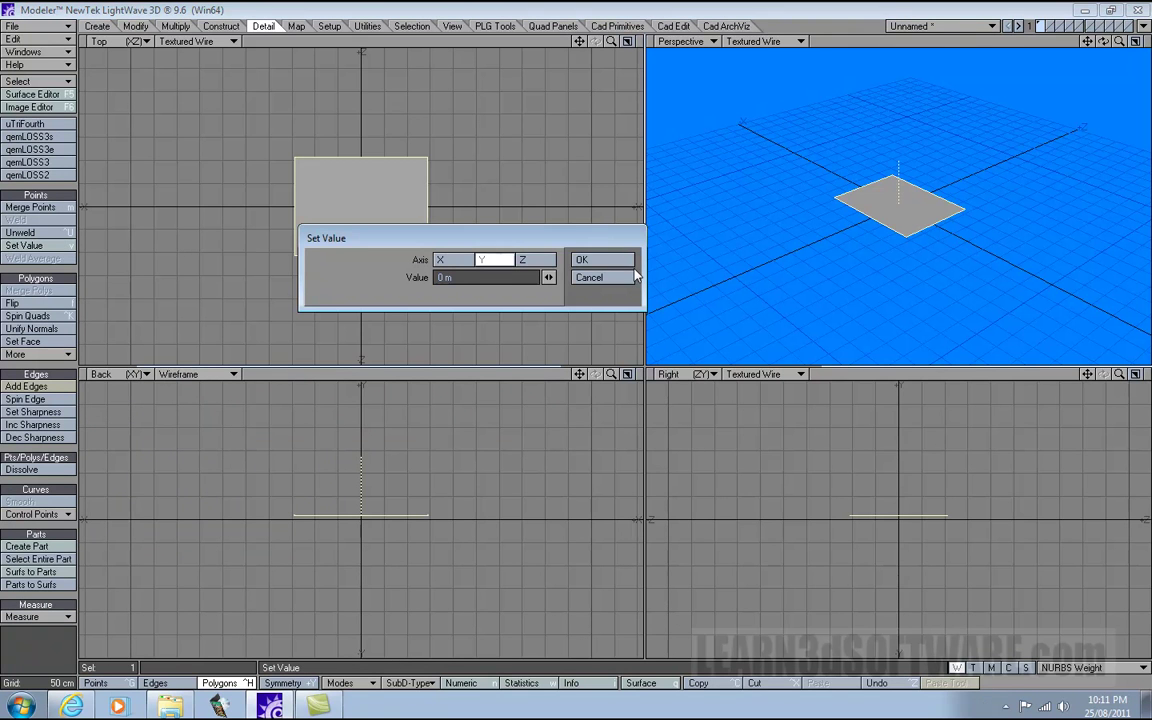
click(607, 262)
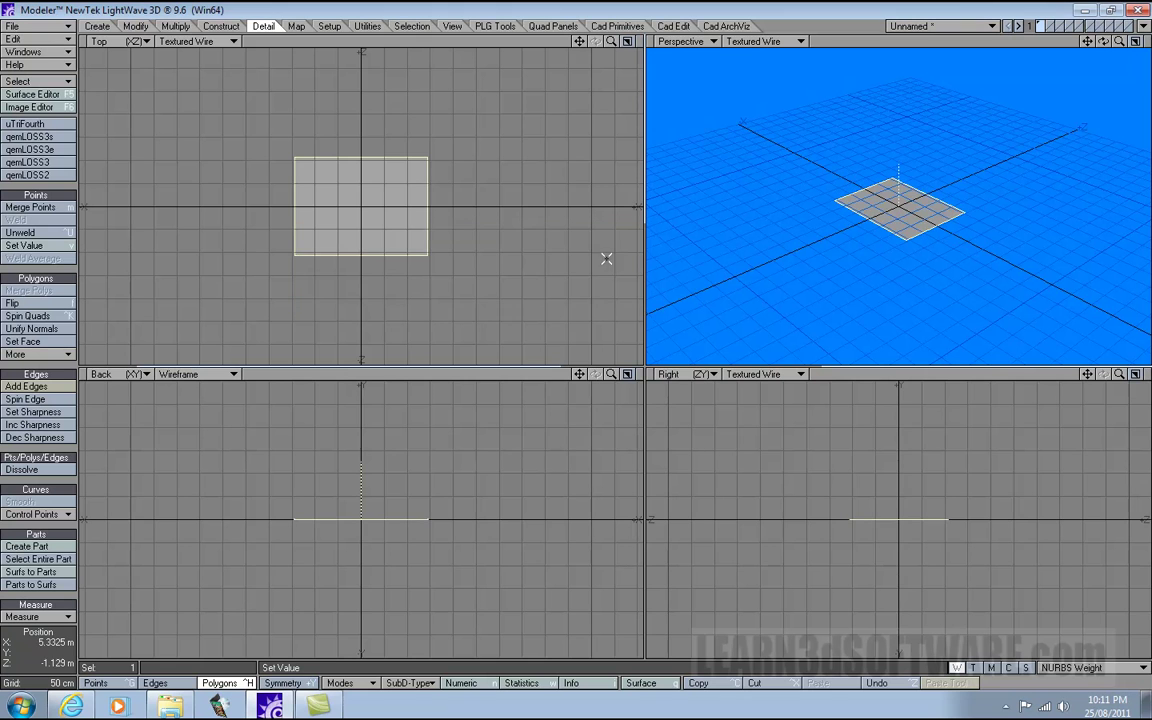
click(399, 491)
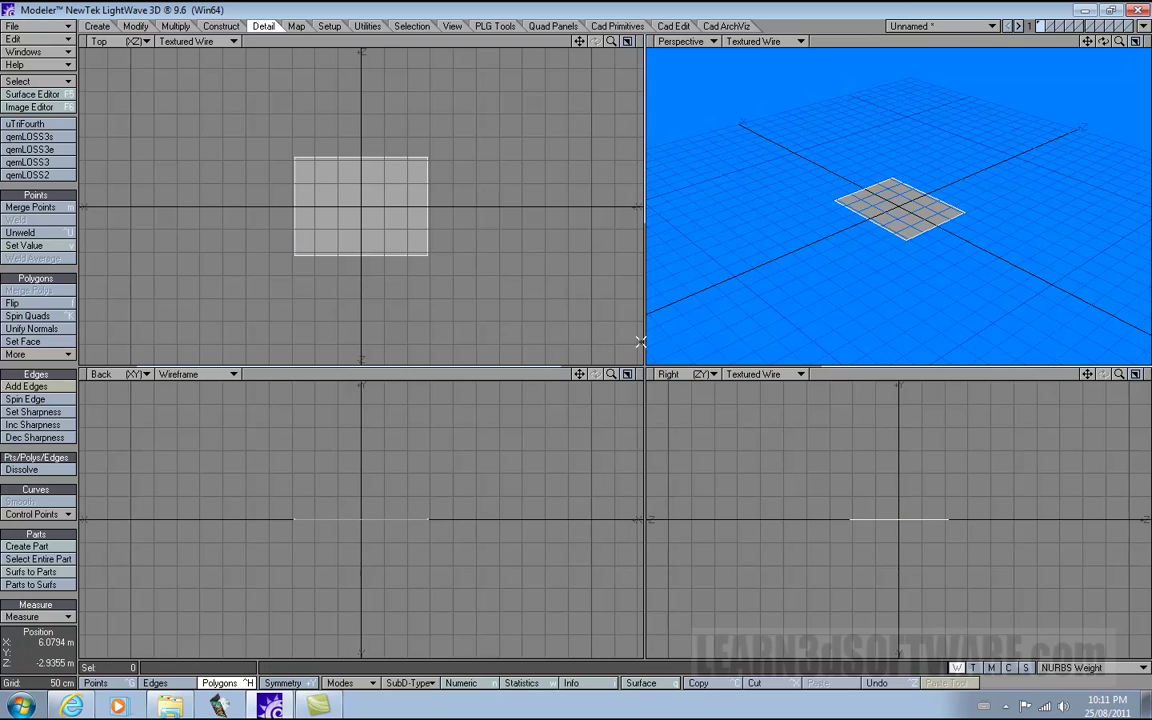
Start the Thickness 3.5 tool on the rectangle and turn off its dimension display in the numeric settings.
drag(645, 367, 790, 239)
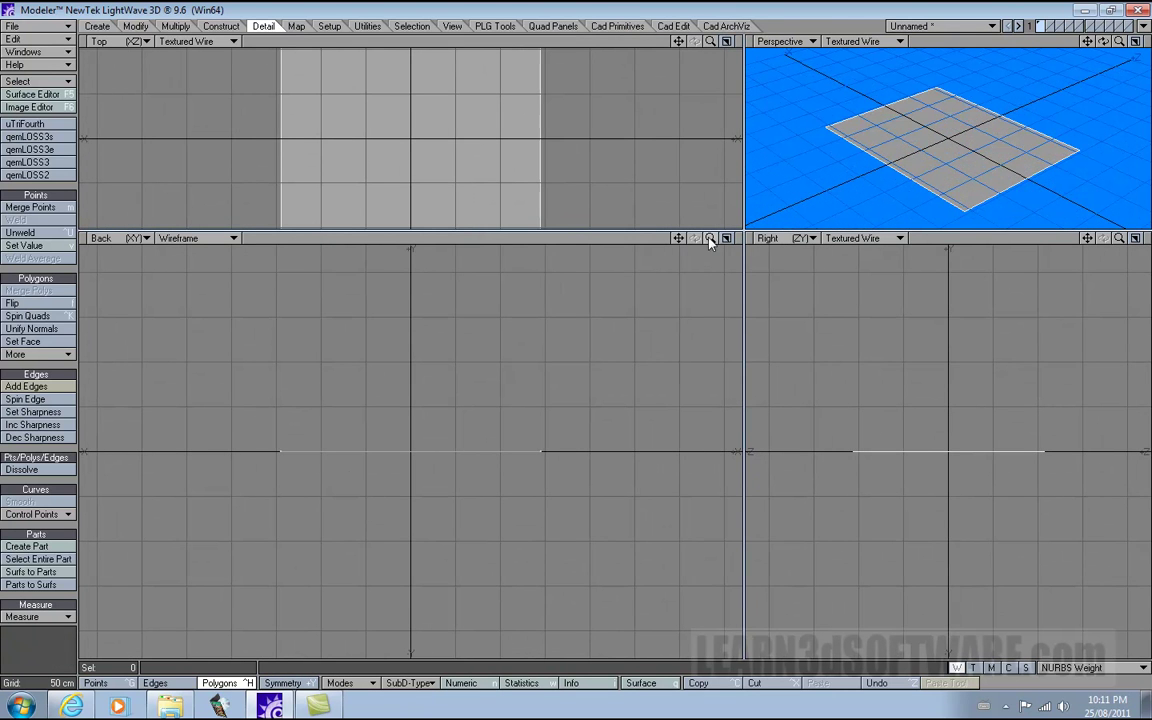
drag(676, 245, 673, 273)
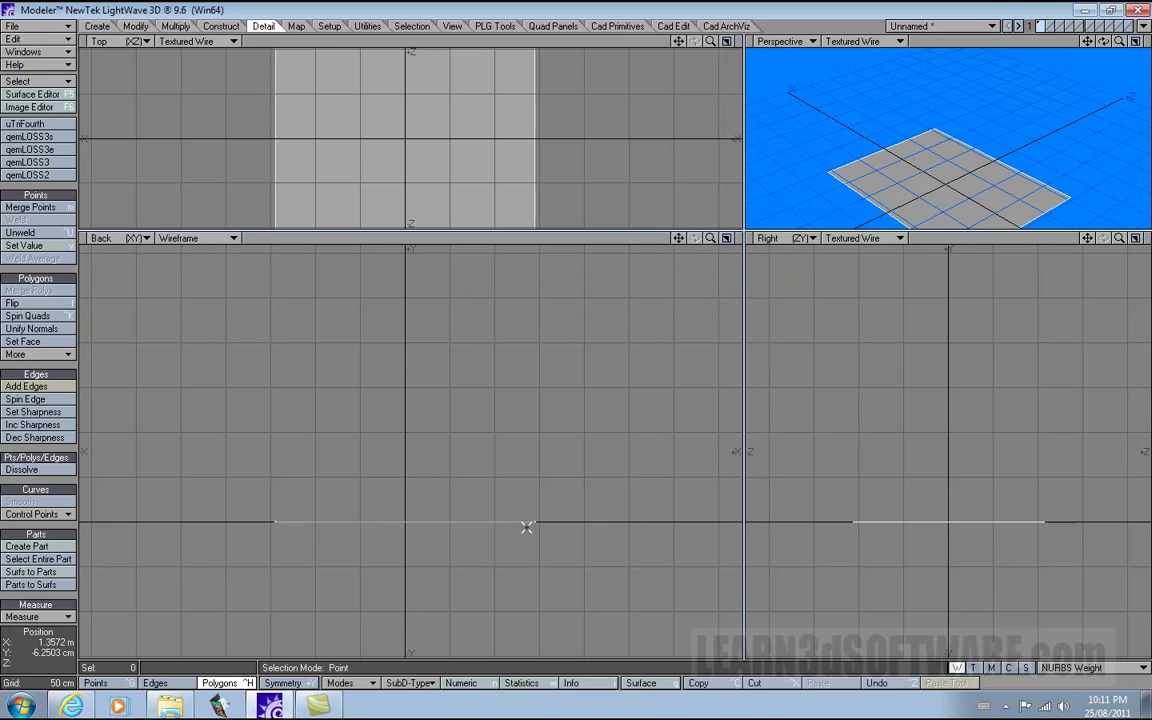
click(673, 26)
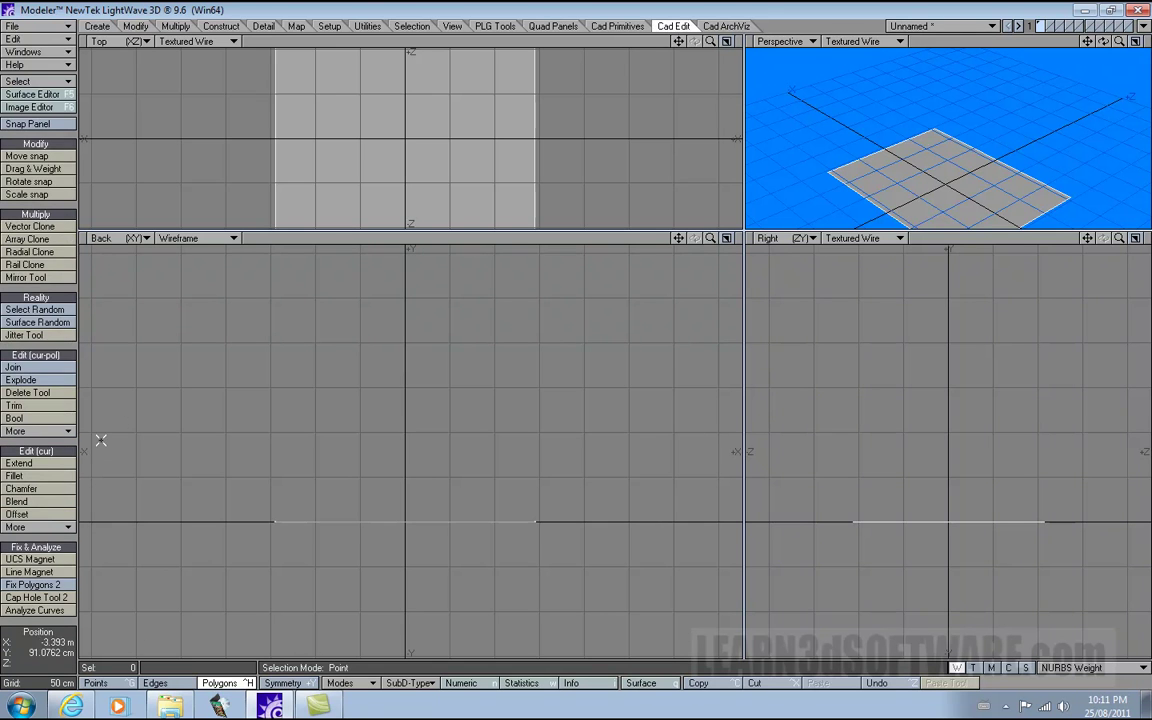
click(45, 431)
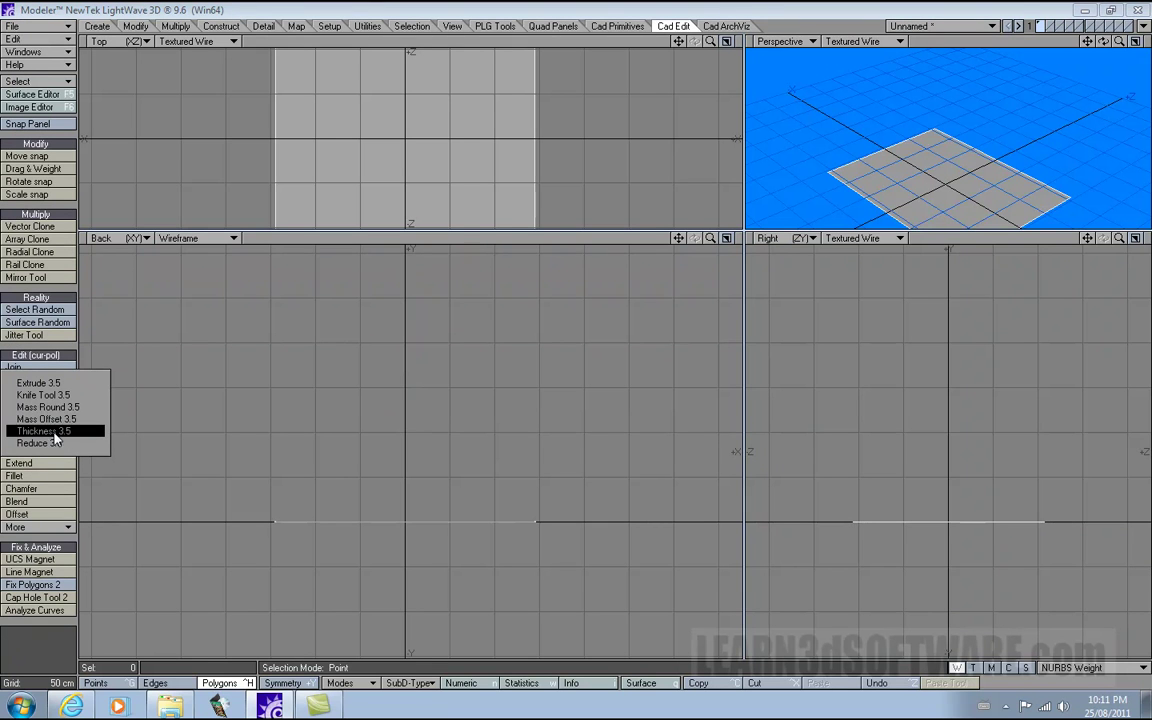
click(50, 431)
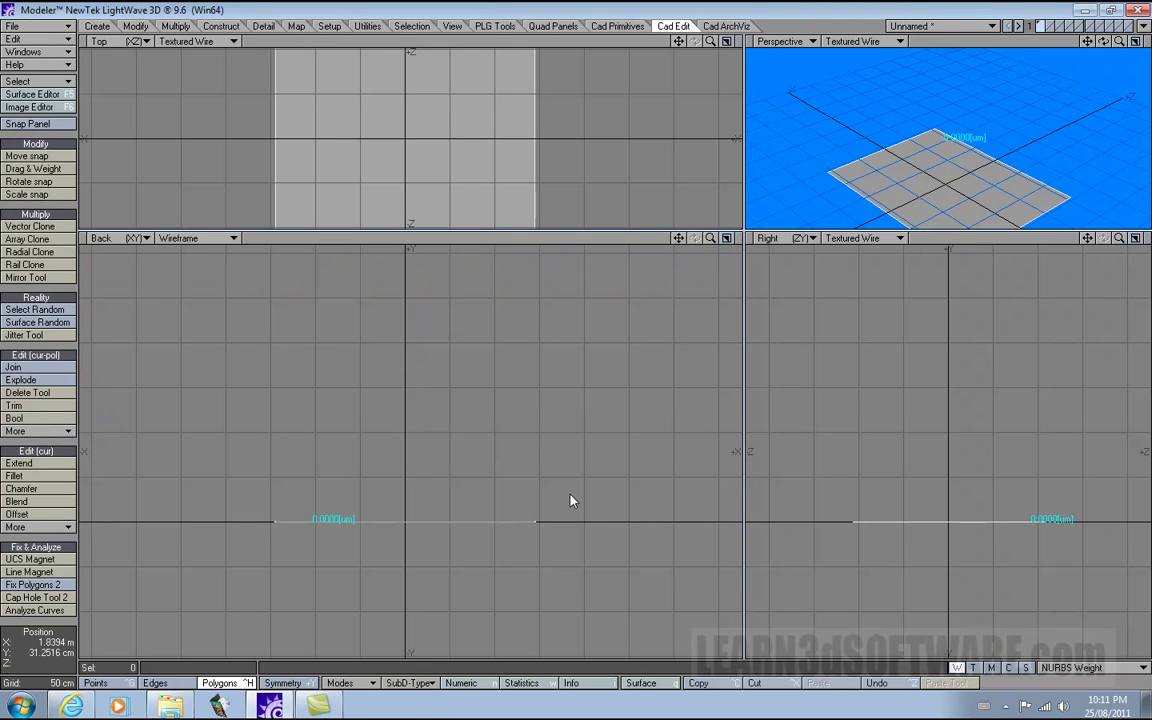
key(n)
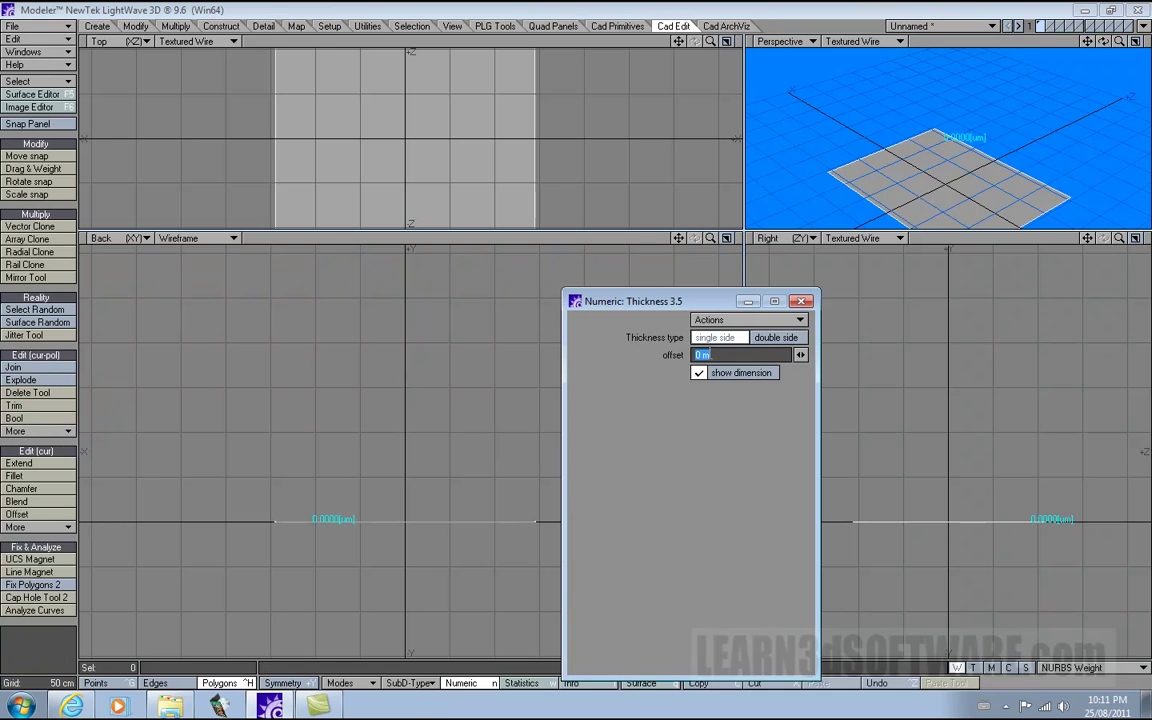
drag(636, 299, 676, 297)
click(739, 371)
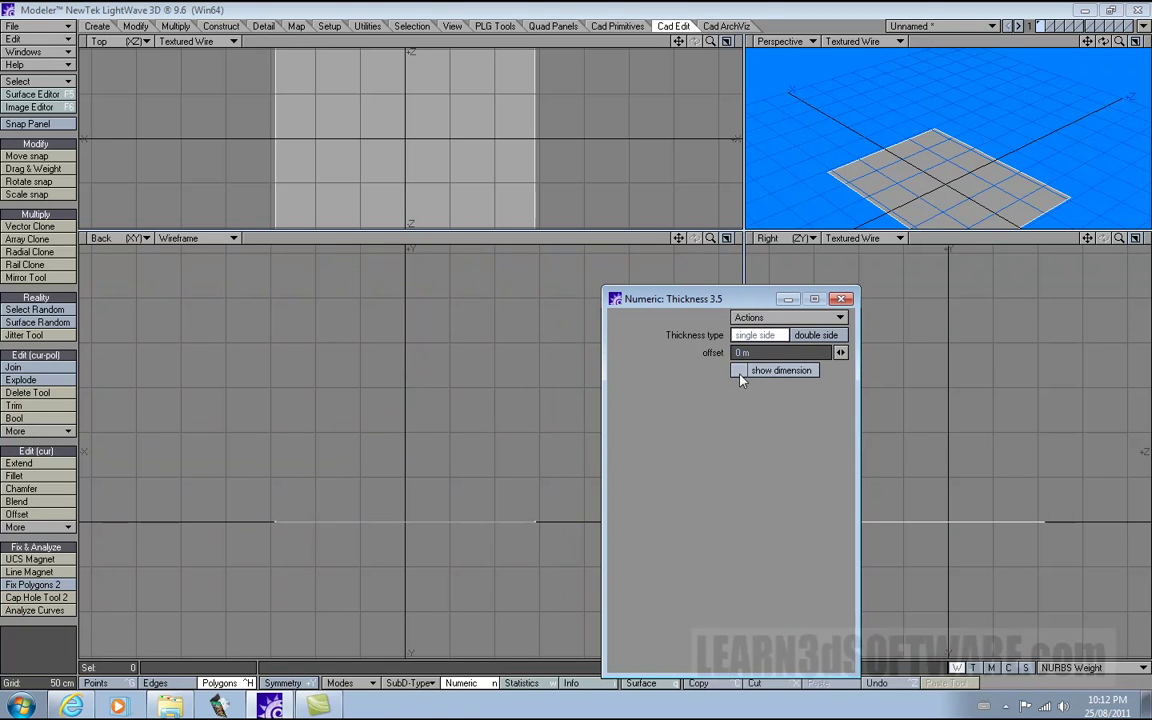
drag(750, 305, 780, 296)
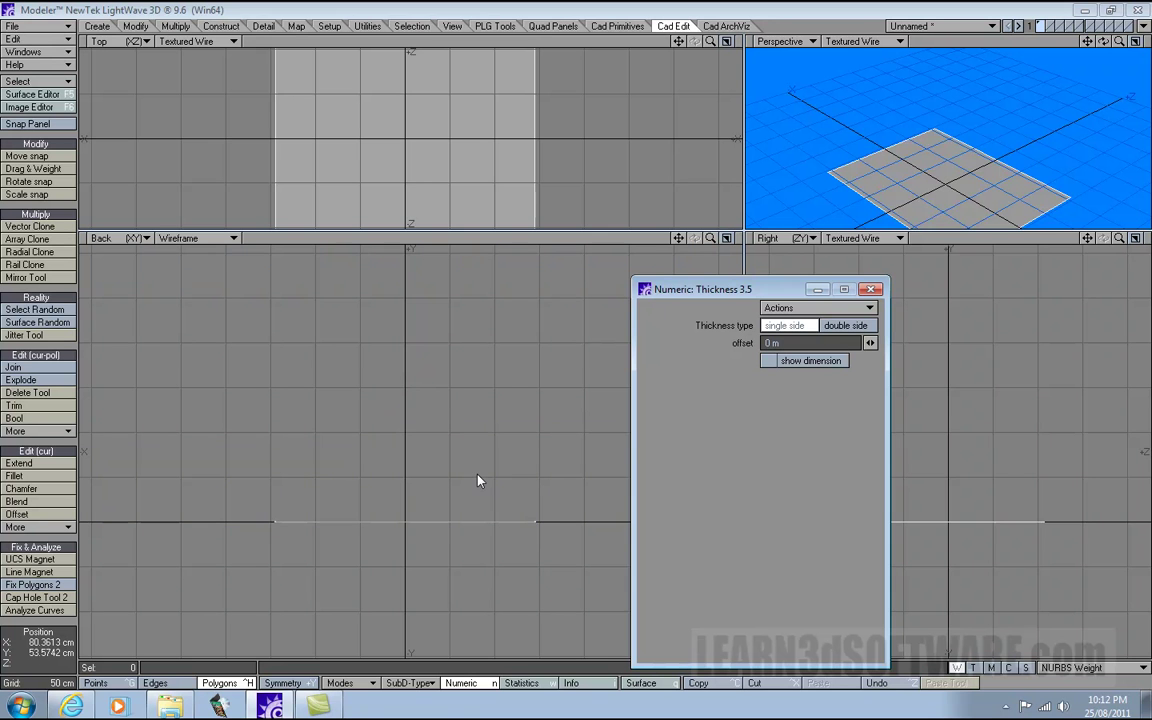
Thicken the rectangle upward on a single side with an offset of about 82 cm.
drag(477, 481, 530, 472)
key(ctrl+z)
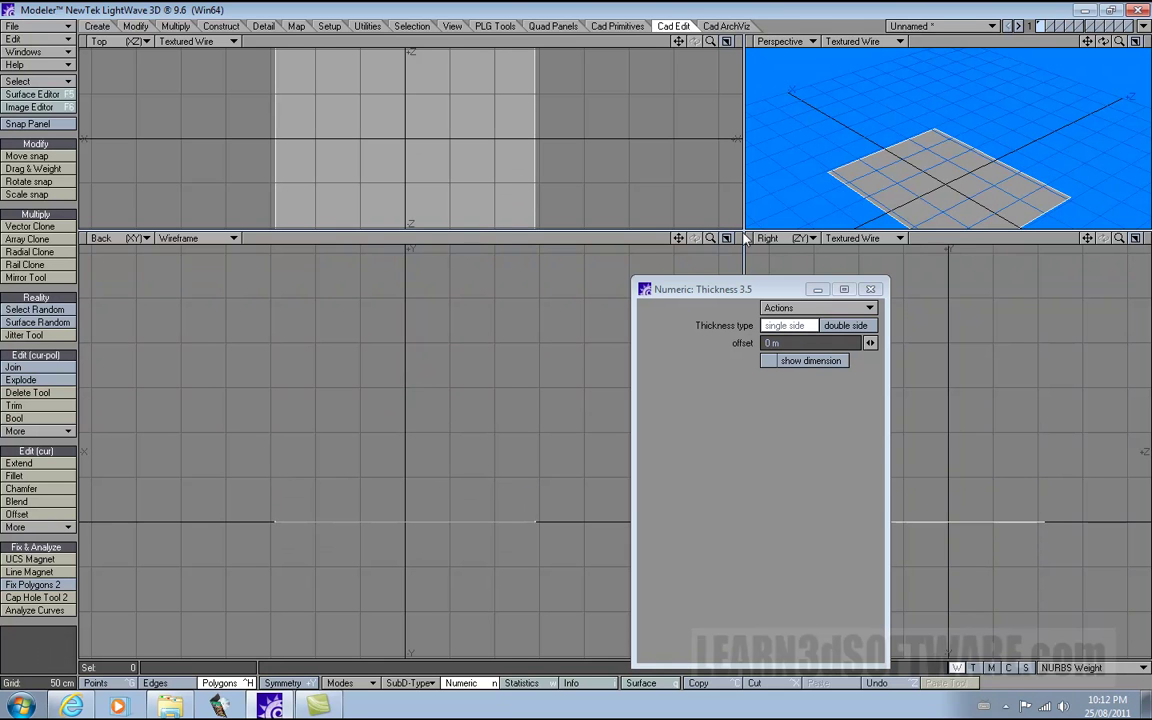
drag(1104, 42, 1086, 82)
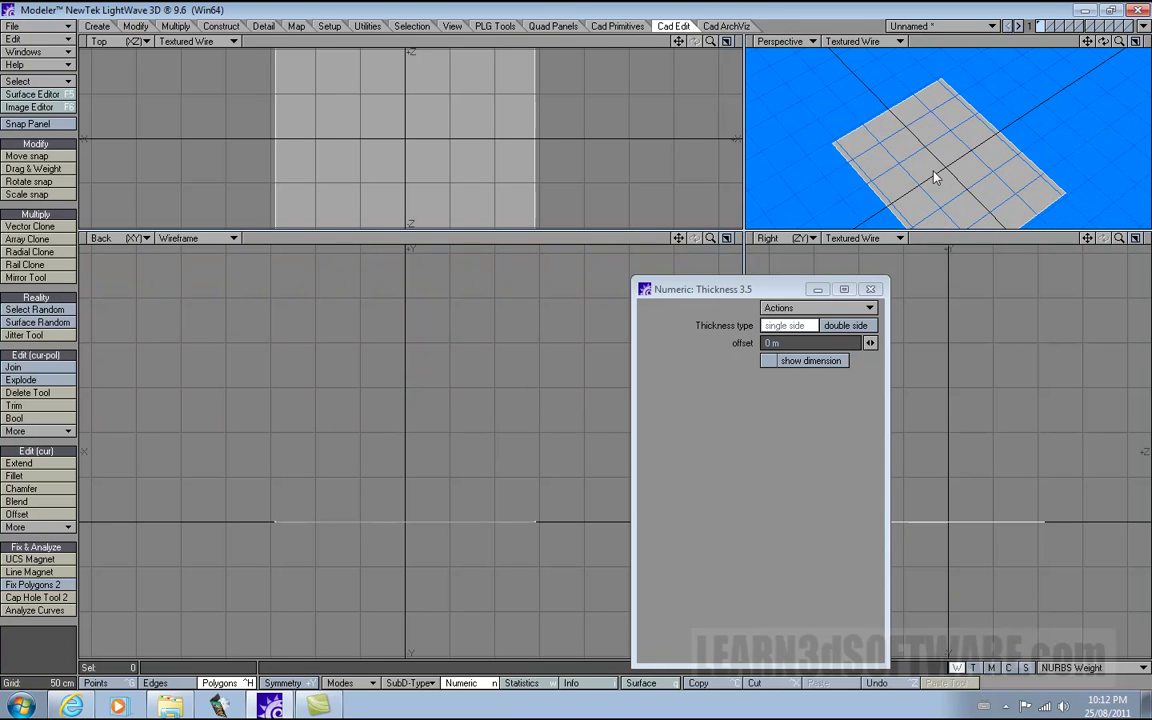
drag(745, 237, 768, 302)
drag(470, 555, 543, 381)
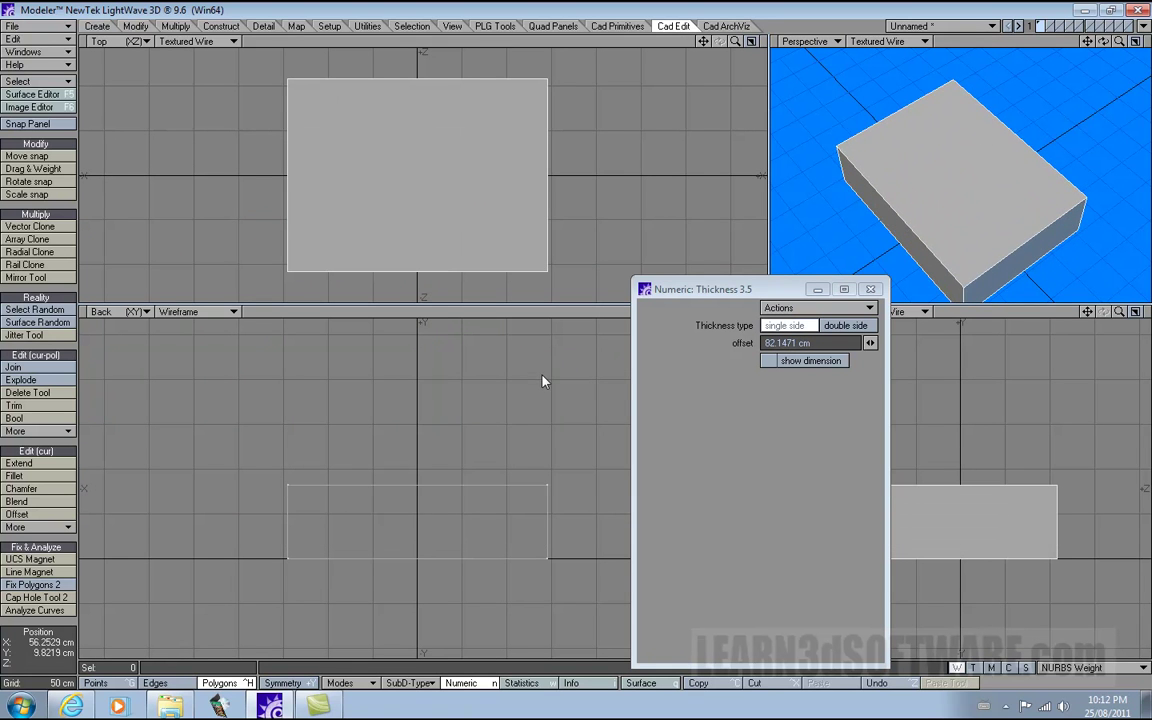
drag(1102, 42, 1098, 14)
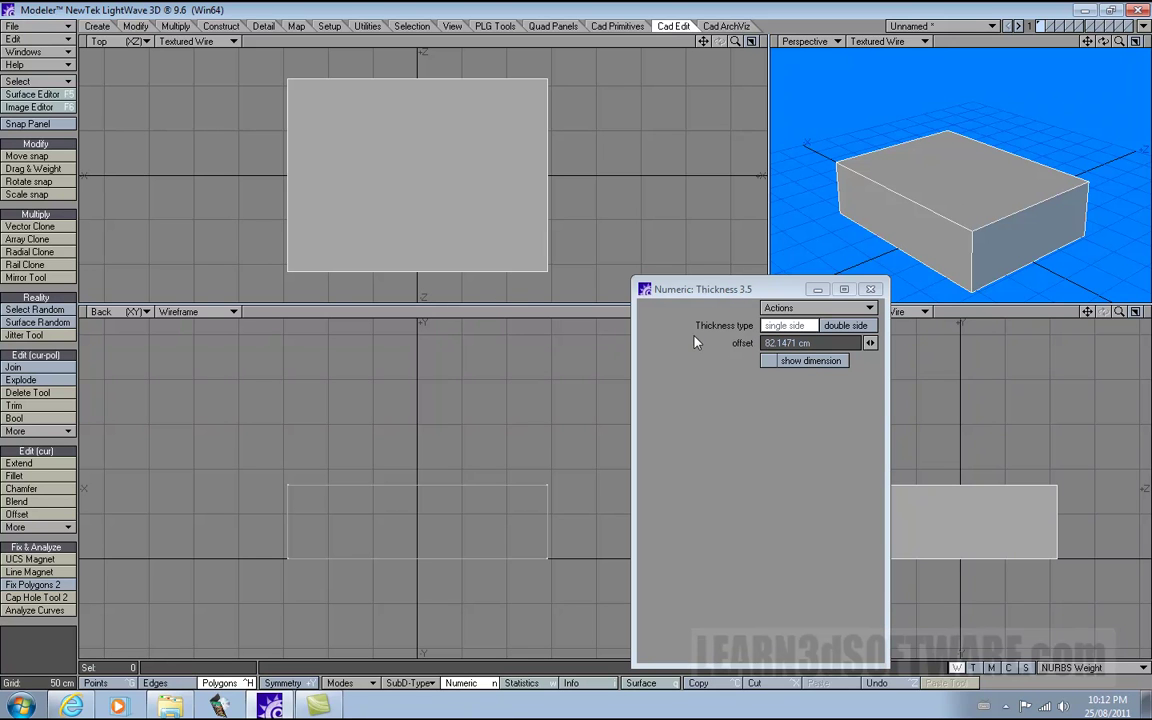
Switch the thickness type to double side and adjust the offset to about 80 cm.
click(839, 325)
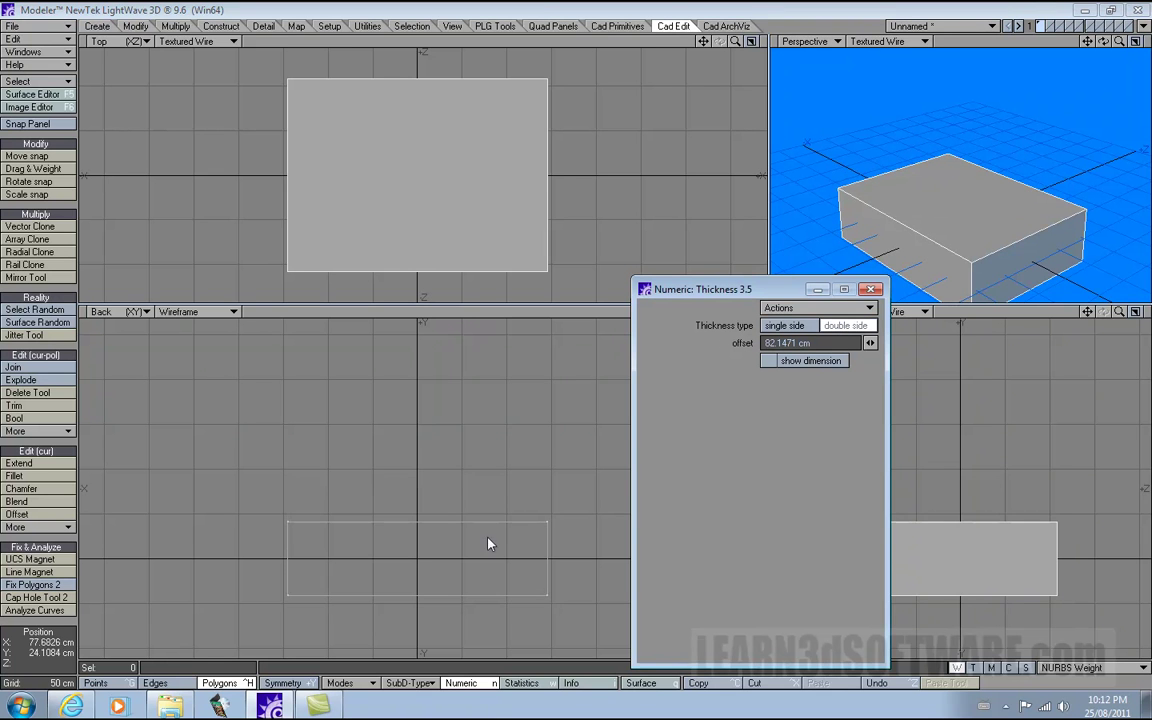
drag(468, 544, 454, 572)
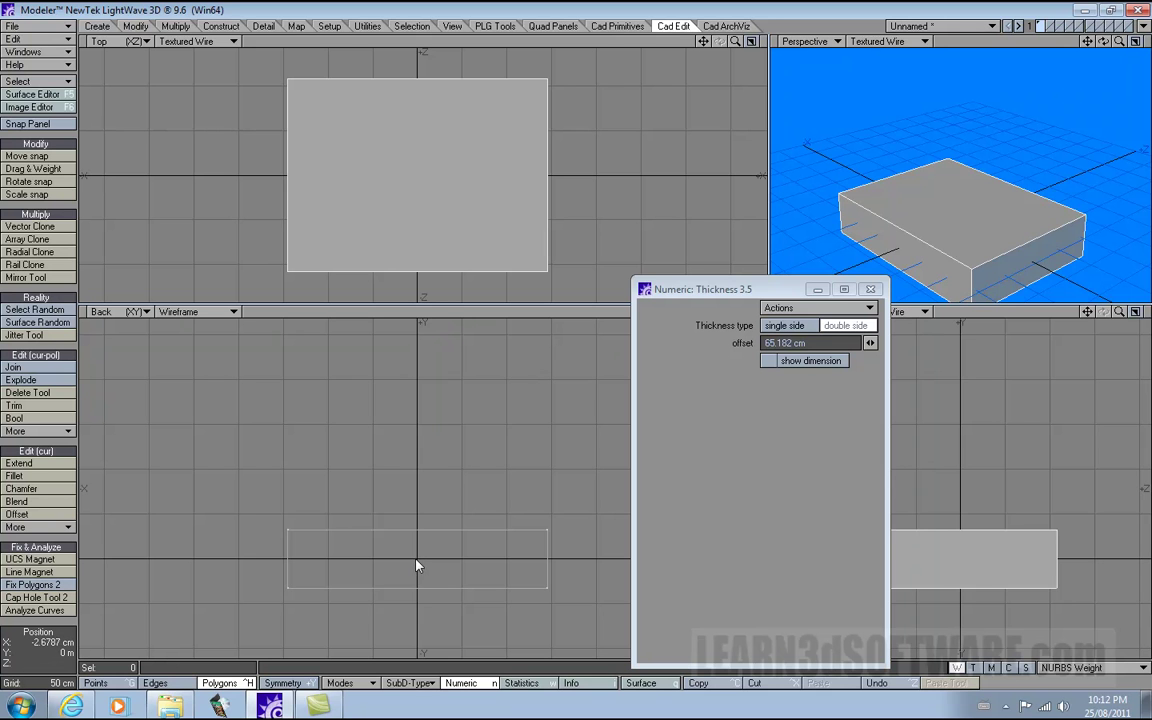
mouse_move(418, 566)
mouse_down()
mouse_move(489, 563)
mouse_move(424, 570)
mouse_up()
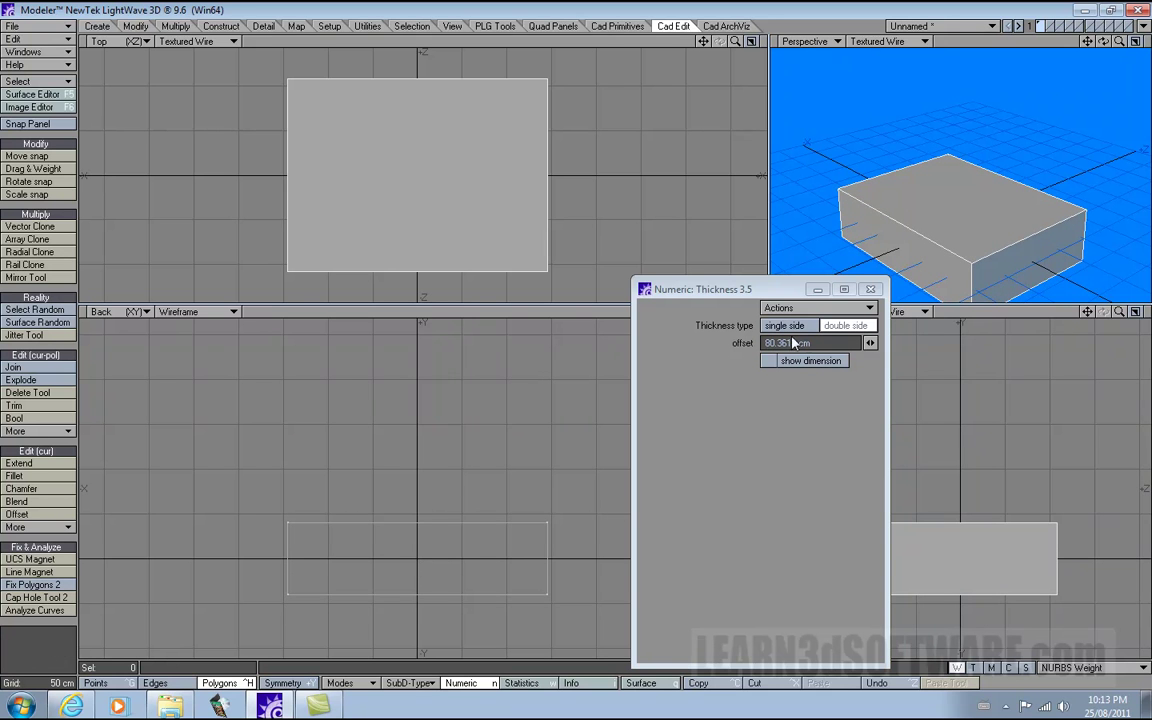
Switch the thickness back to single side, extend the offset to about 1.07 m, and inspect the solid from below.
click(845, 325)
mouse_move(433, 581)
mouse_down()
mouse_move(450, 537)
mouse_move(514, 525)
mouse_move(350, 537)
mouse_move(478, 519)
mouse_move(437, 561)
mouse_up()
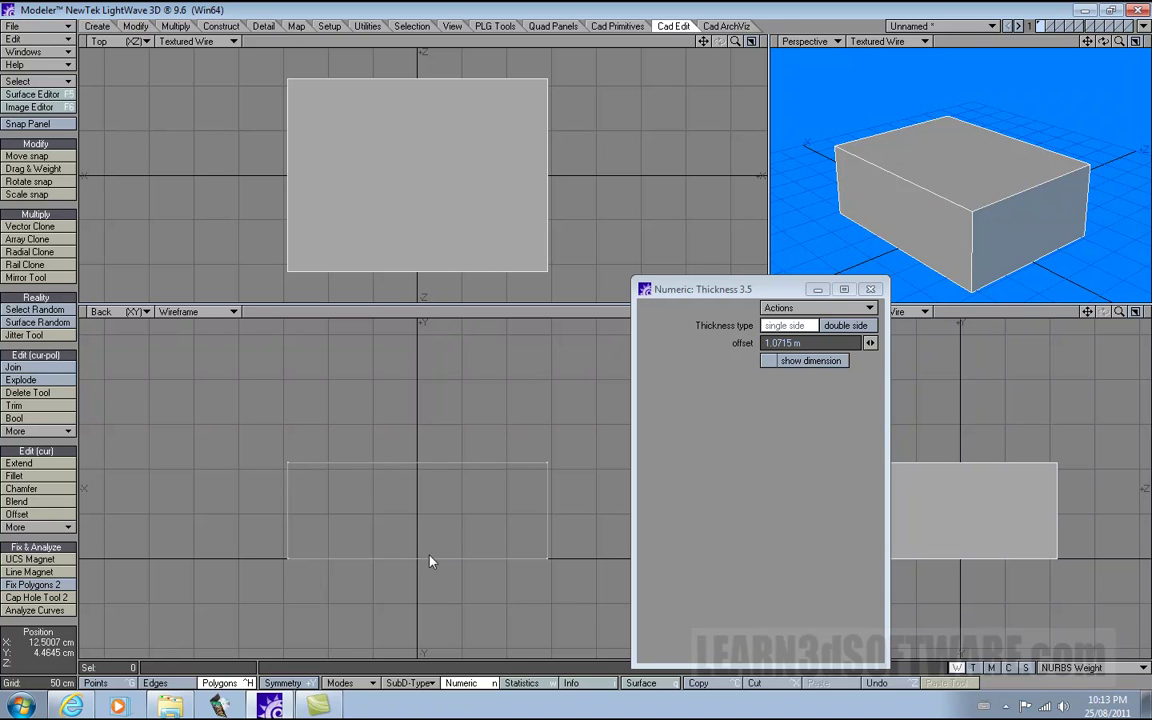
drag(1104, 42, 958, 178)
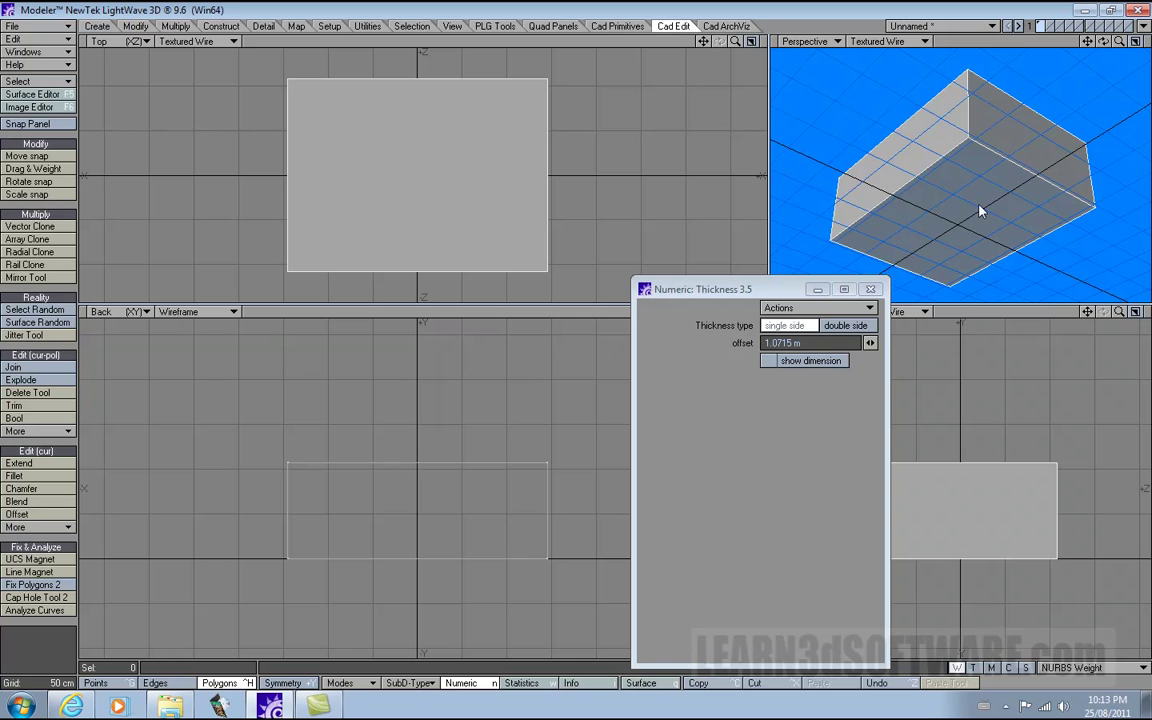
drag(1104, 44, 1104, 10)
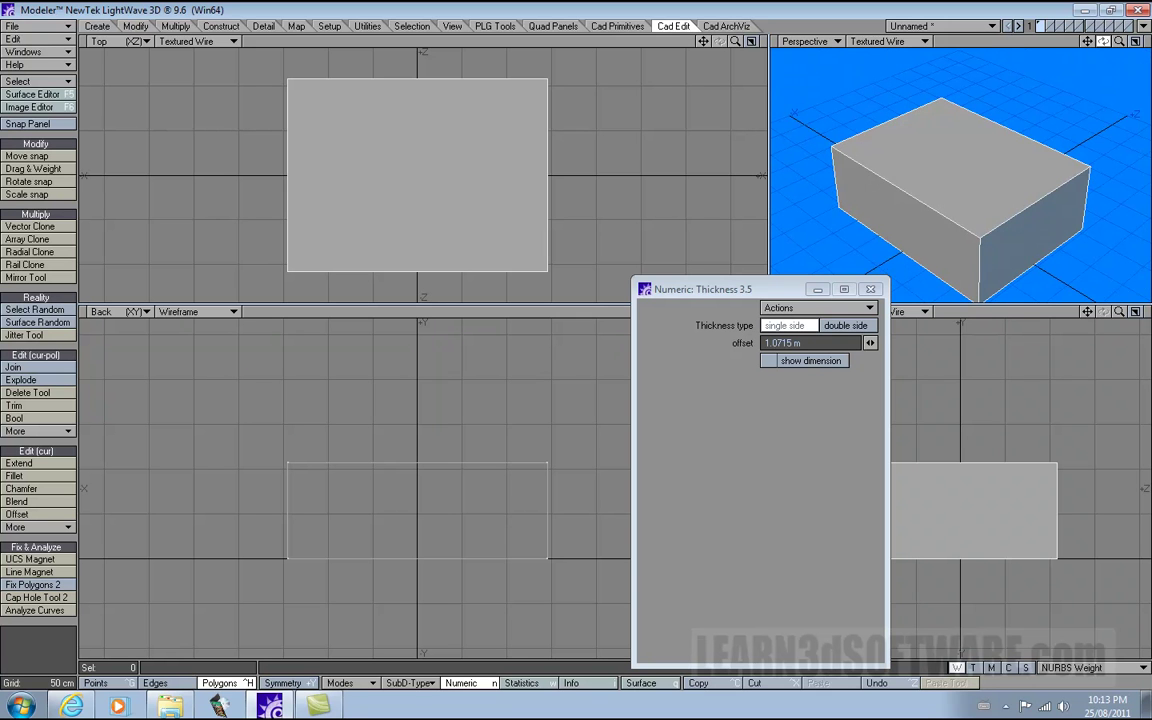
Reverse the single-side thickness below the rectangle with an offset of about -65 cm and inspect the solid from underneath.
drag(486, 497, 333, 521)
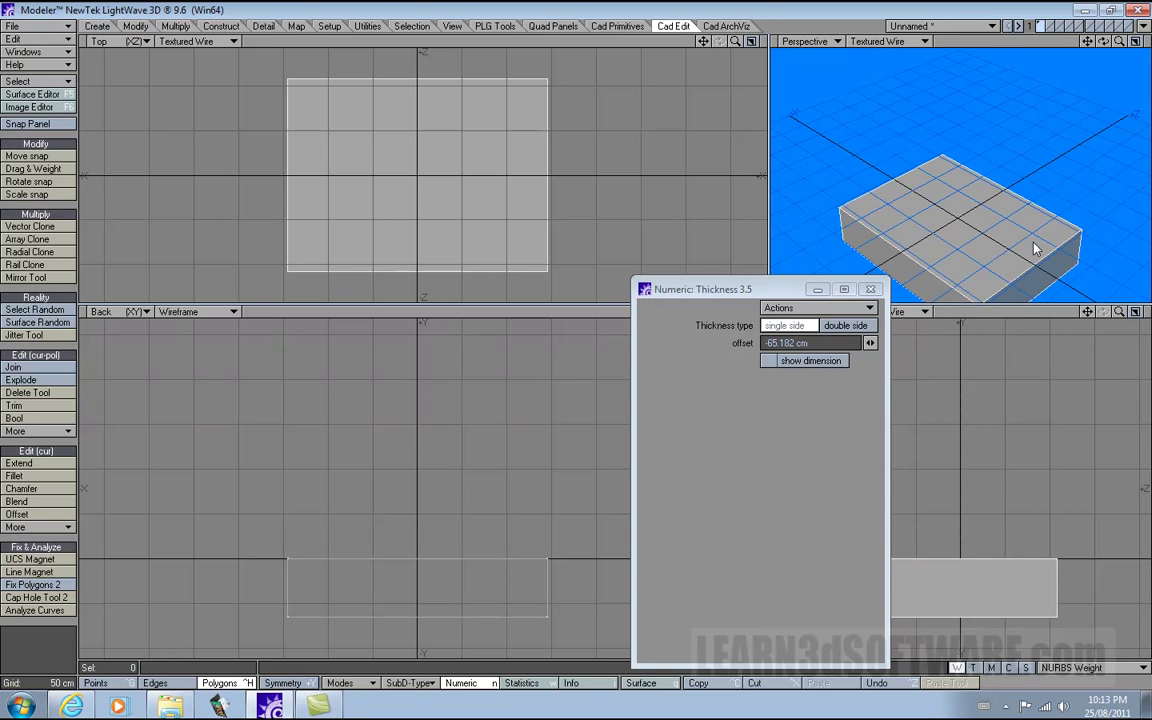
drag(1103, 42, 1103, 10)
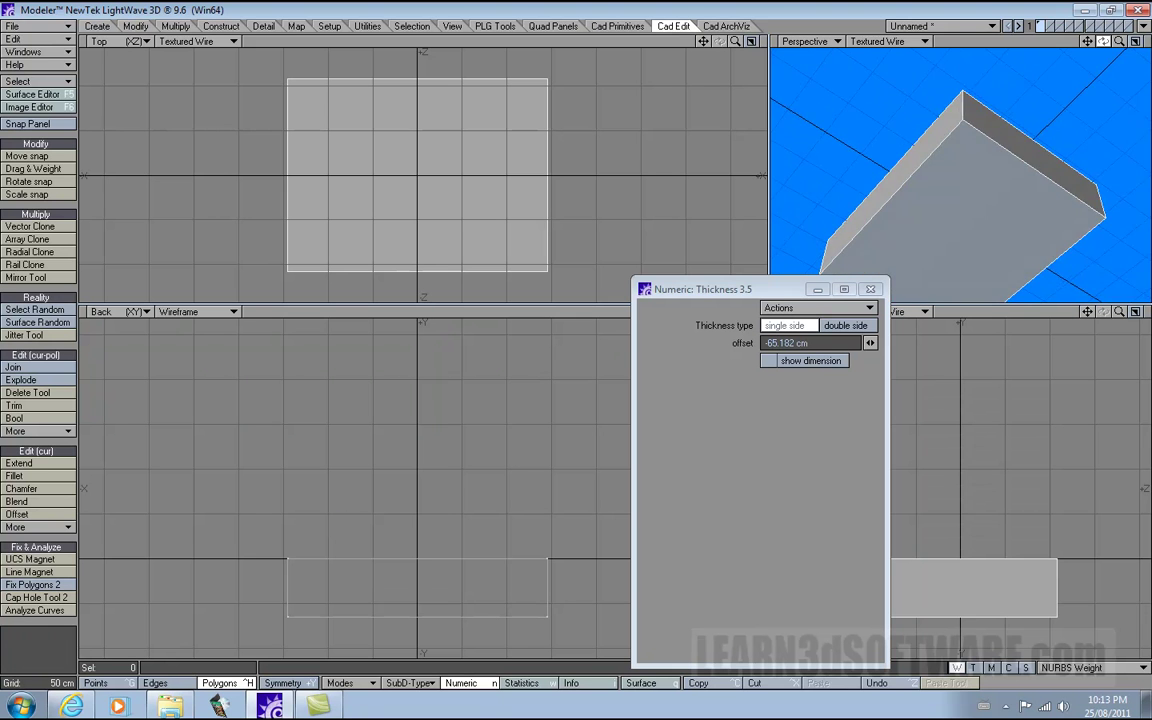
drag(1103, 41, 1085, 132)
Bring the offset back to positive, switch the thickness type to double side, and adjust the offset to about 56 cm.
drag(451, 521, 548, 503)
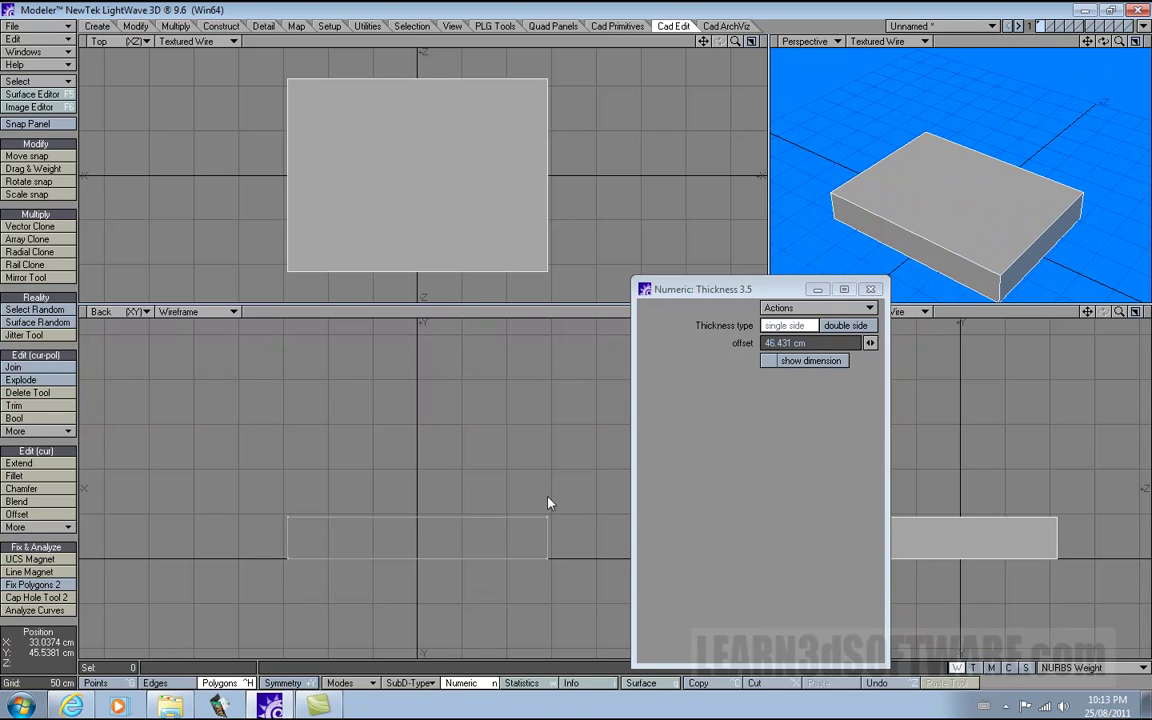
click(784, 325)
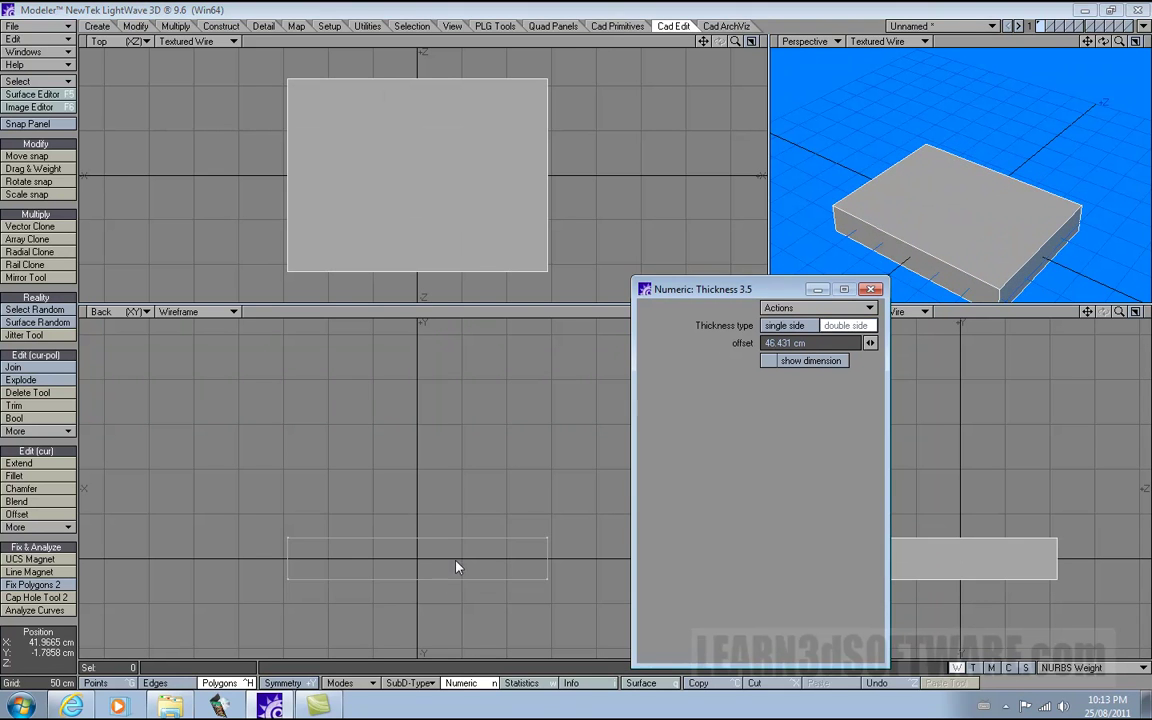
mouse_move(456, 567)
mouse_down()
mouse_move(594, 555)
mouse_move(465, 563)
mouse_up()
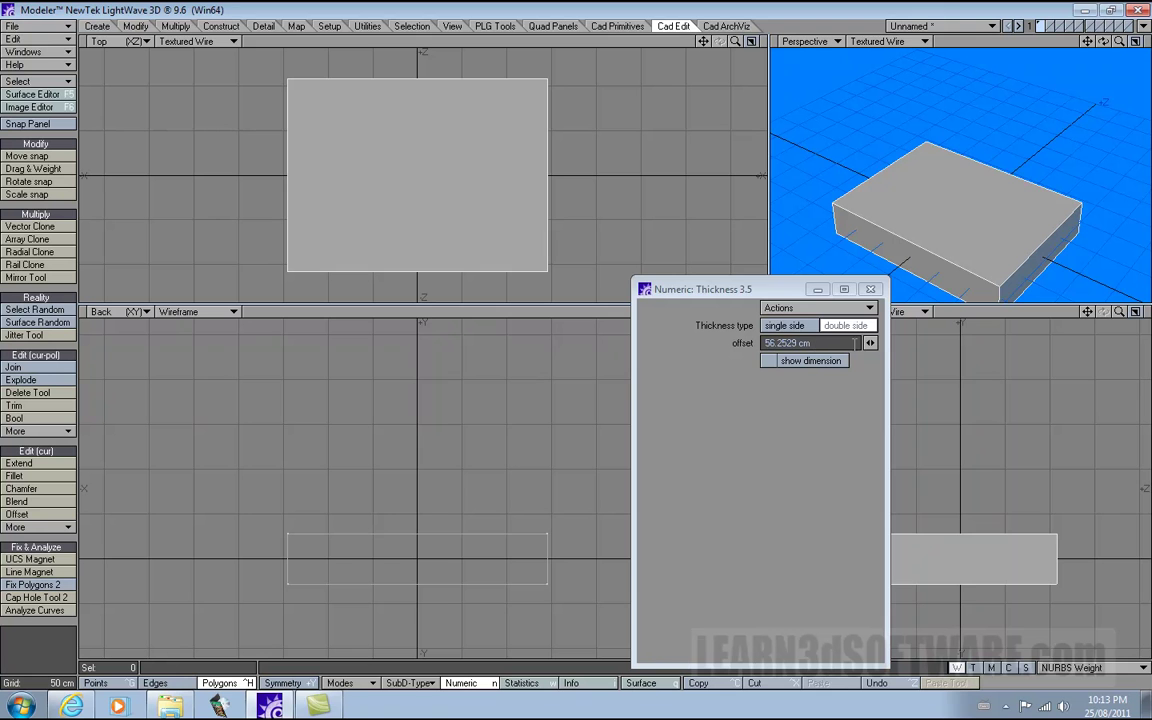
Switch the thickness type to single side and set the offset to exactly 1 m.
click(845, 325)
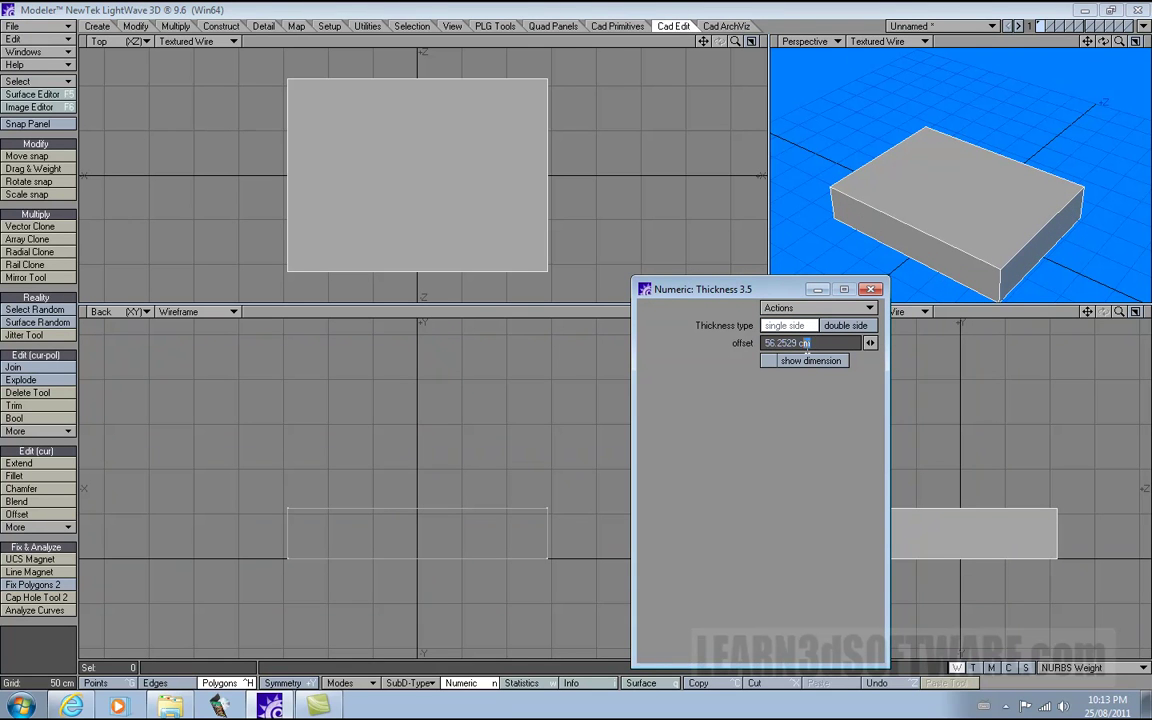
drag(806, 344, 720, 355)
text(1m)
key(Return)
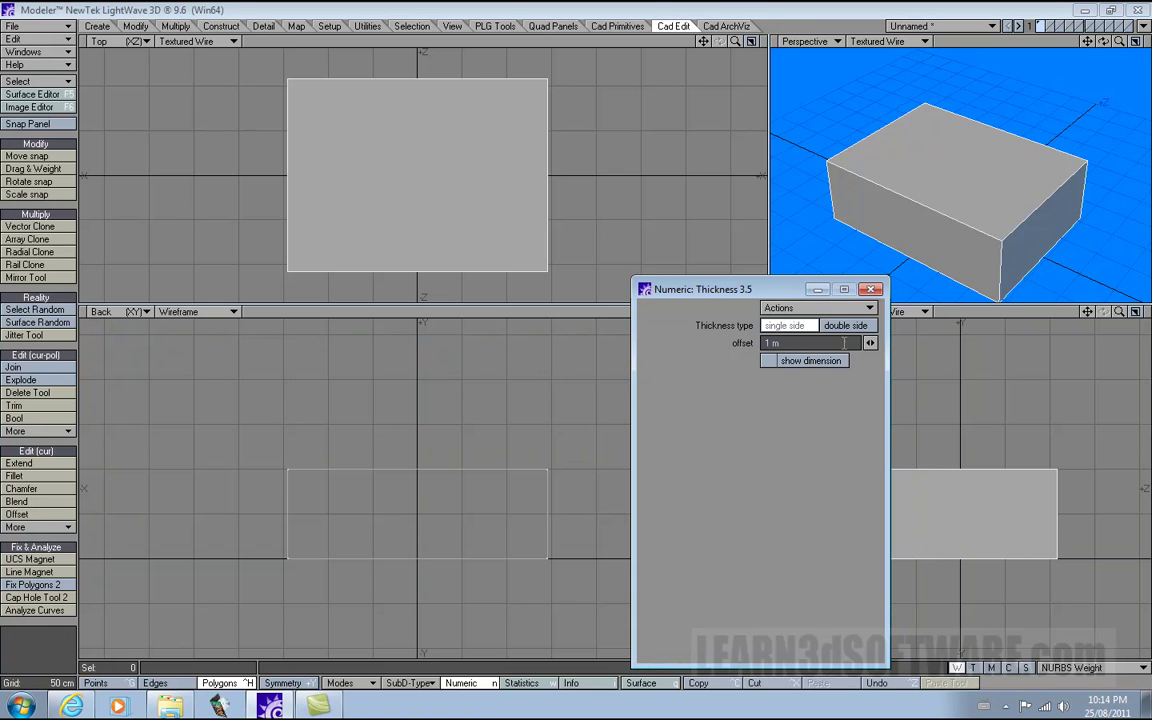
Turn on the thickness dimension display and increase the single-side offset to 1.4 m.
click(769, 362)
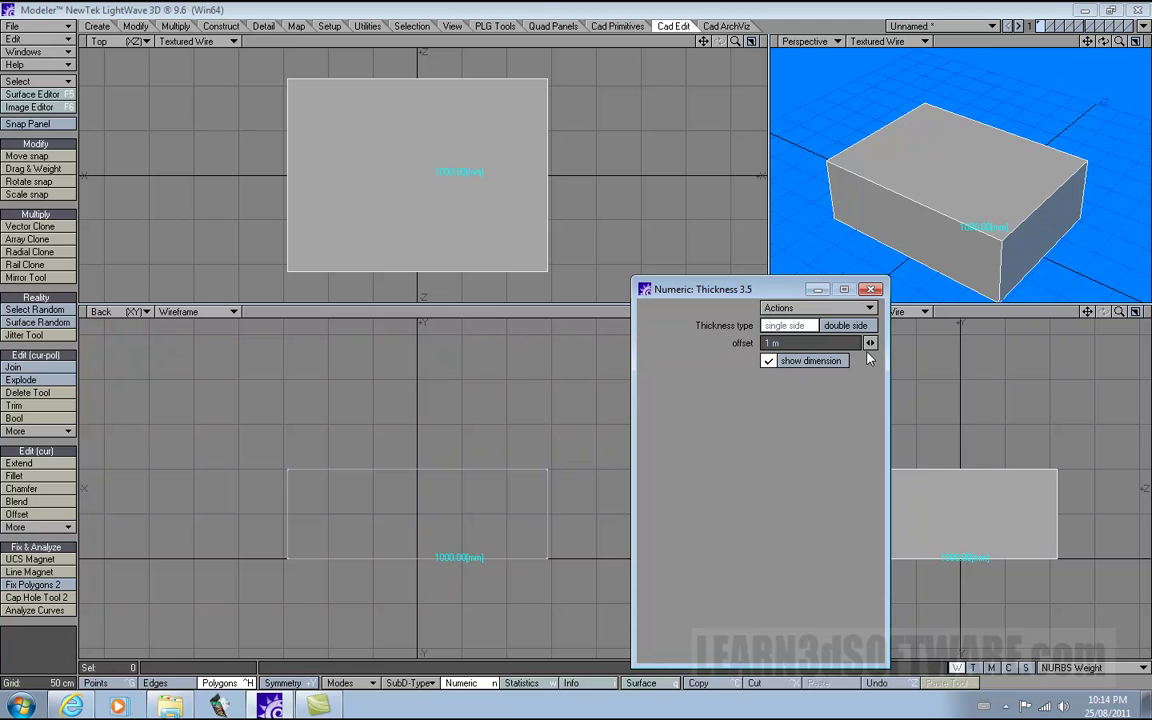
drag(870, 344, 911, 343)
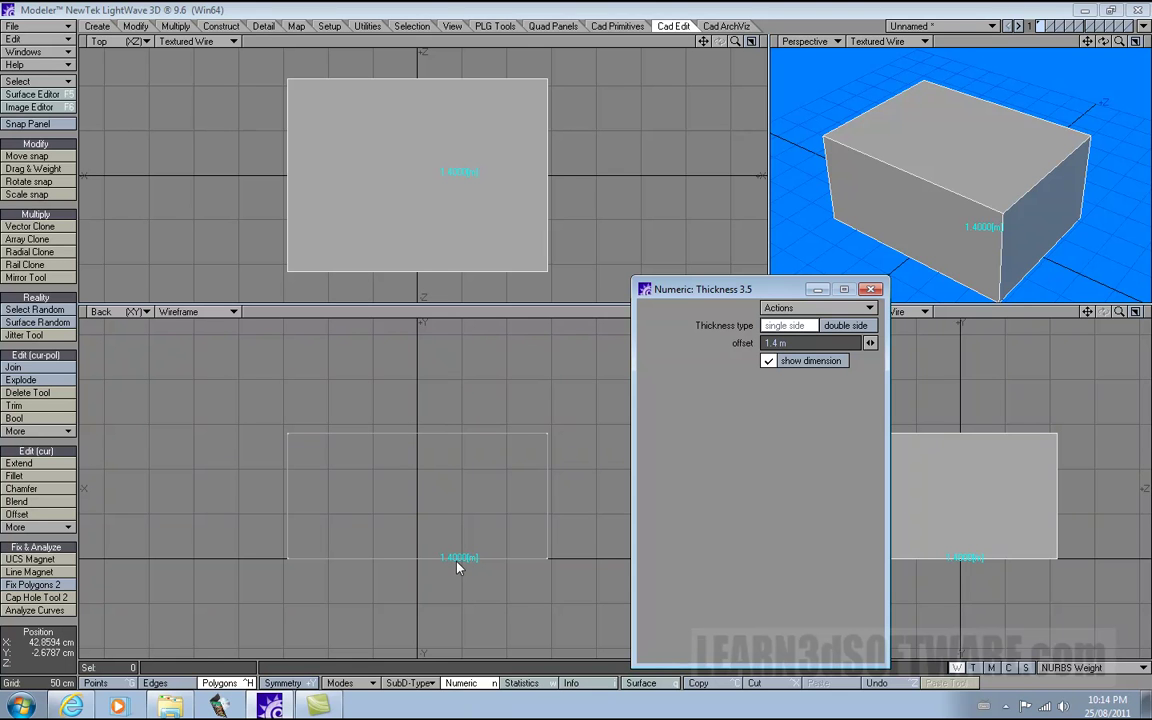
Switch the thickness type to double side, set the offset to 1 m, and drop the Thickness tool.
click(856, 330)
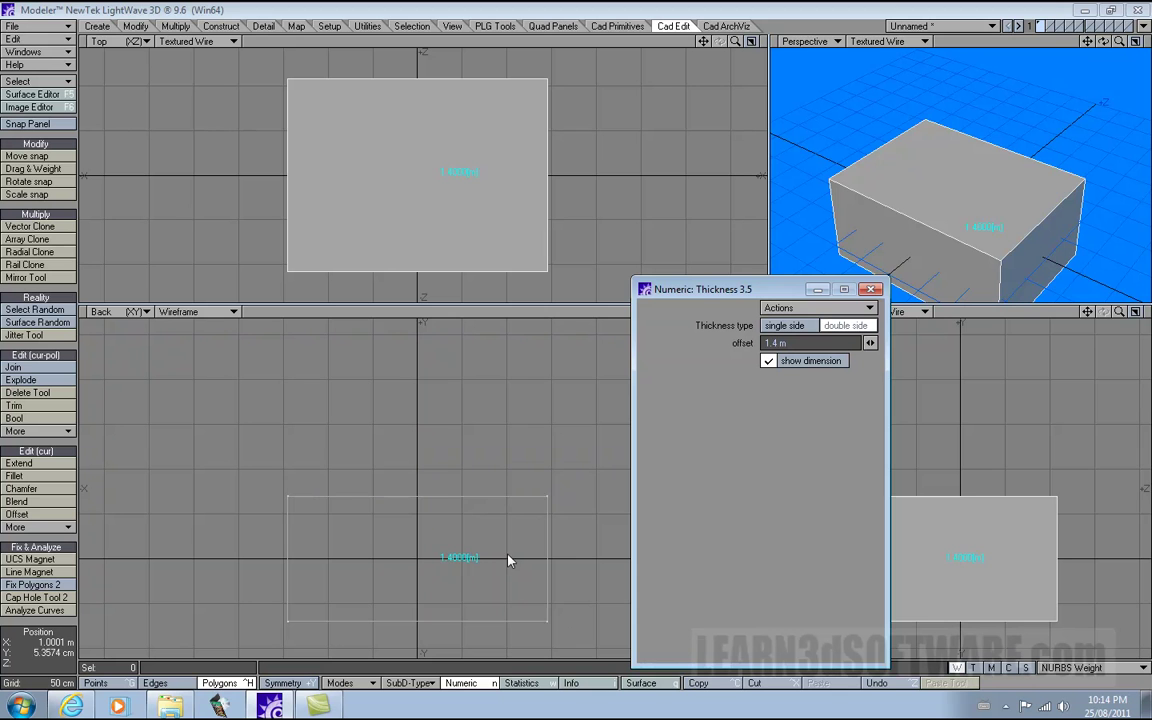
drag(497, 557, 472, 574)
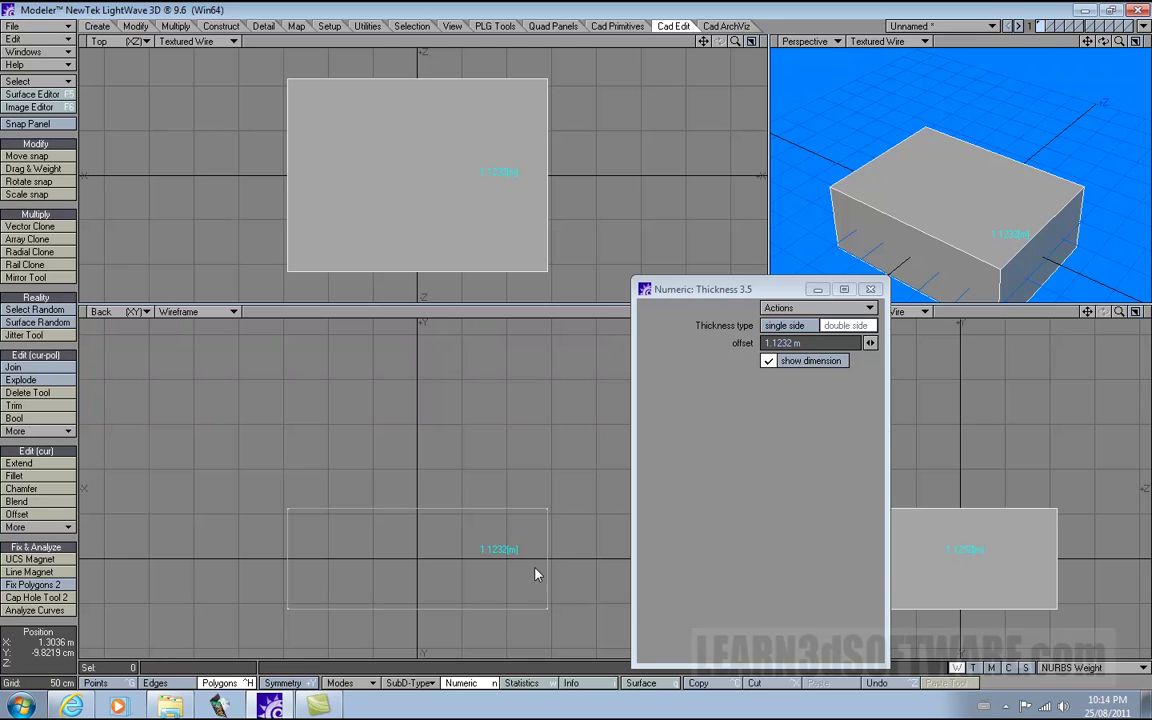
click(737, 356)
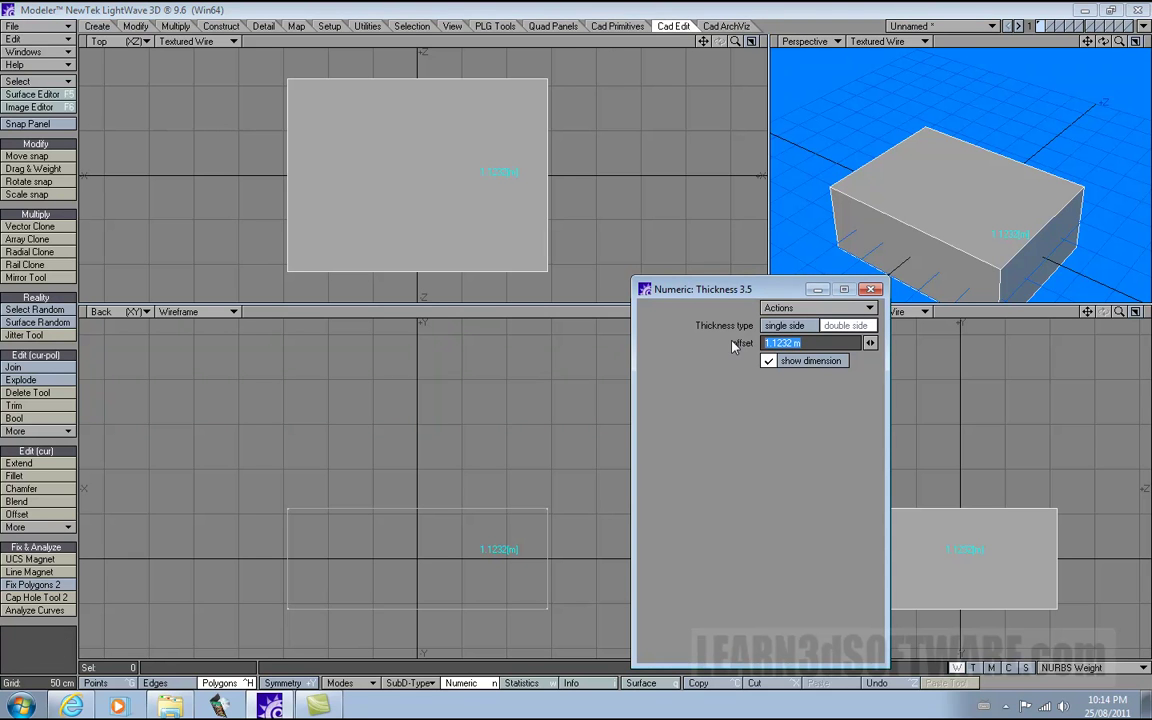
text(1)
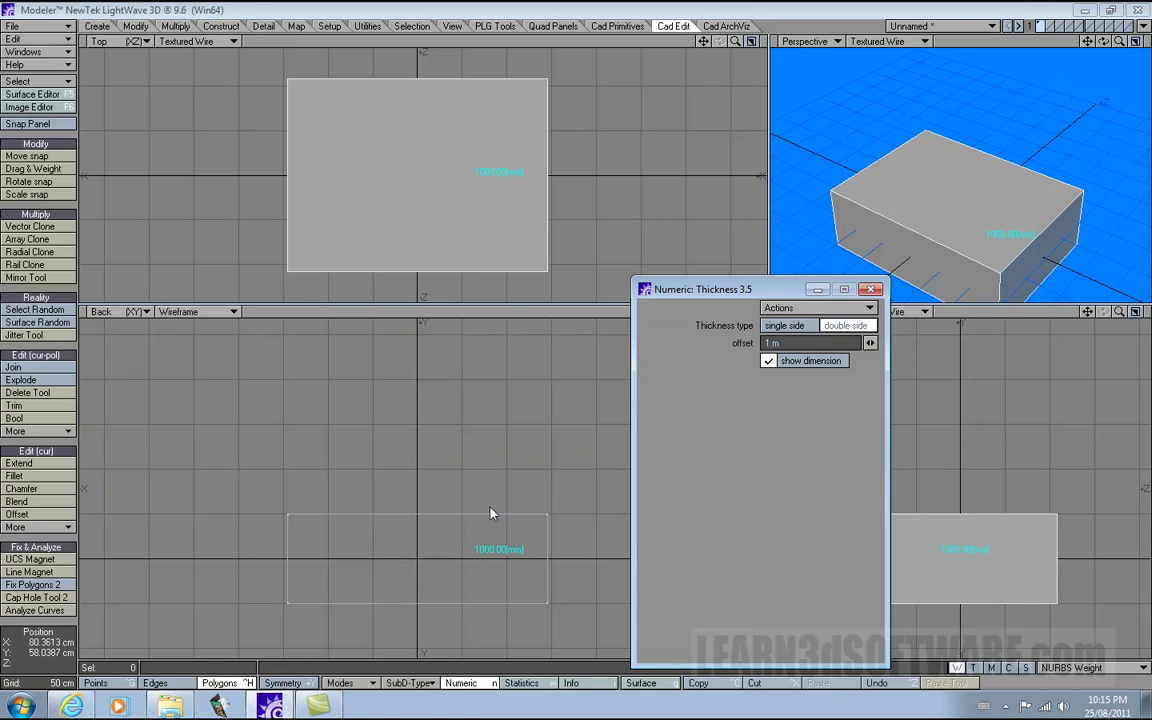
key(space)
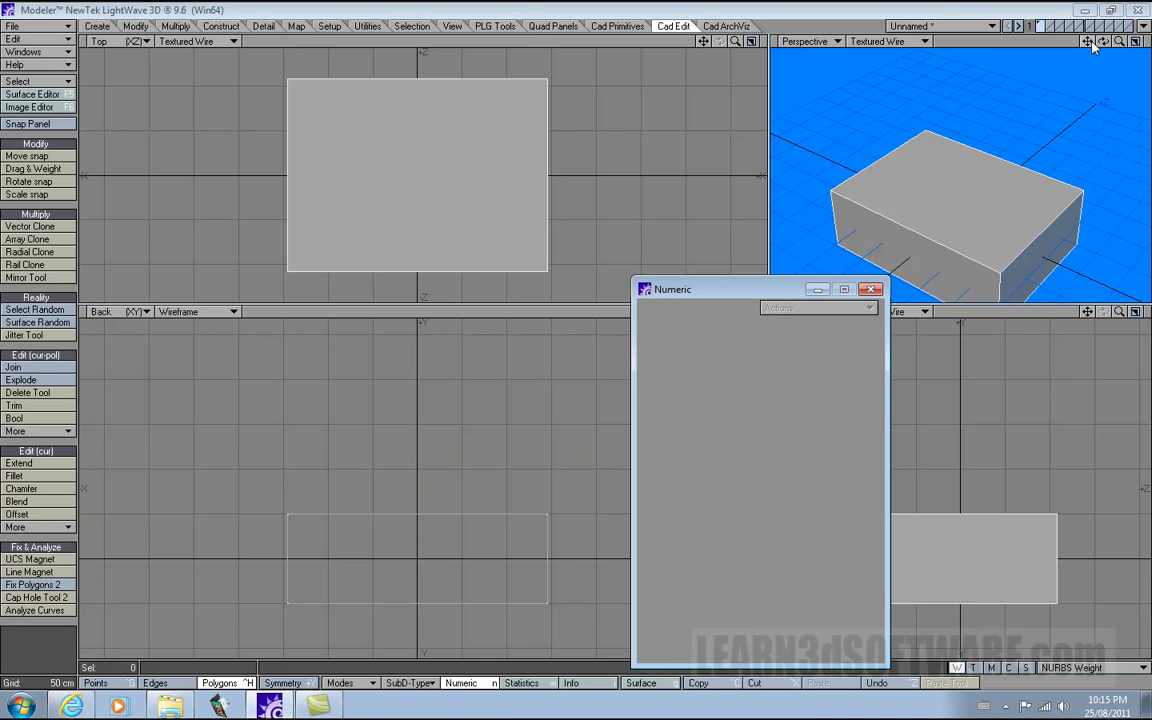
Delete the top face and the adjacent short end face of the box in the perspective view.
drag(1091, 43, 1049, 65)
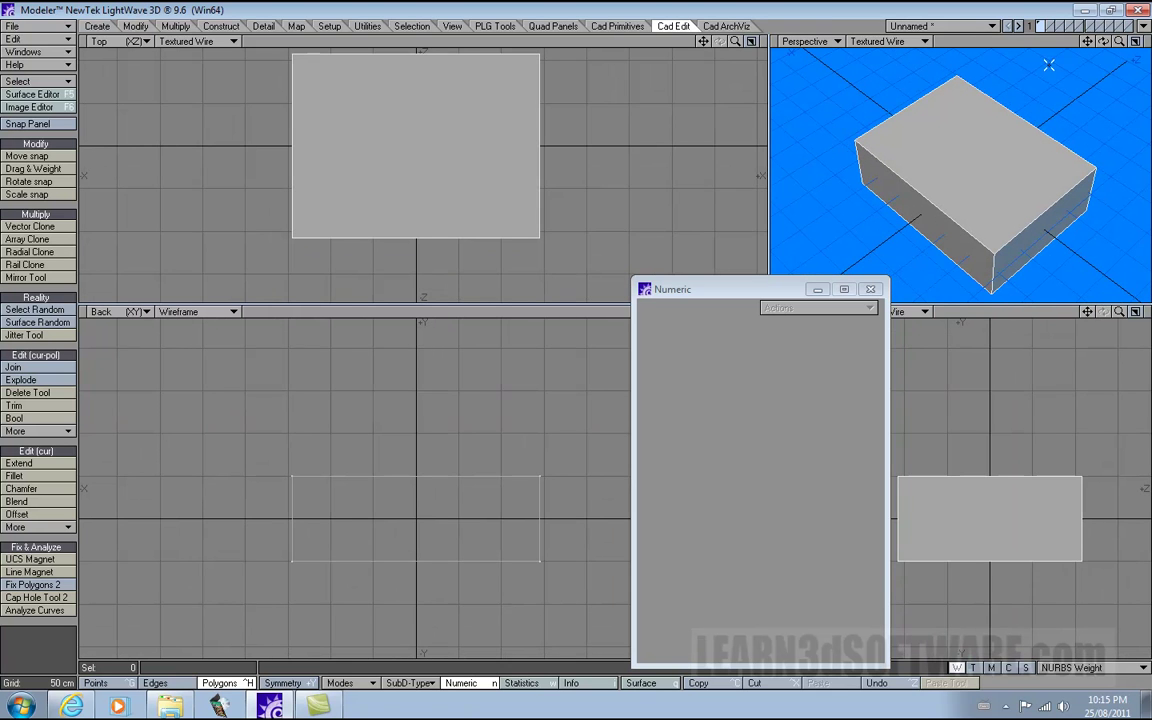
drag(704, 42, 663, 58)
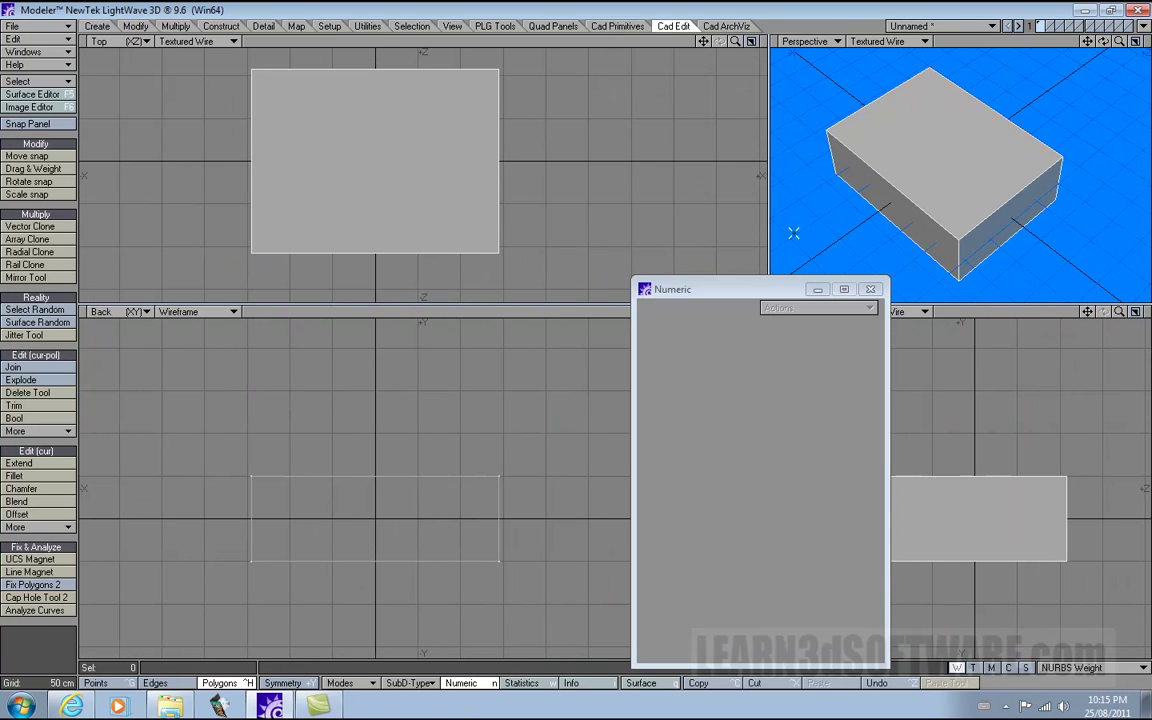
drag(761, 289, 706, 292)
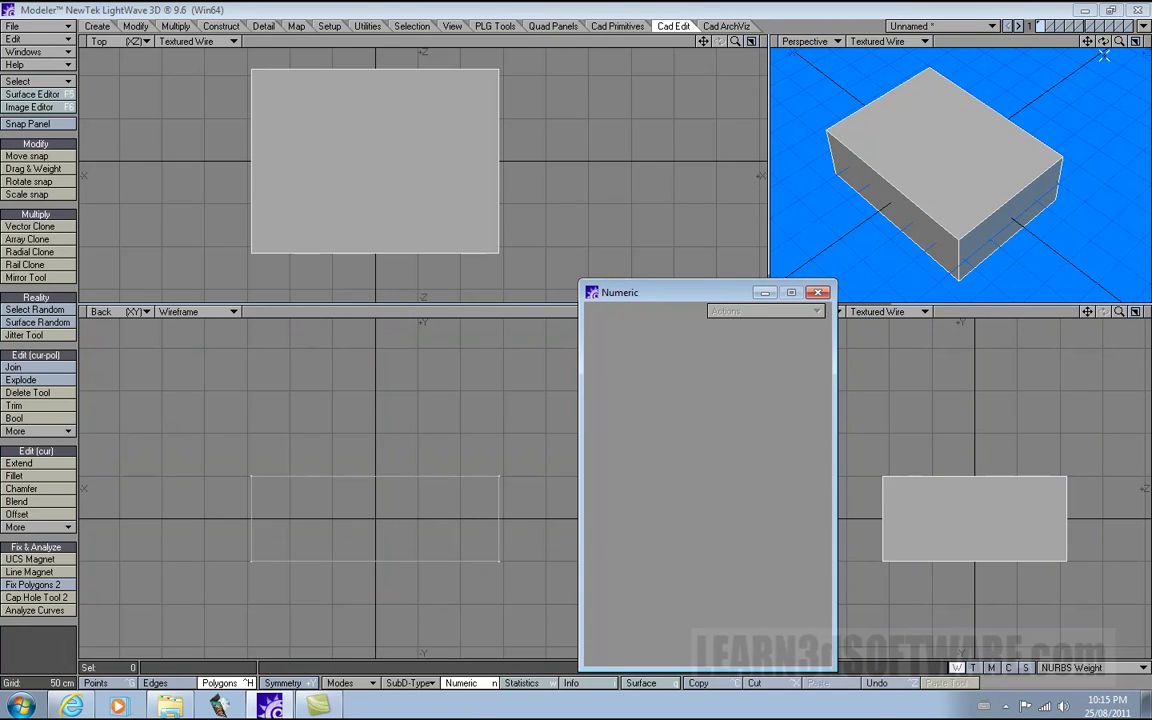
drag(1103, 41, 1104, 52)
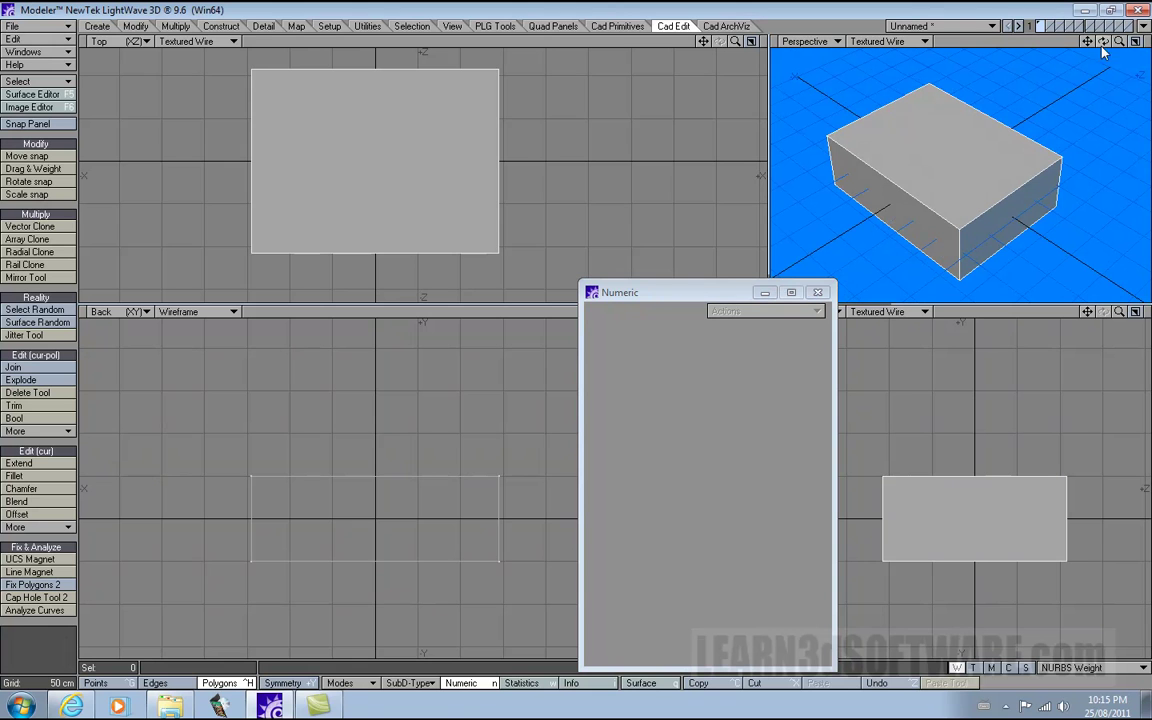
click(973, 167)
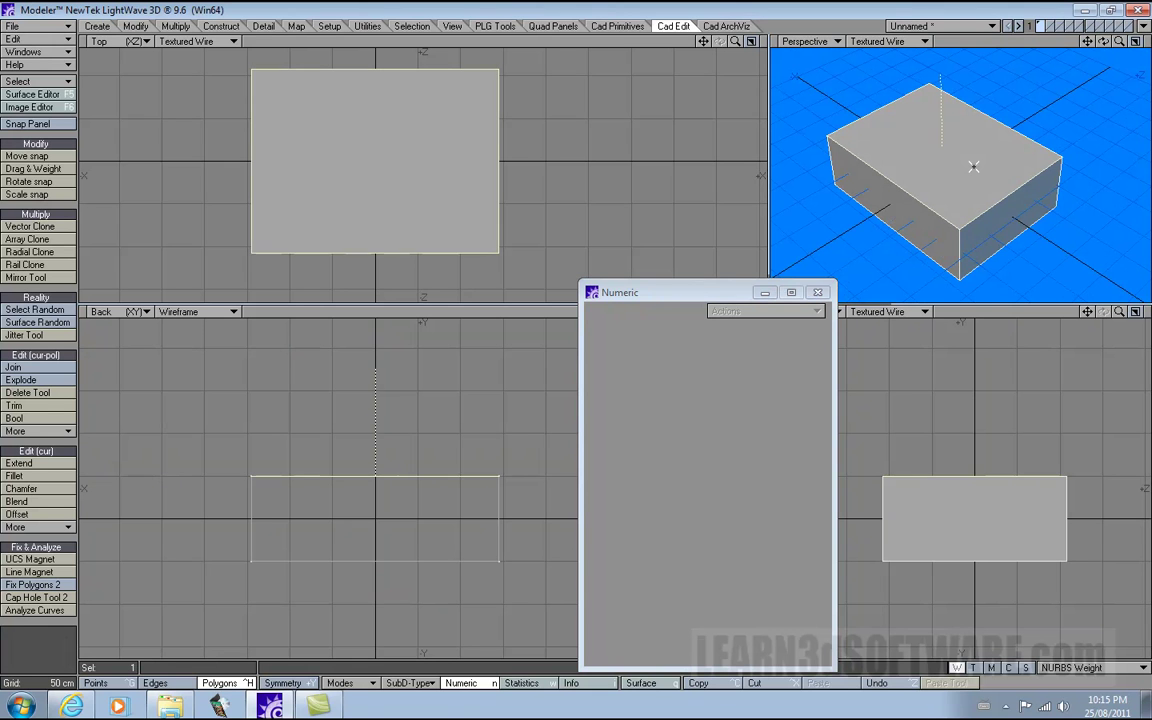
click(1015, 218)
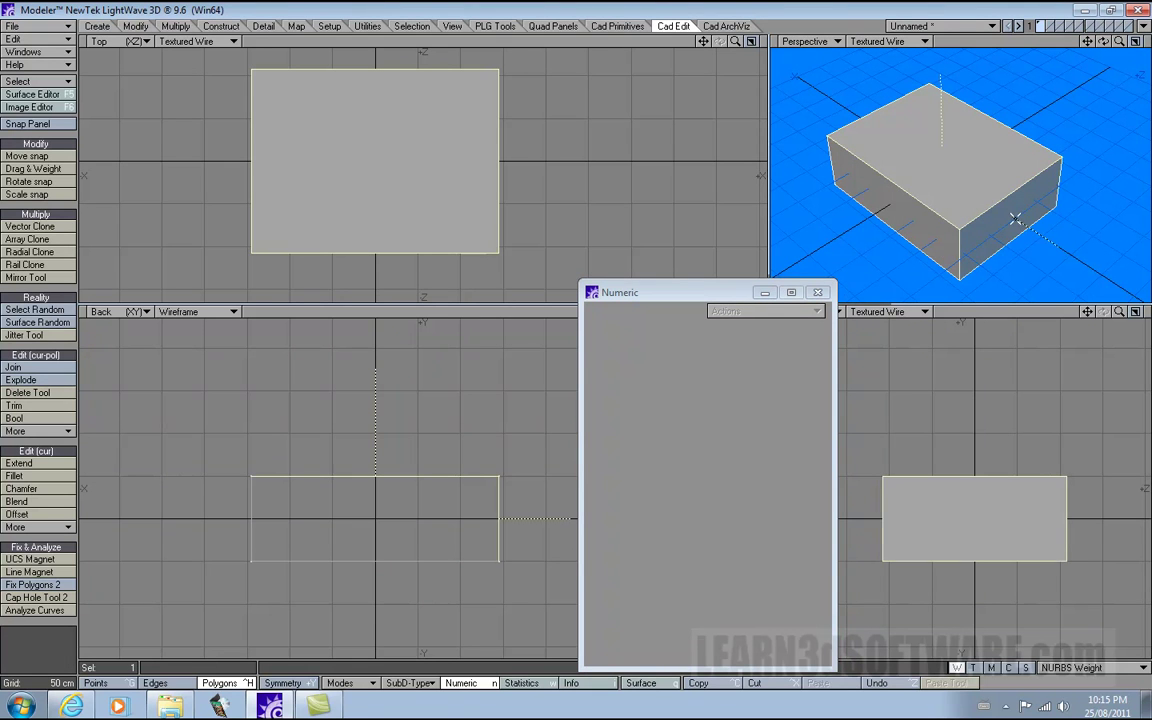
key(Delete)
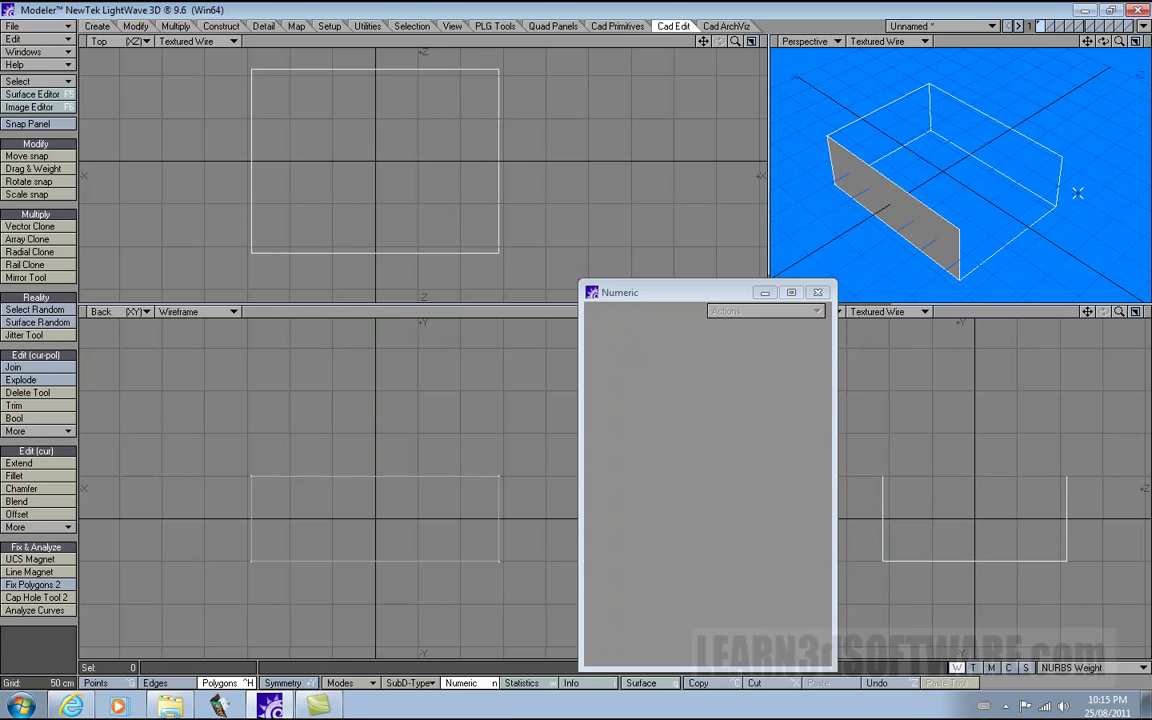
Move the open box up about 50 cm so its base rests on the ground plane, and drop the Move tool.
mouse_move(1104, 42)
mouse_down()
mouse_move(1096, 8)
mouse_move(1103, 41)
mouse_up()
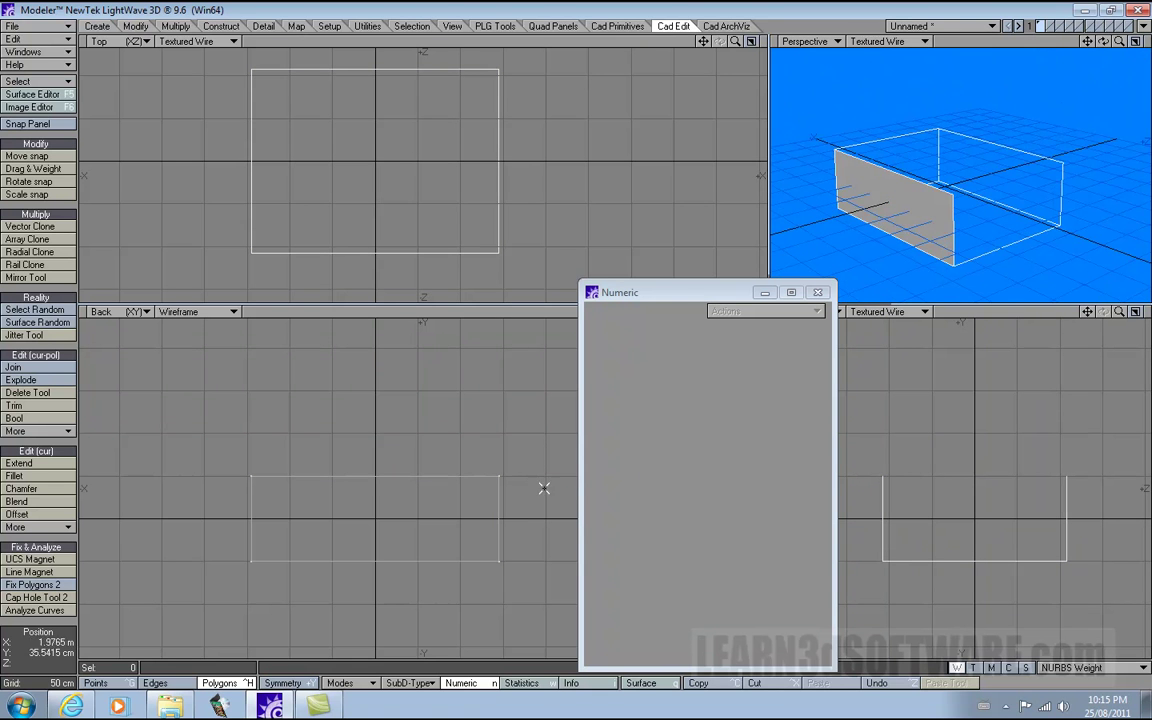
key(t)
drag(378, 535, 378, 493)
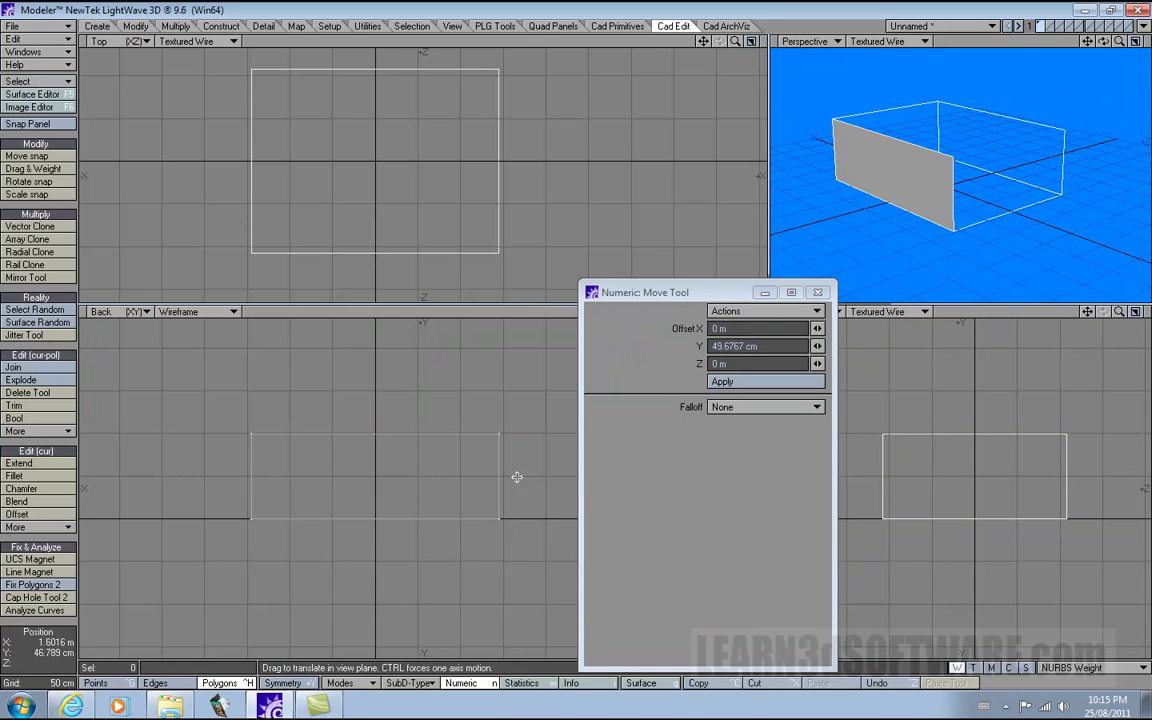
drag(731, 297, 744, 310)
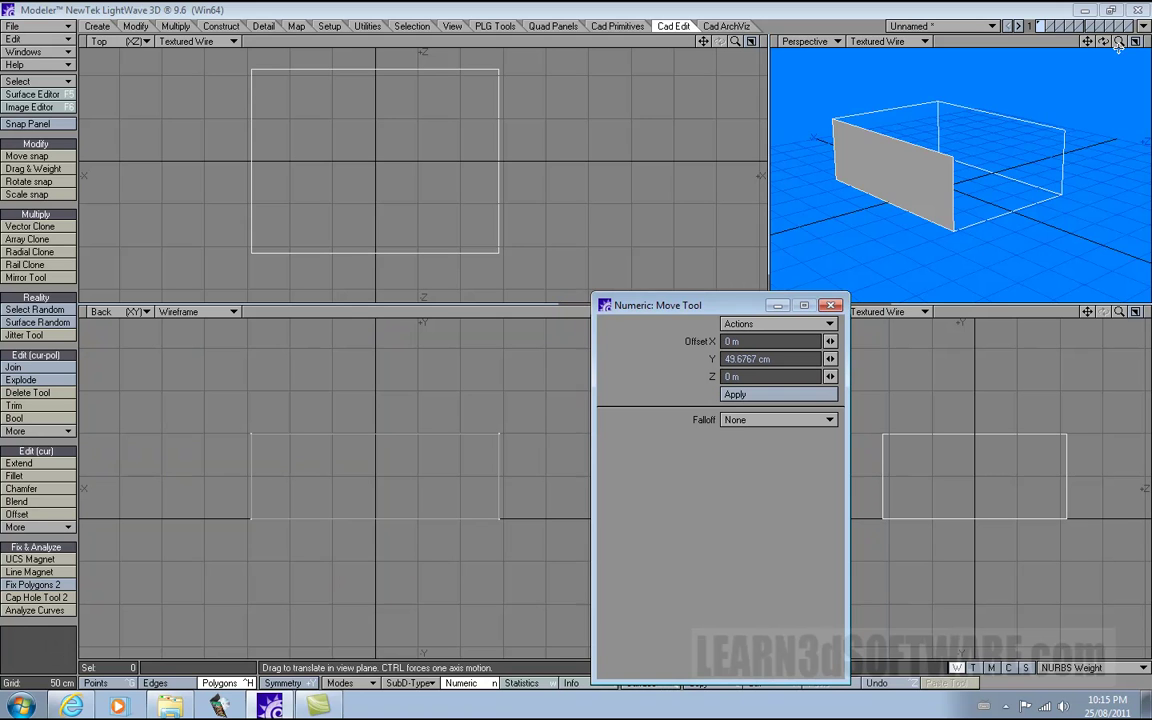
drag(1103, 41, 1098, 69)
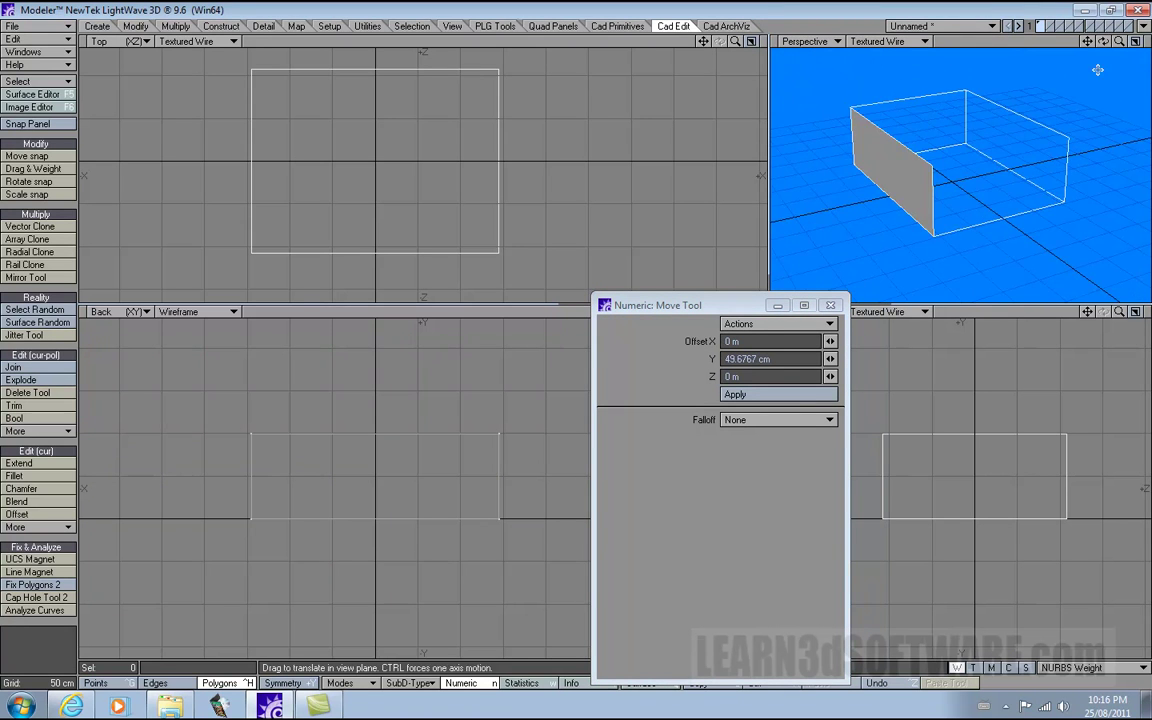
key(space)
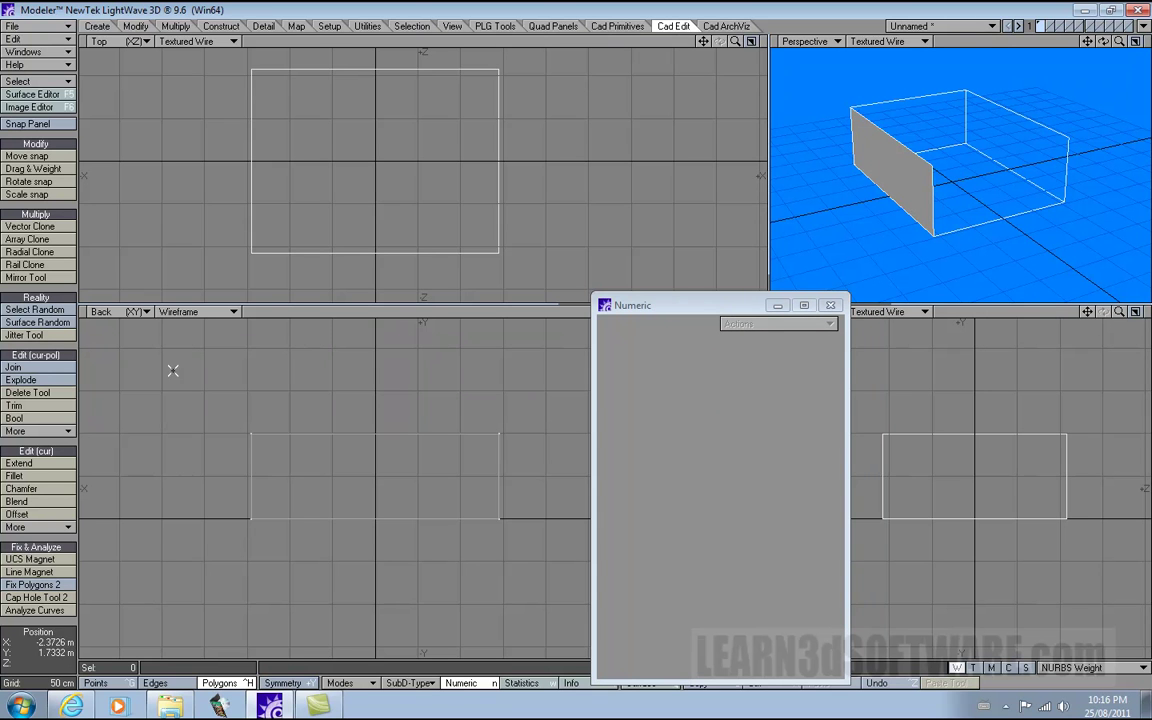
Thicken the open box's walls and floor outward with Thickness 3.5, using single side and an offset of about 28 cm.
click(32, 431)
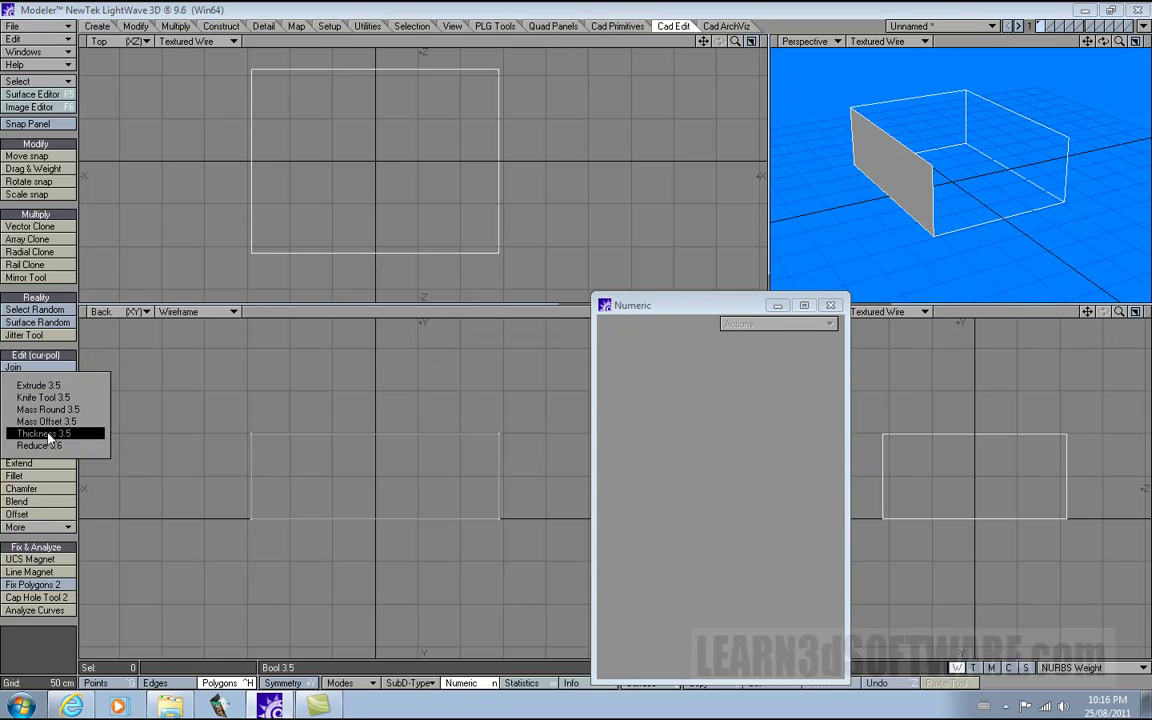
click(47, 436)
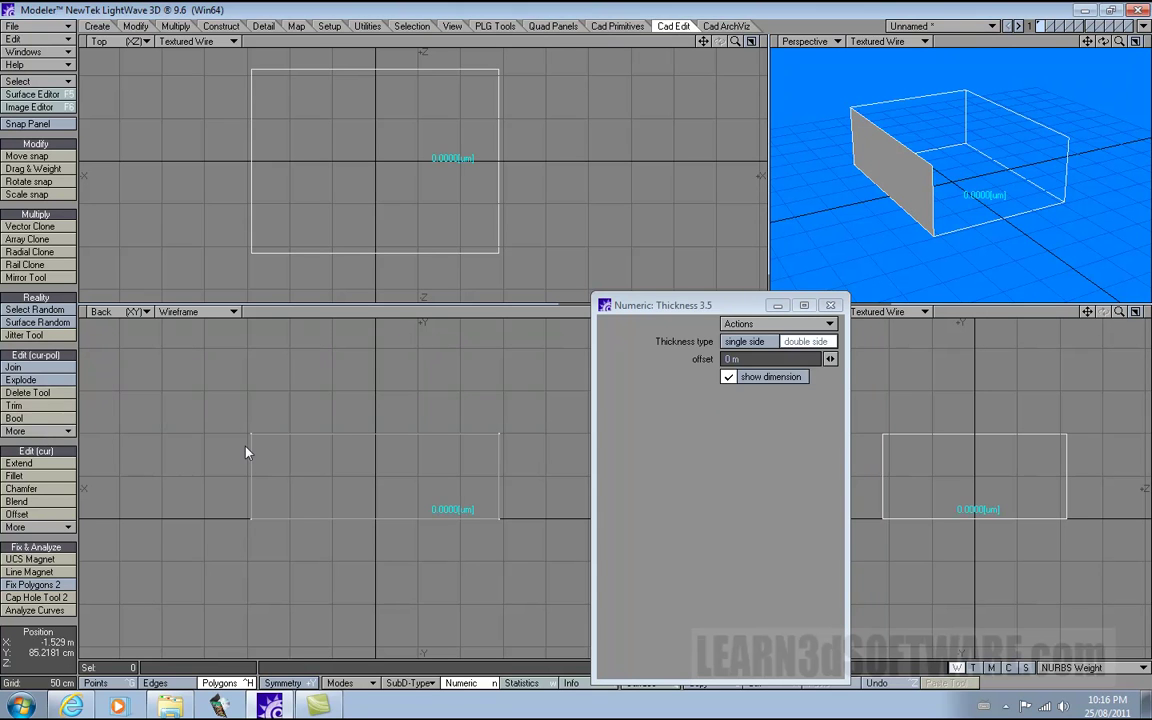
click(750, 347)
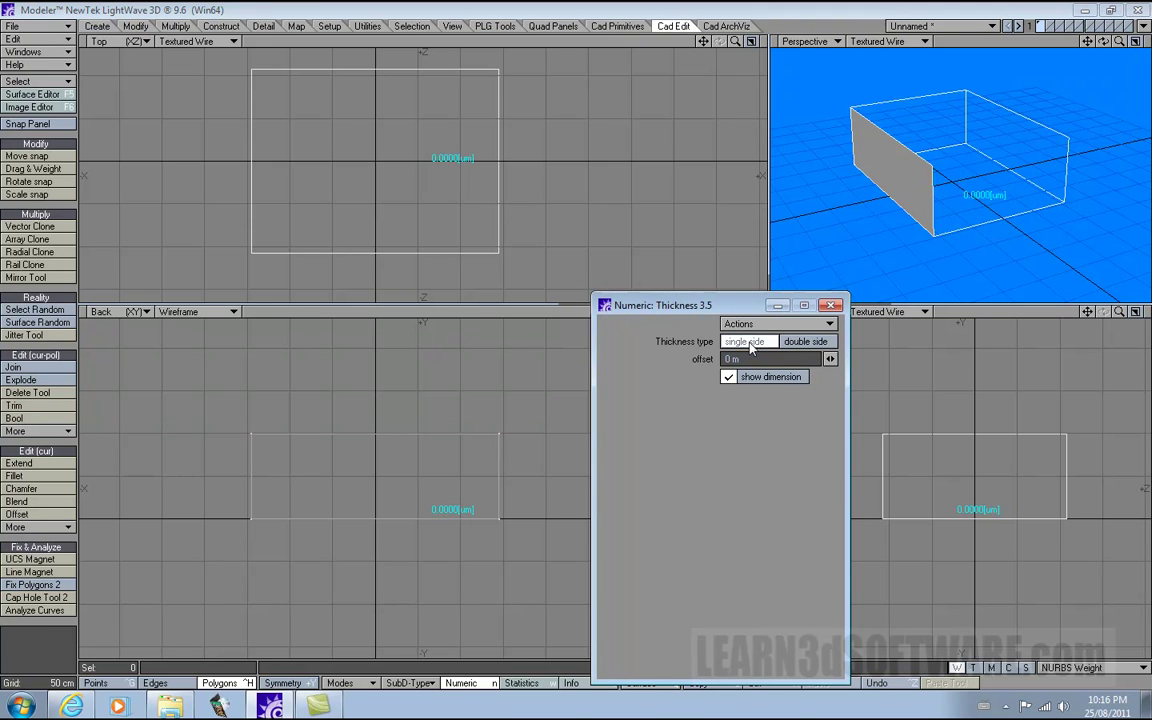
click(462, 403)
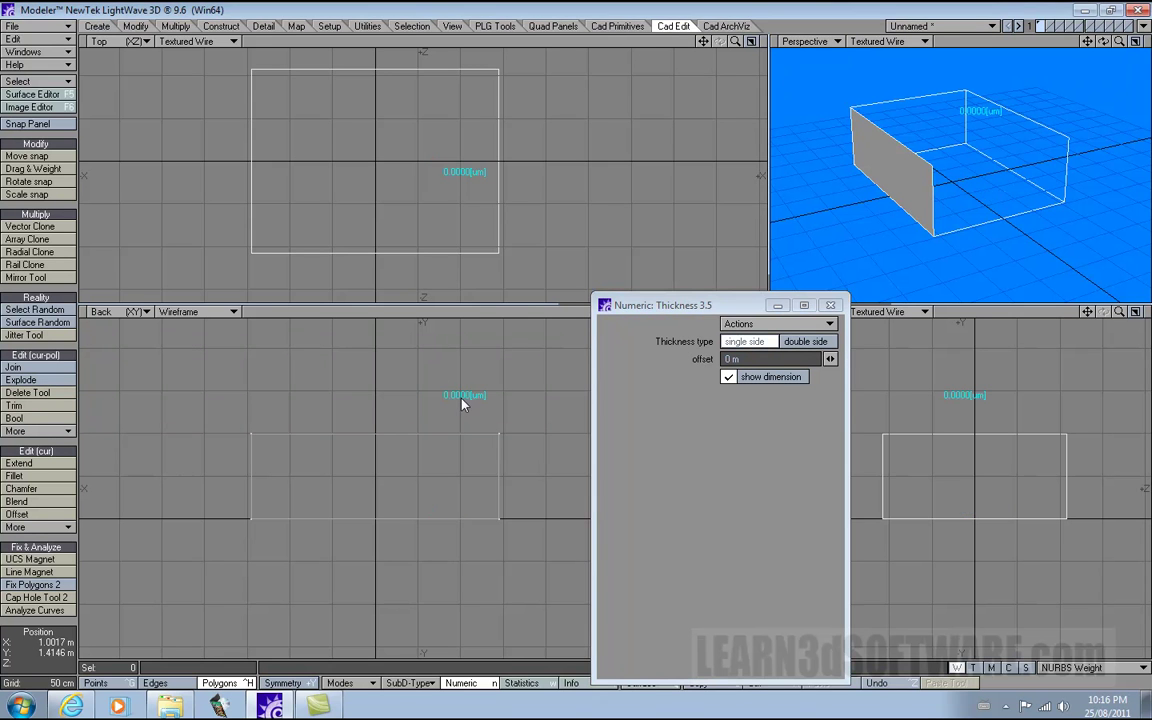
drag(462, 403, 486, 399)
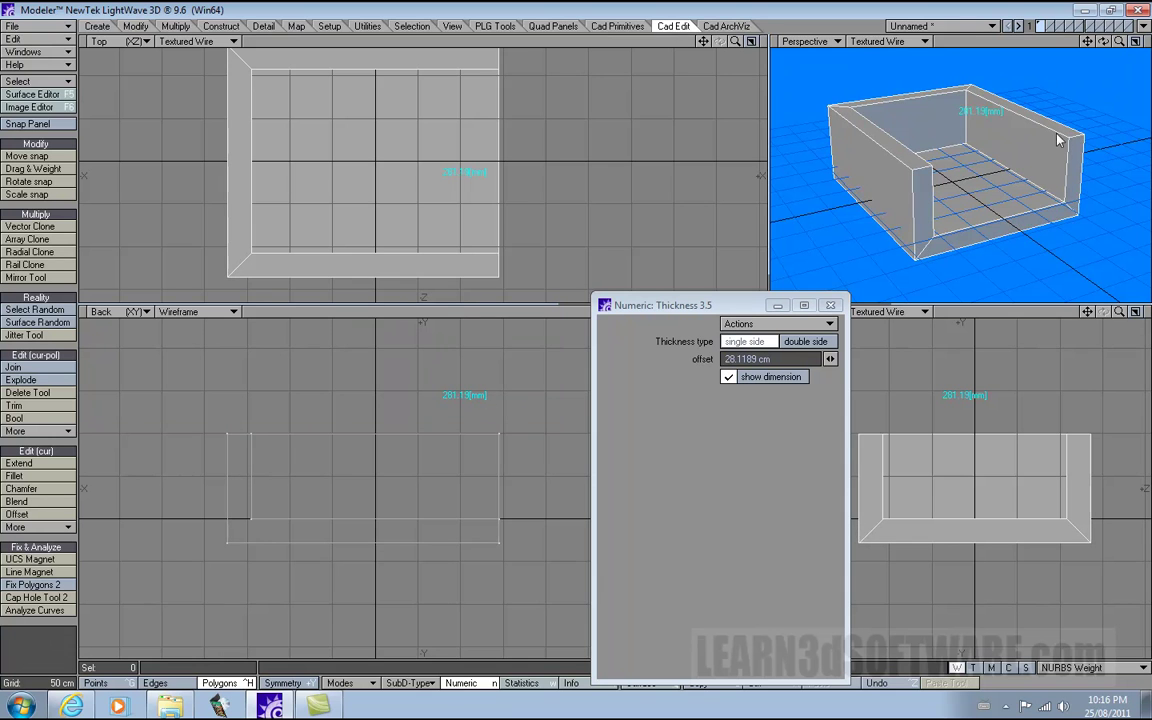
drag(1103, 42, 1056, 72)
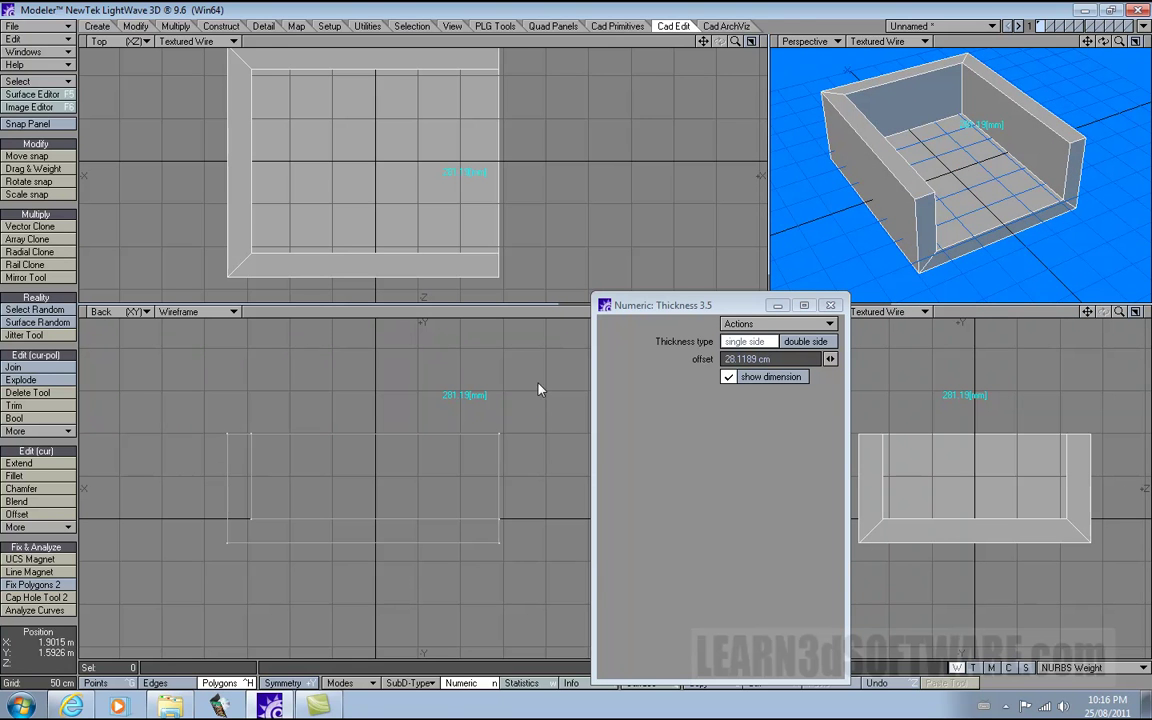
Try double-side thickness on the open box, reverse the offset to about -34 cm, and return the type to single side.
click(799, 342)
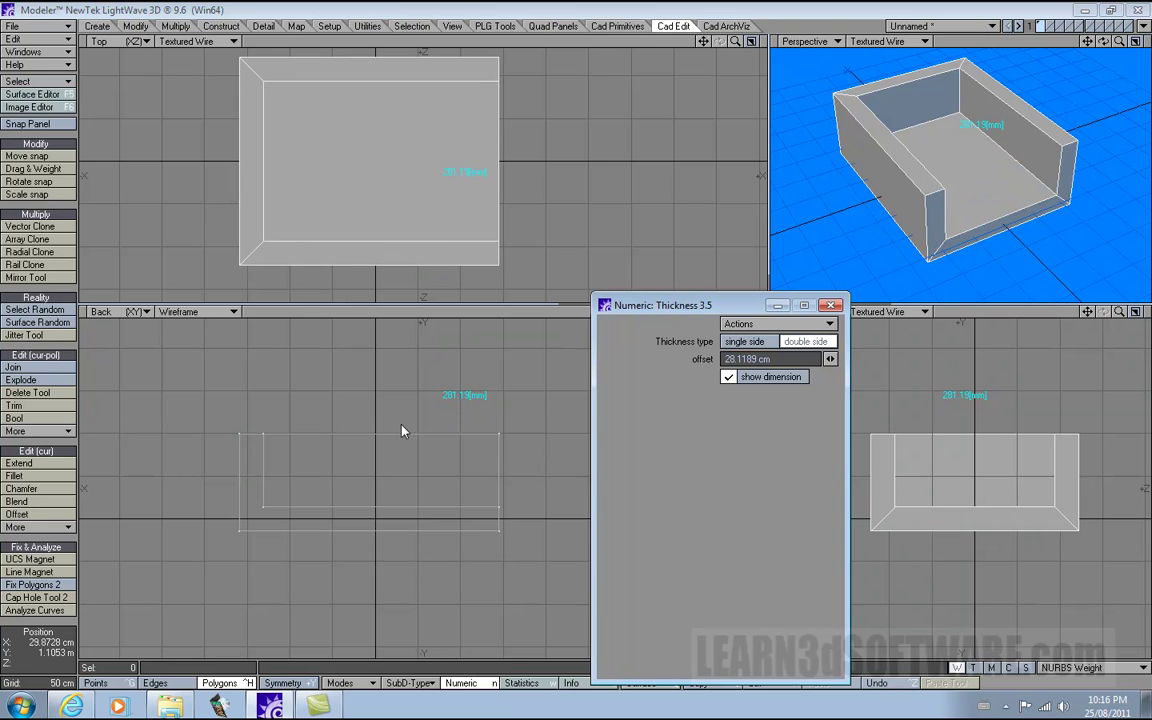
drag(401, 408, 355, 429)
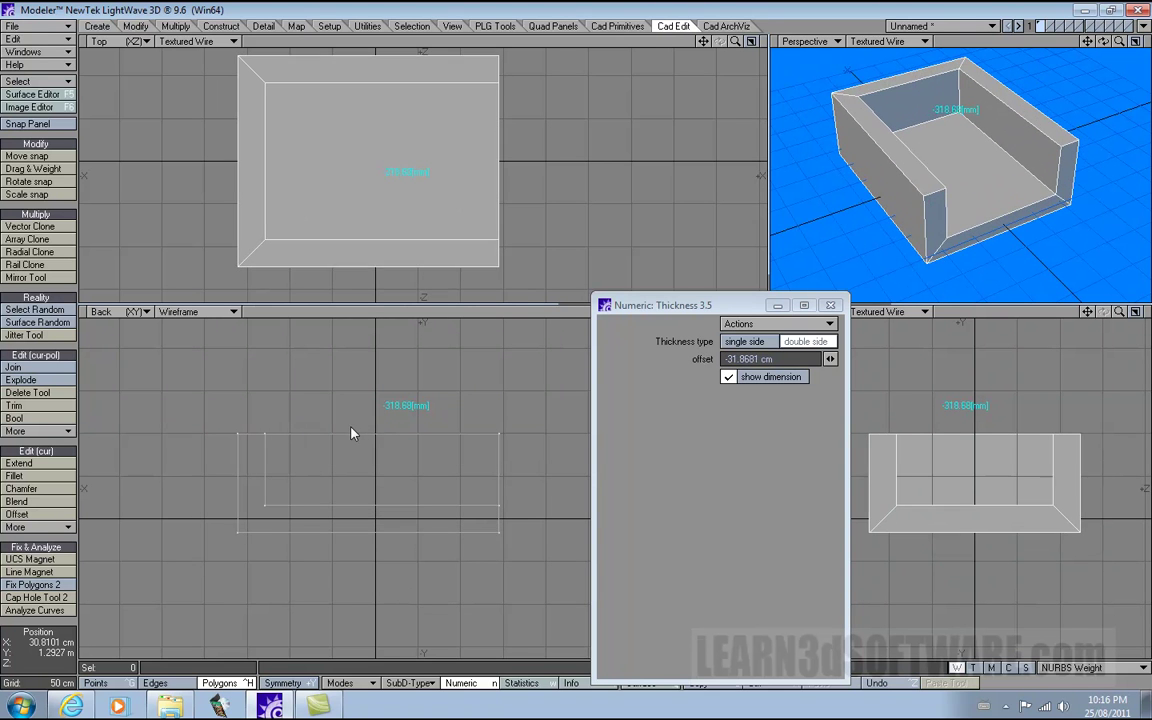
click(805, 341)
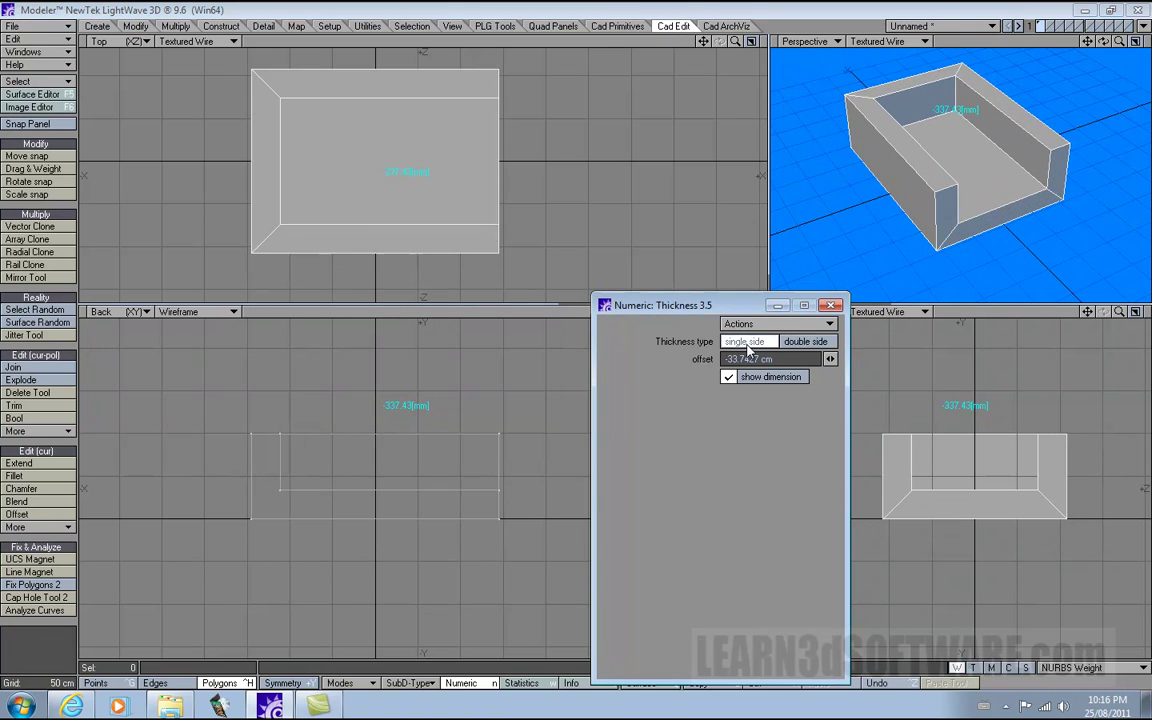
Adjust the open box's single-side thickness to an outward offset of about 42 cm and drop the Thickness tool.
mouse_move(416, 405)
mouse_down()
mouse_move(442, 406)
mouse_move(405, 411)
mouse_up()
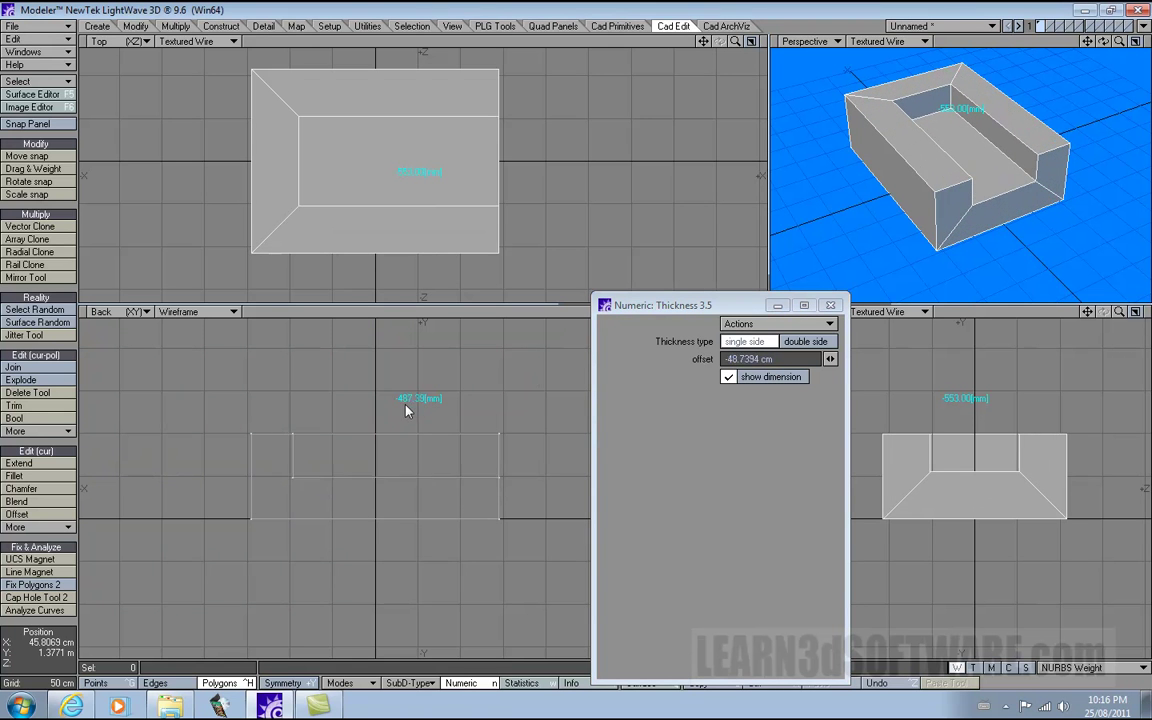
drag(406, 410, 480, 399)
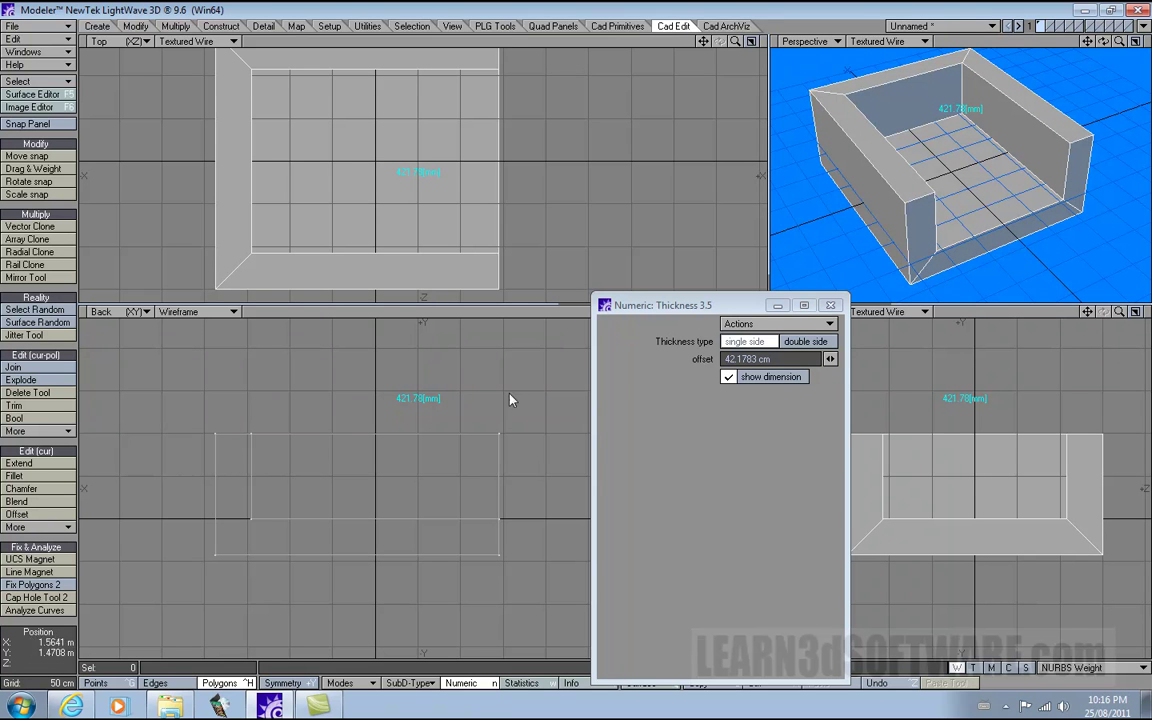
mouse_move(1103, 41)
mouse_down()
mouse_move(1060, 20)
mouse_move(1098, 62)
mouse_move(1115, 45)
mouse_move(1080, 40)
mouse_up()
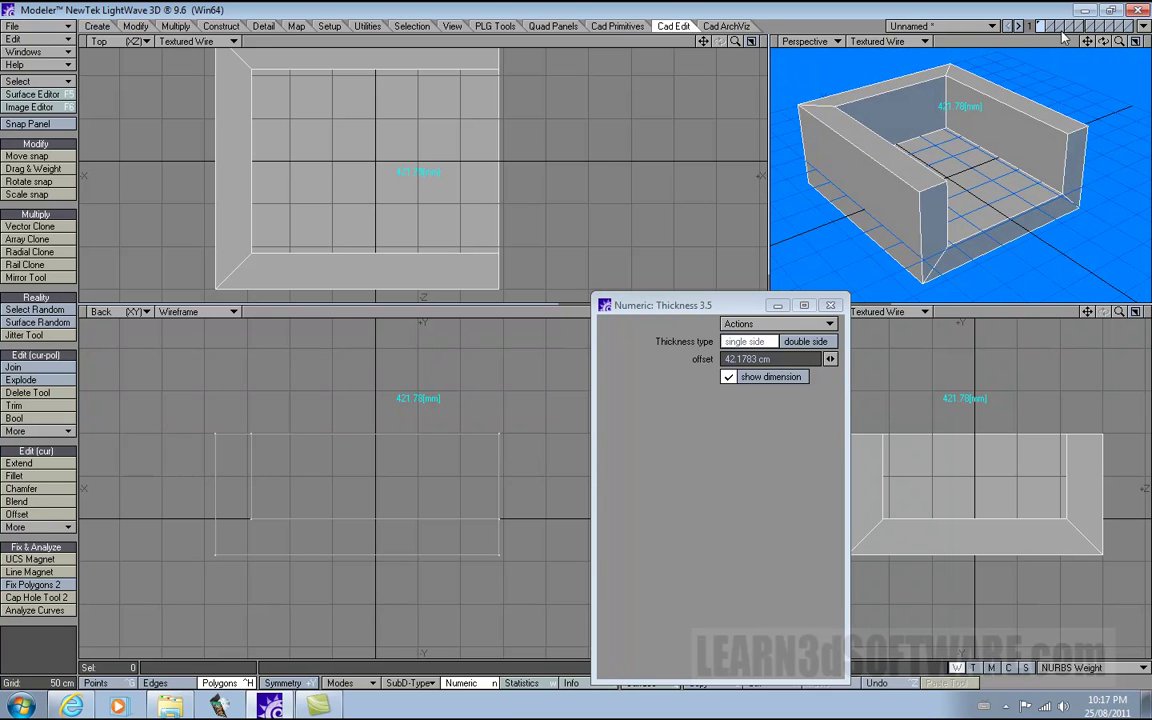
key(space)
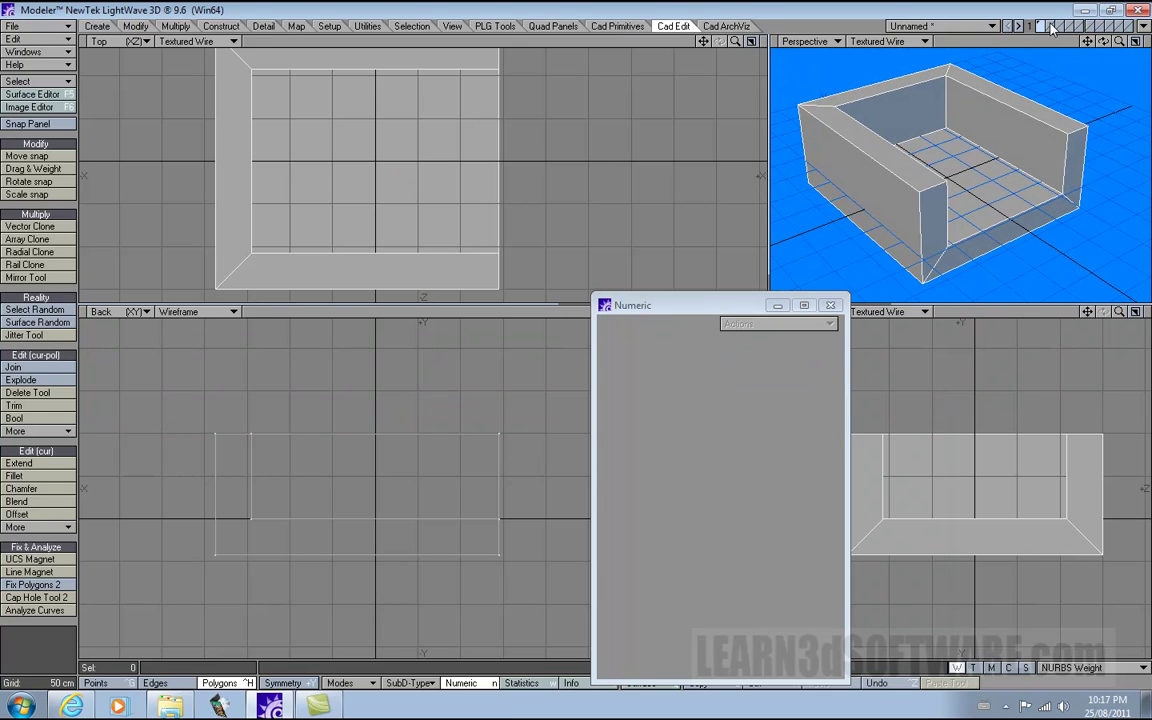
Switch to the second, empty layer and draw a circle of about 65 cm radius centred at X -75 cm in the top view.
click(1051, 27)
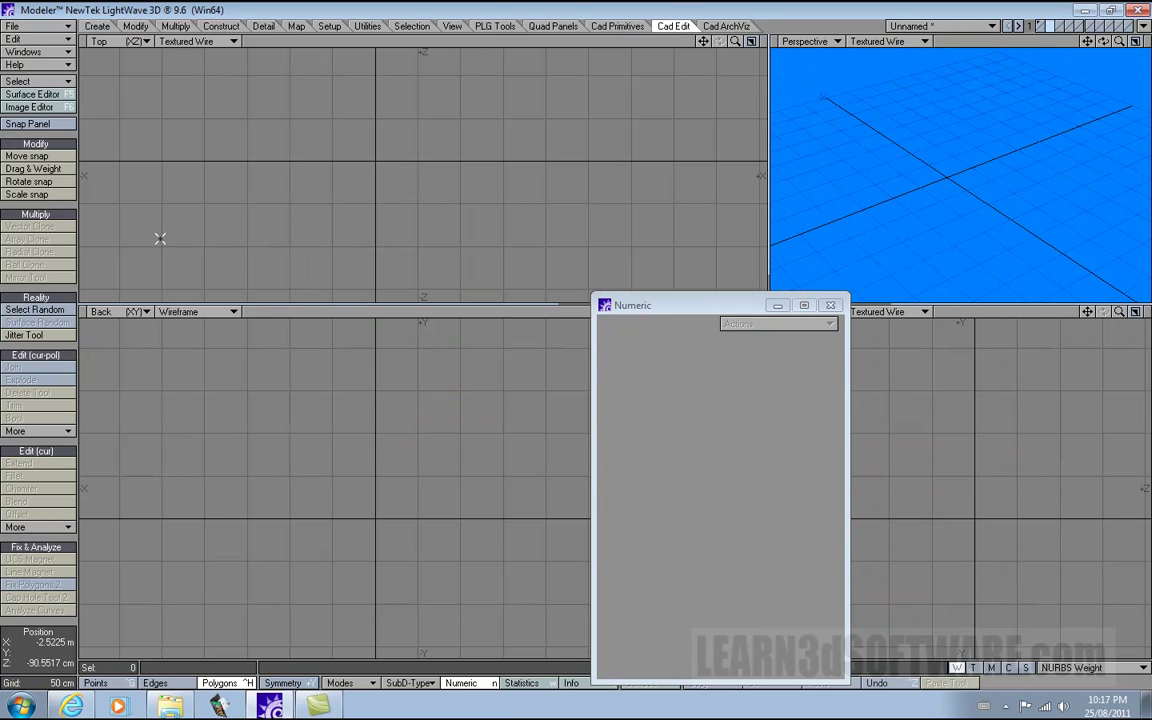
click(617, 27)
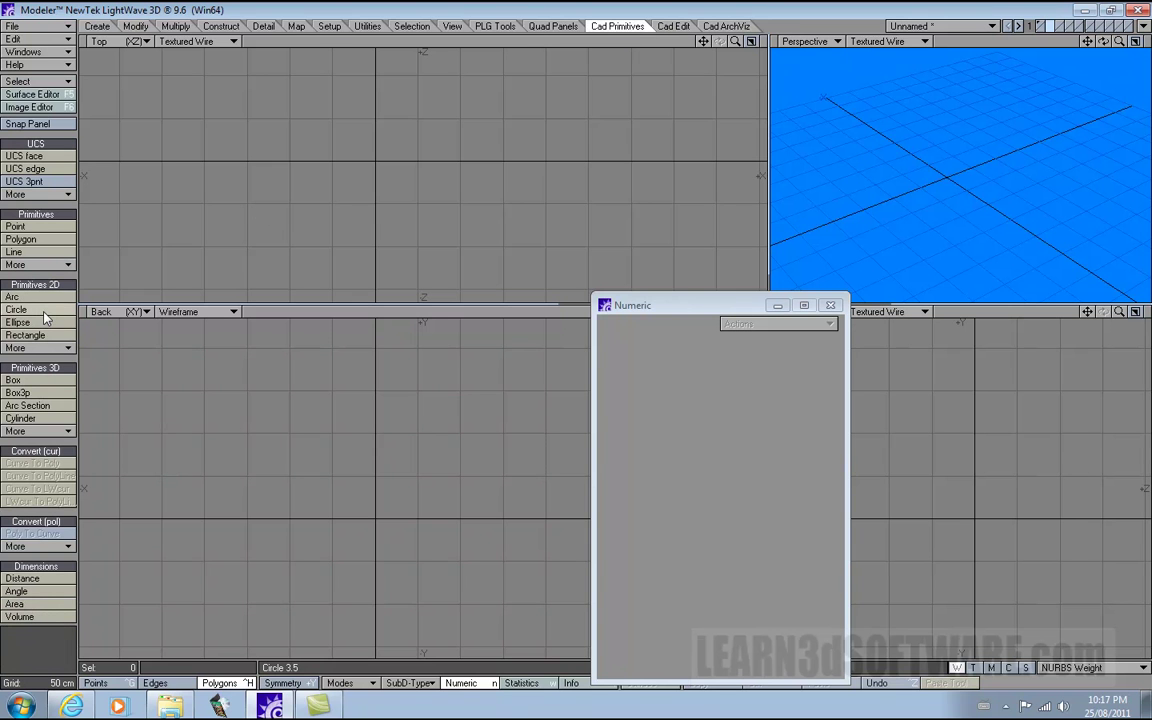
click(44, 313)
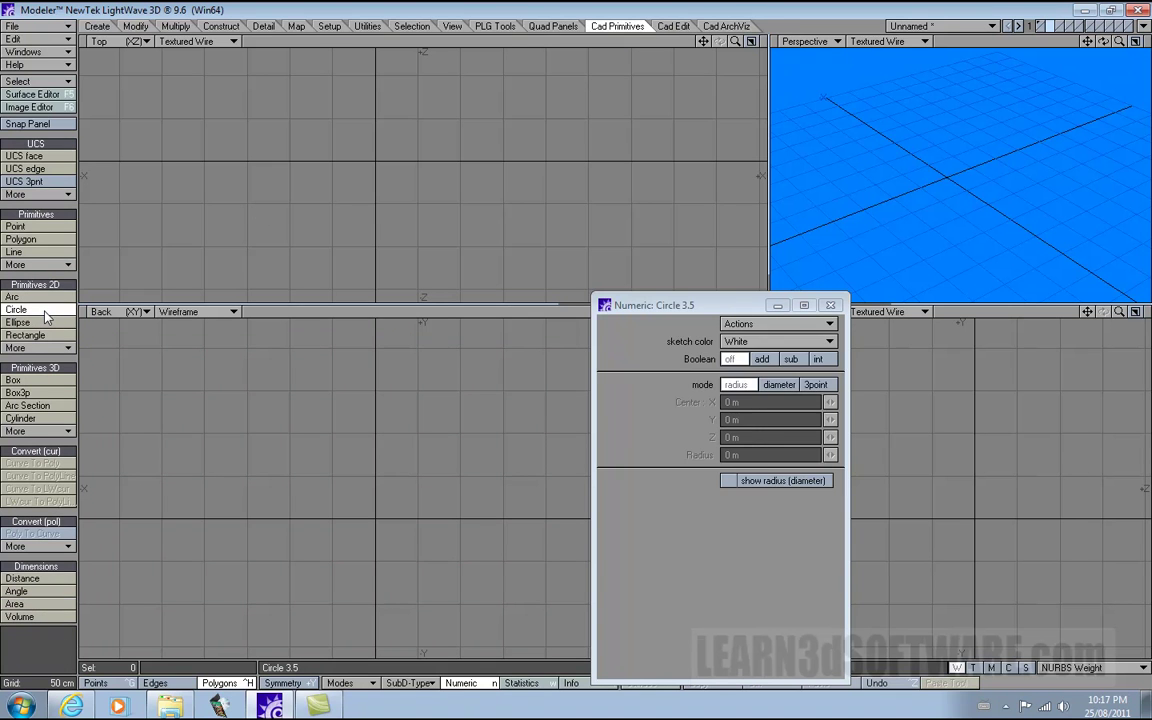
drag(311, 161, 361, 196)
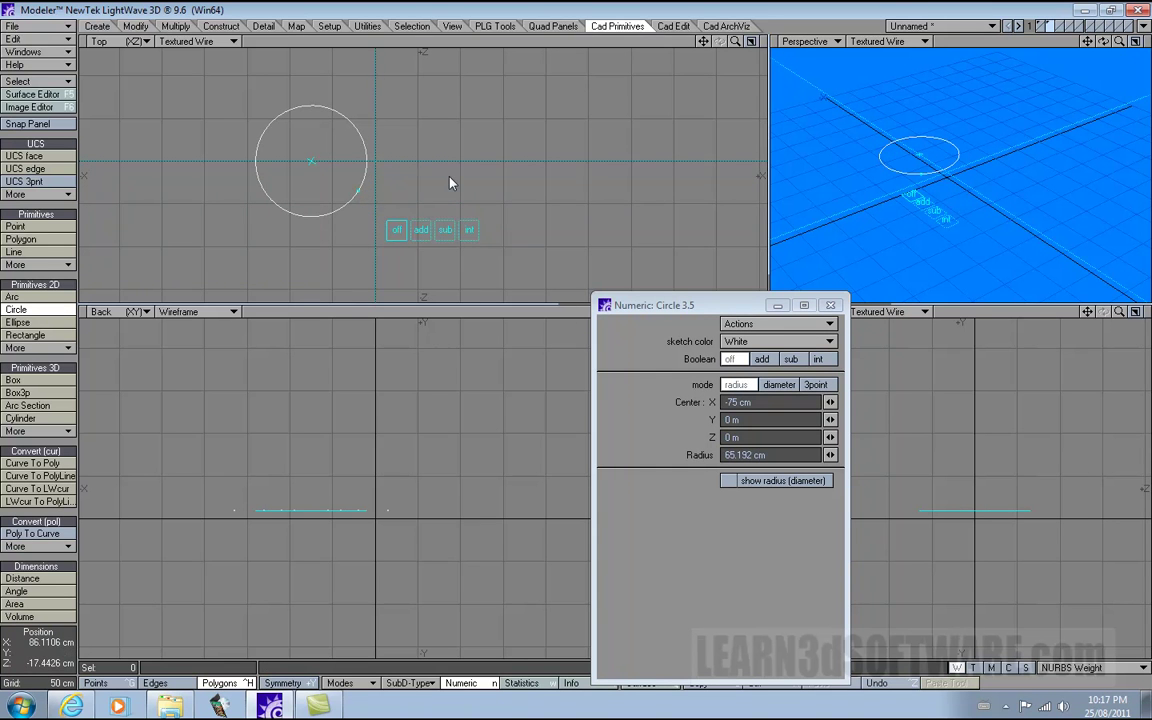
key(Return)
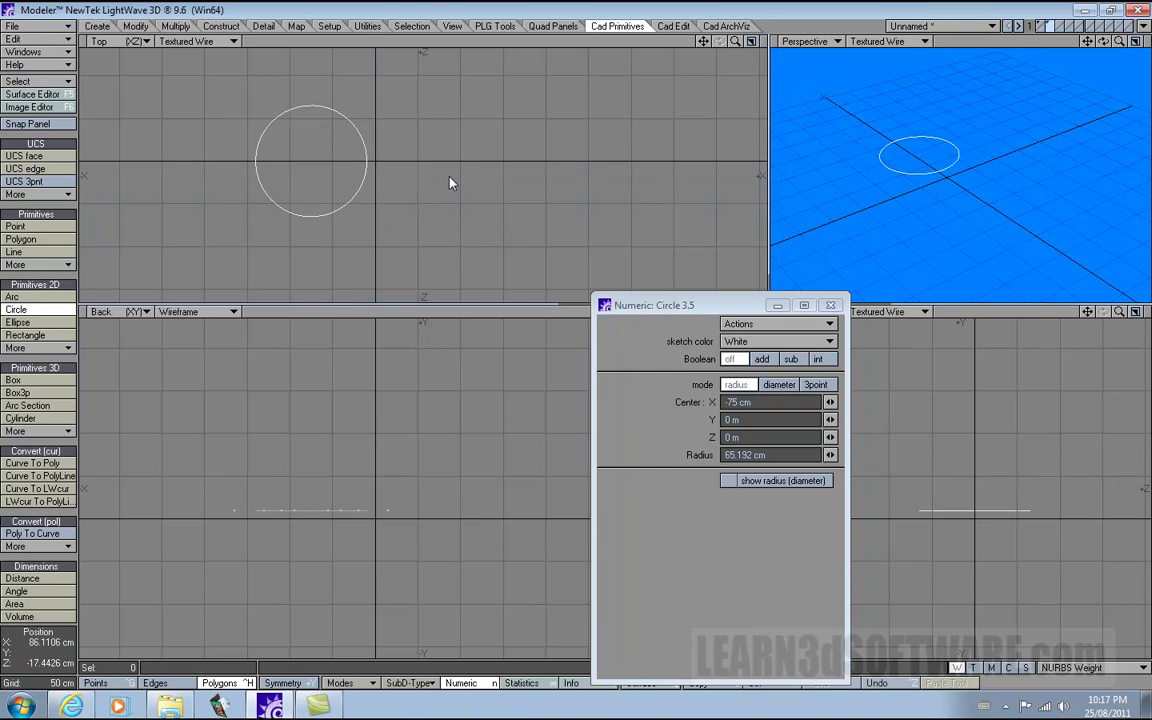
With Boolean add, merge circles of about 55 cm radius at X 15 cm and about 60 cm radius at X -1.75 m into the outline.
click(762, 359)
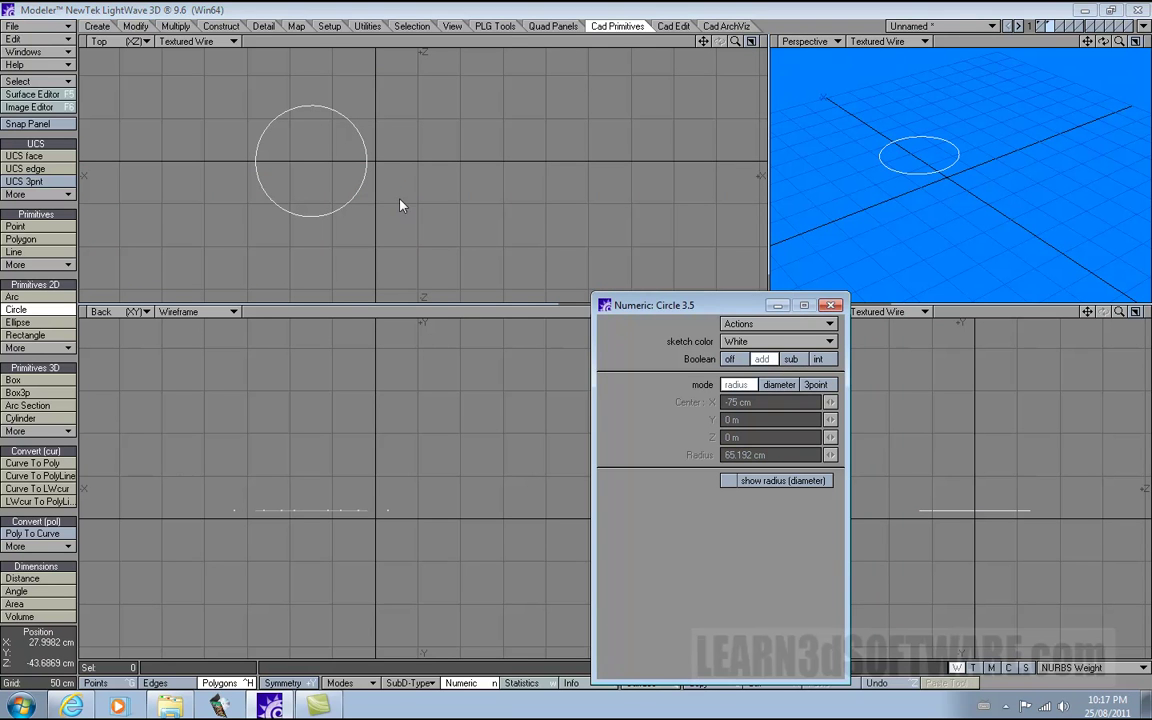
drag(388, 182, 437, 193)
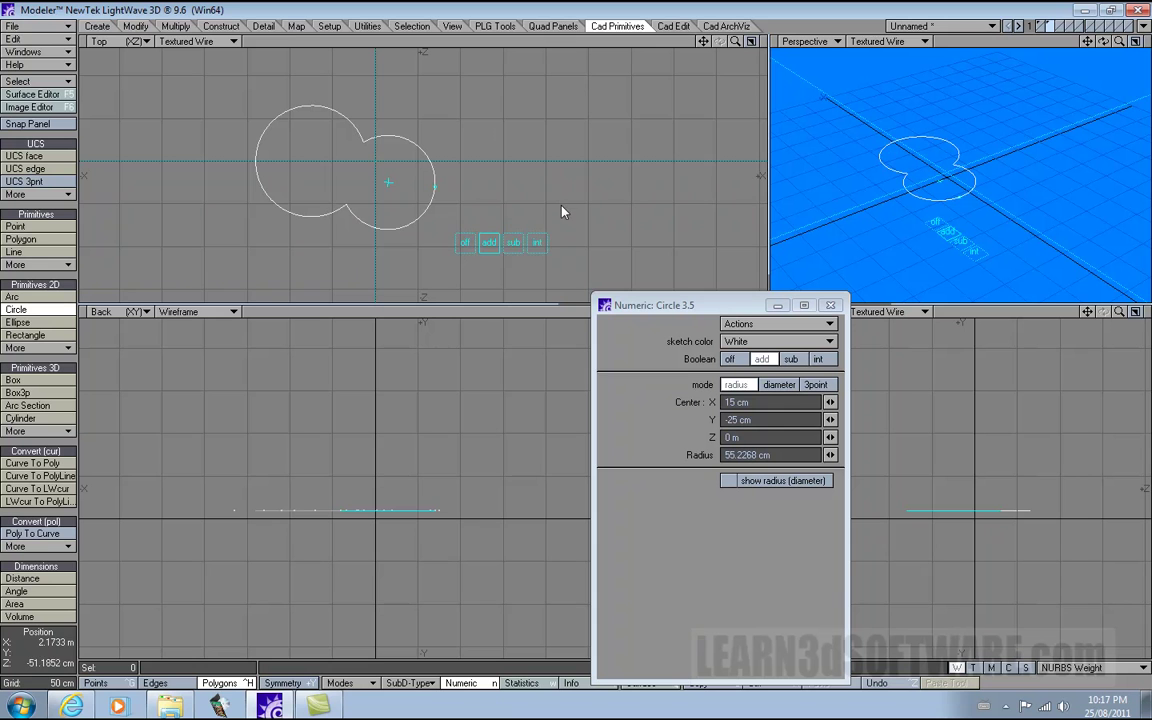
key(Return)
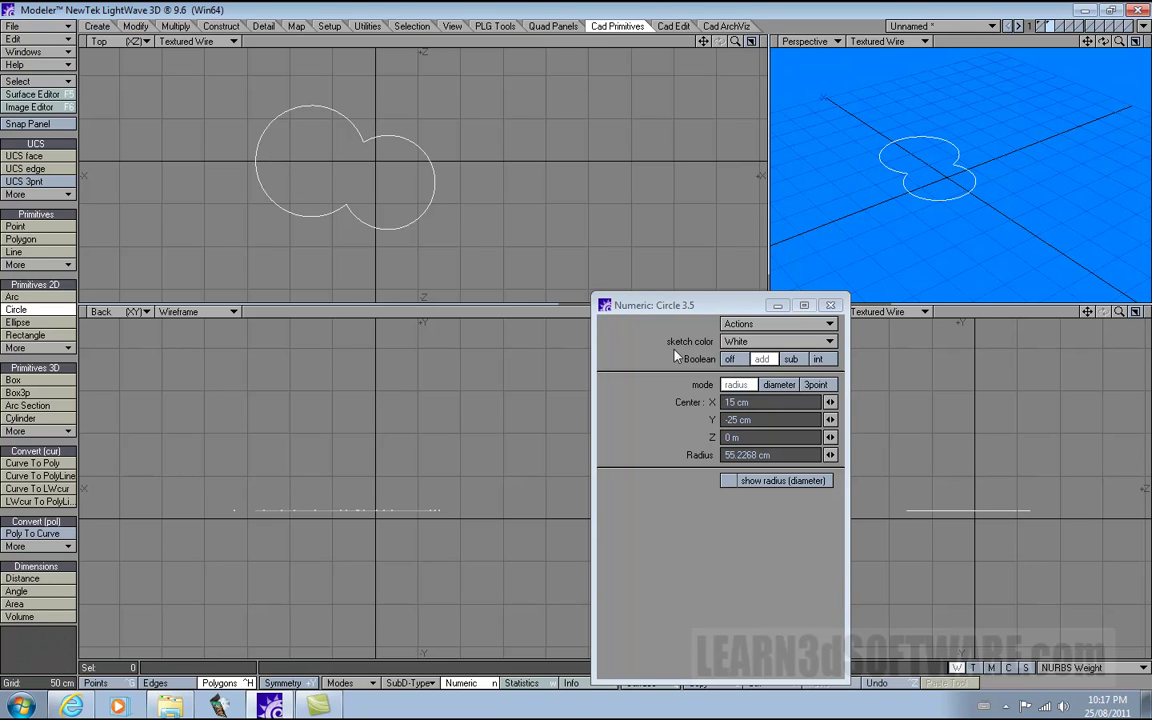
drag(226, 161, 272, 188)
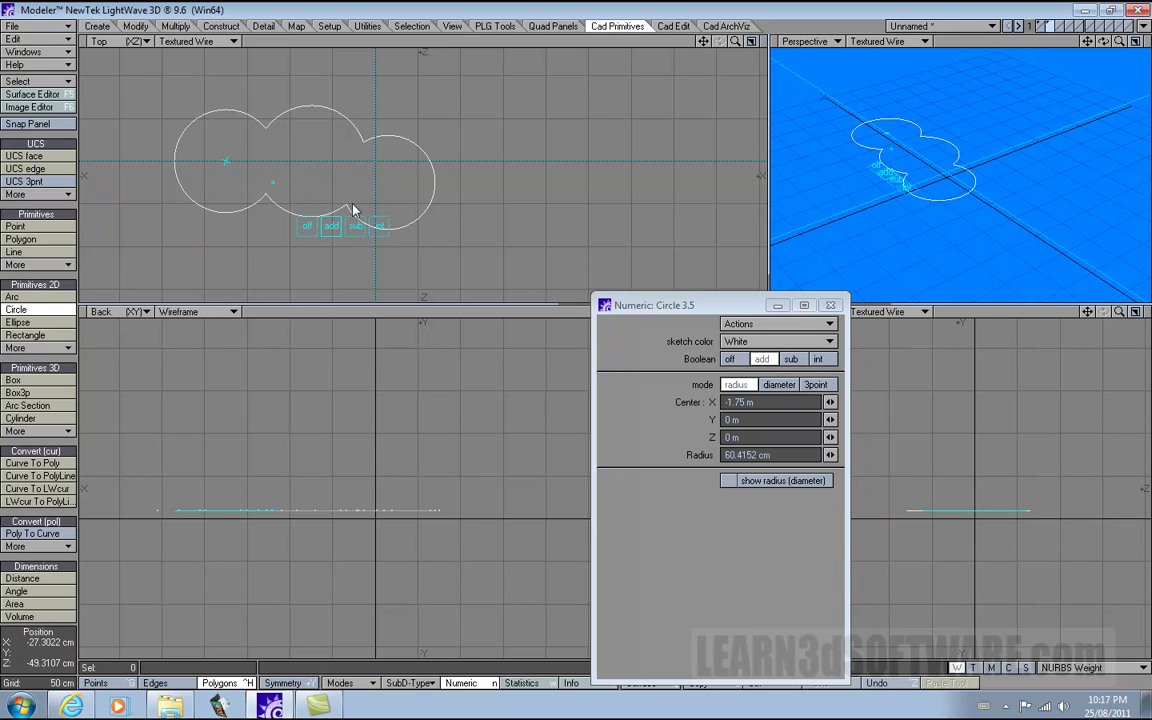
key(space)
key(a)
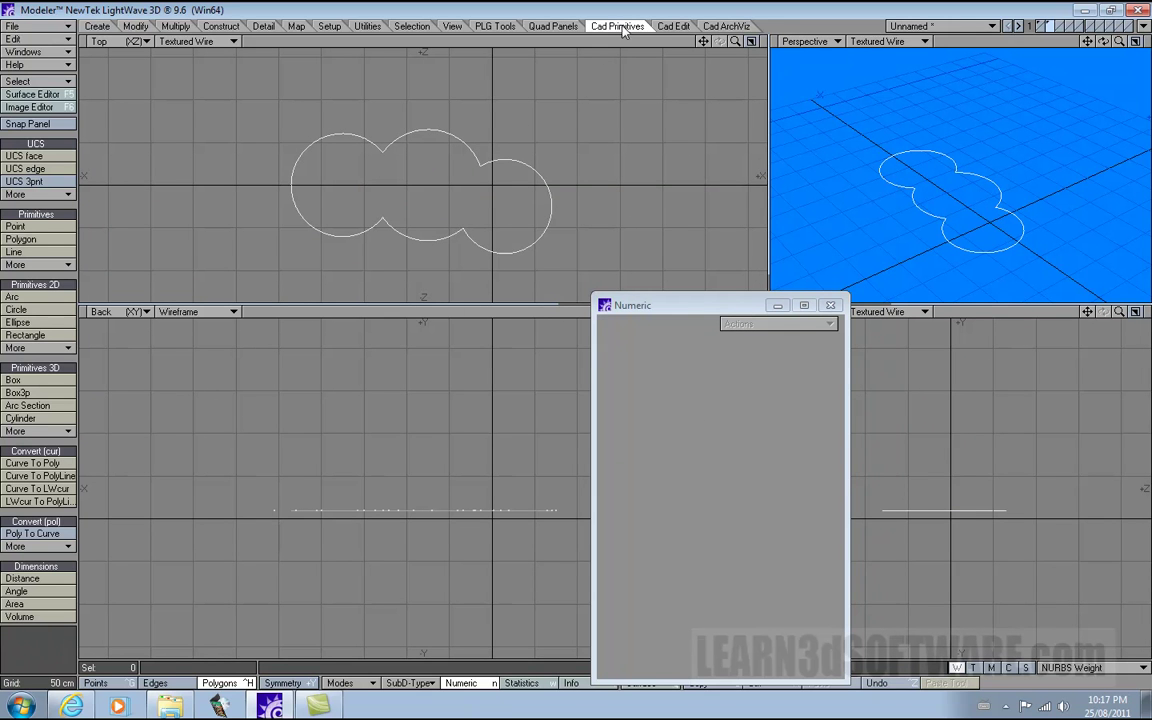
Try to thicken the merged circle outline with Thickness 3.5, using single side and an offset of about -25 cm, and drop the tool.
click(50, 431)
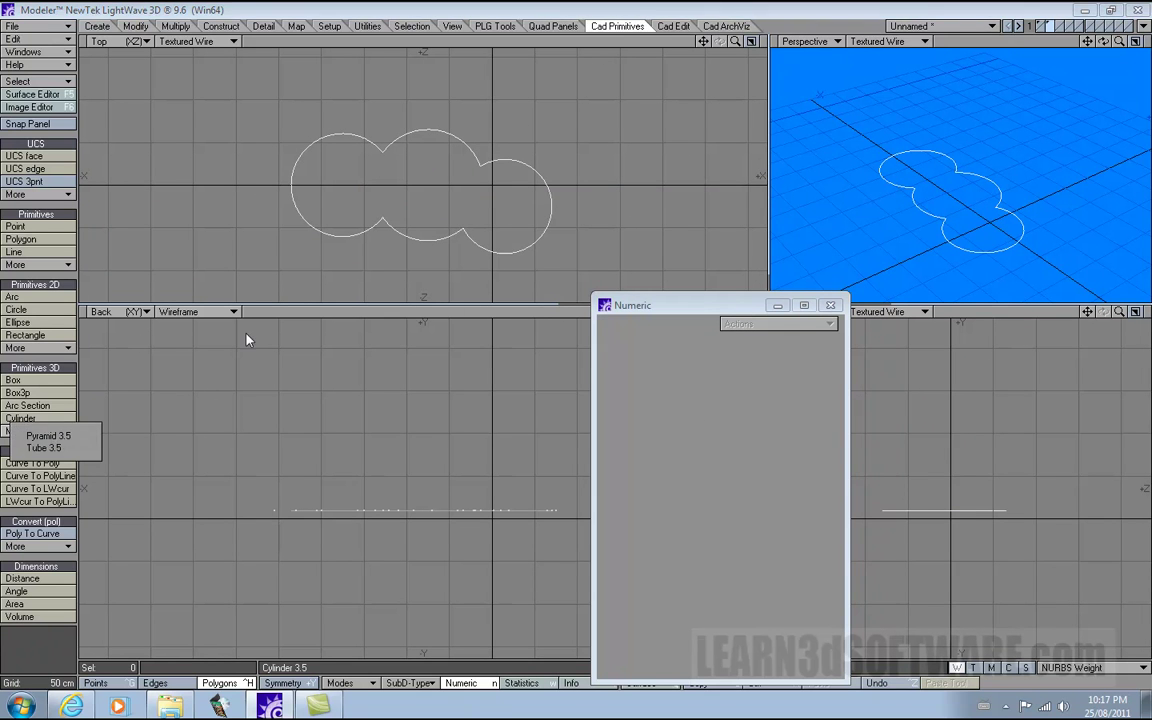
click(673, 26)
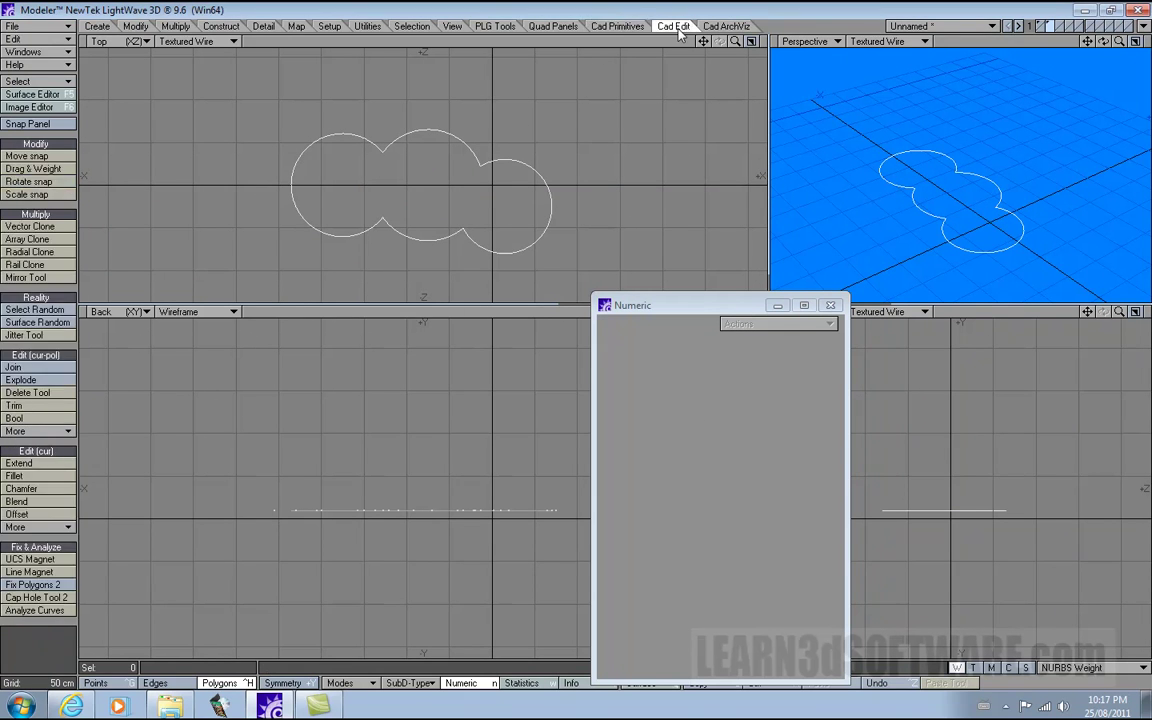
click(30, 431)
click(35, 431)
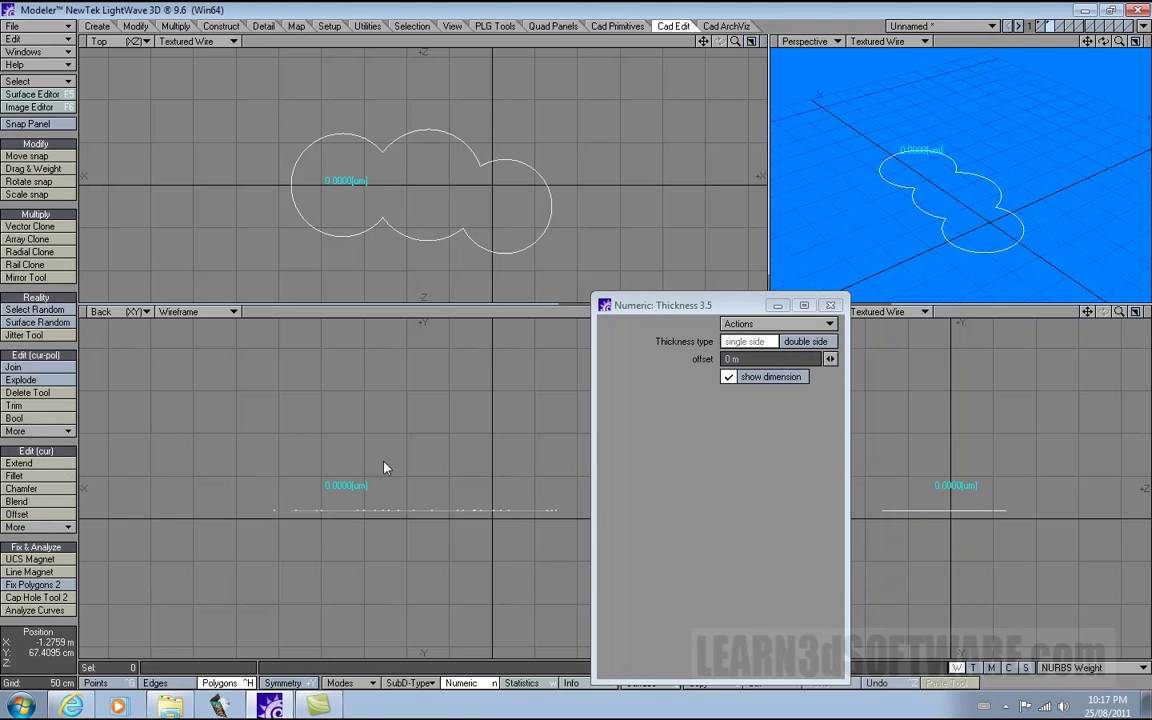
drag(449, 459, 403, 441)
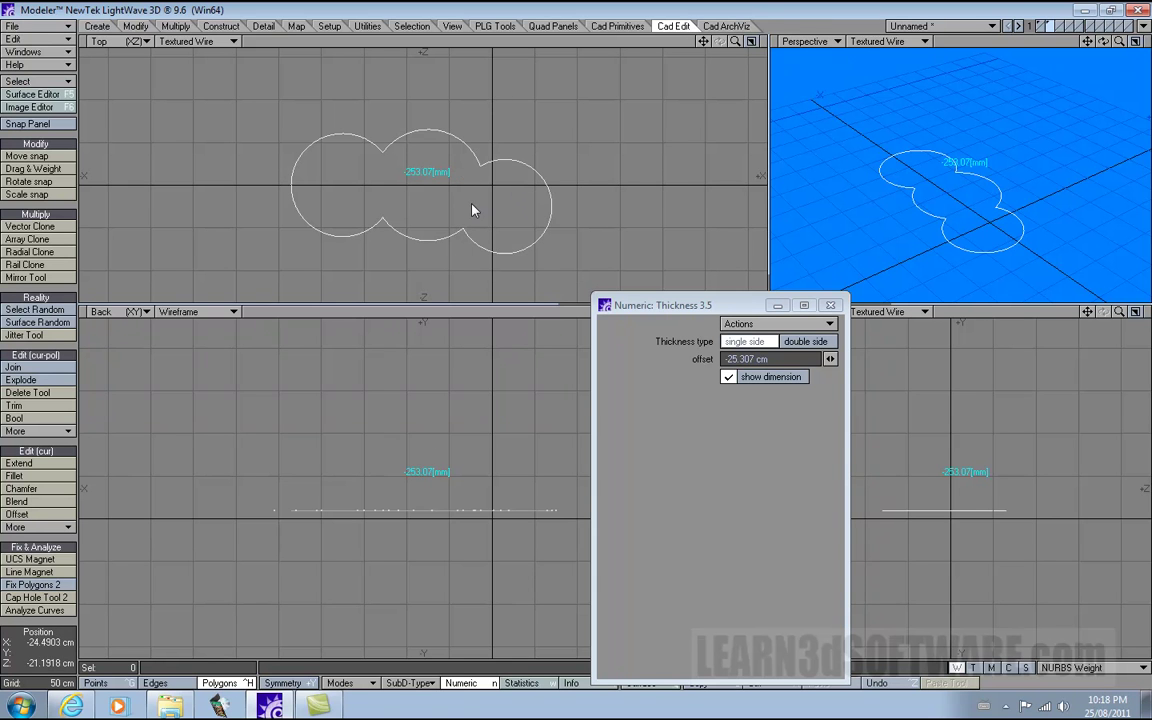
click(57, 437)
click(634, 30)
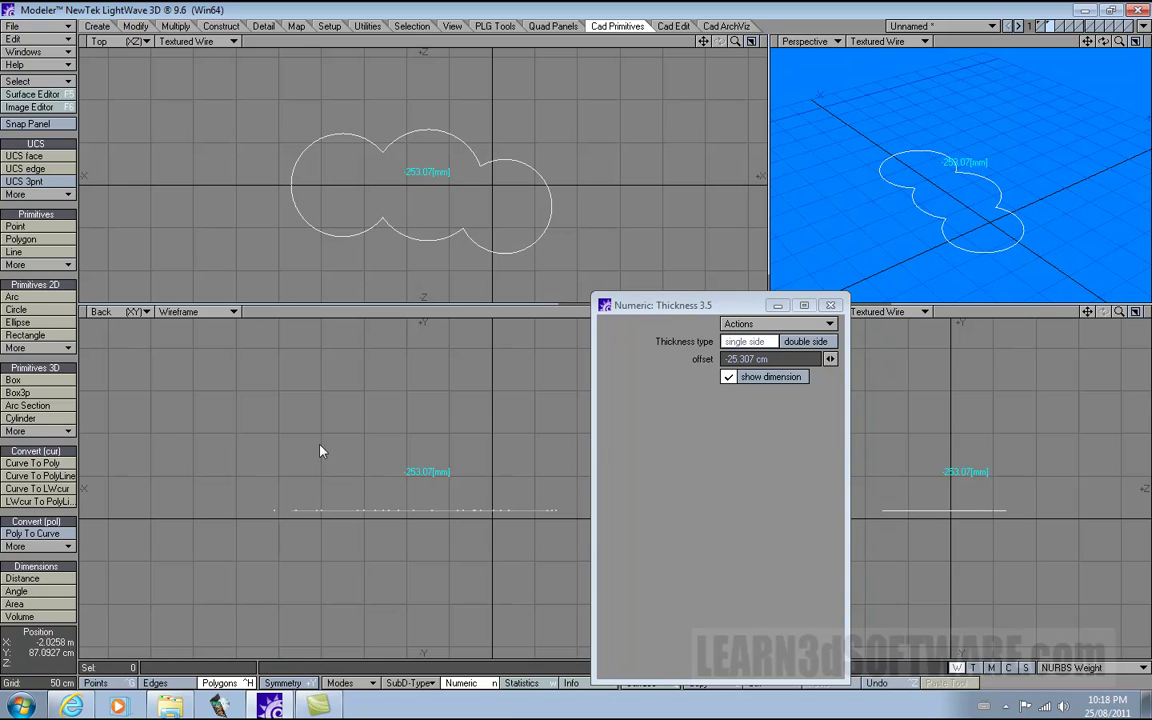
key(space)
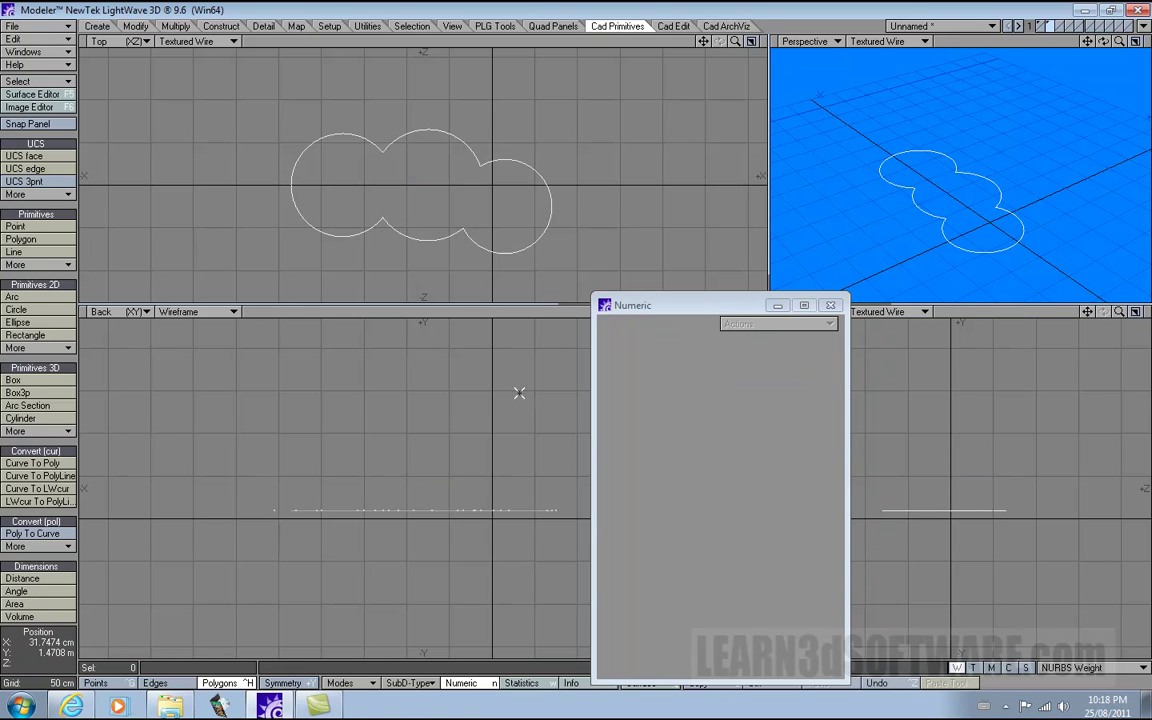
Convert the merged circle curves to a polygon with Curve To Poly, removing the curves, flip it to face upward, and deselect it.
mouse_move(487, 229)
mouse_down()
mouse_move(463, 252)
mouse_move(414, 239)
mouse_move(432, 121)
mouse_move(332, 161)
mouse_up()
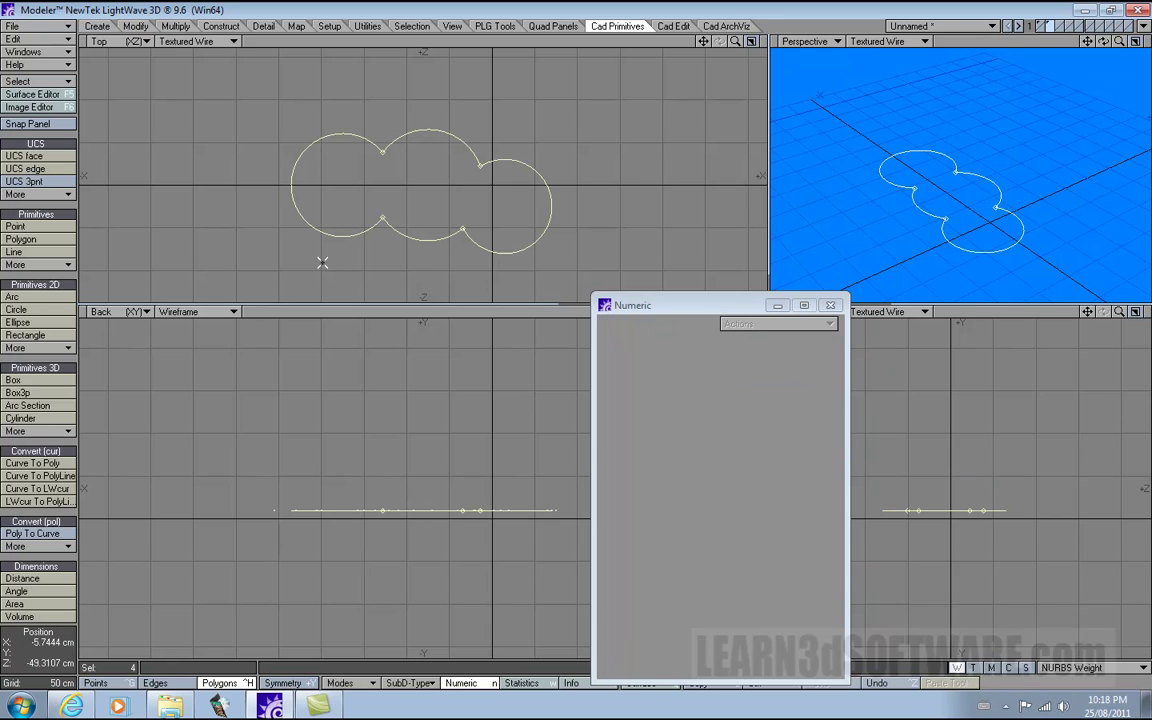
click(57, 466)
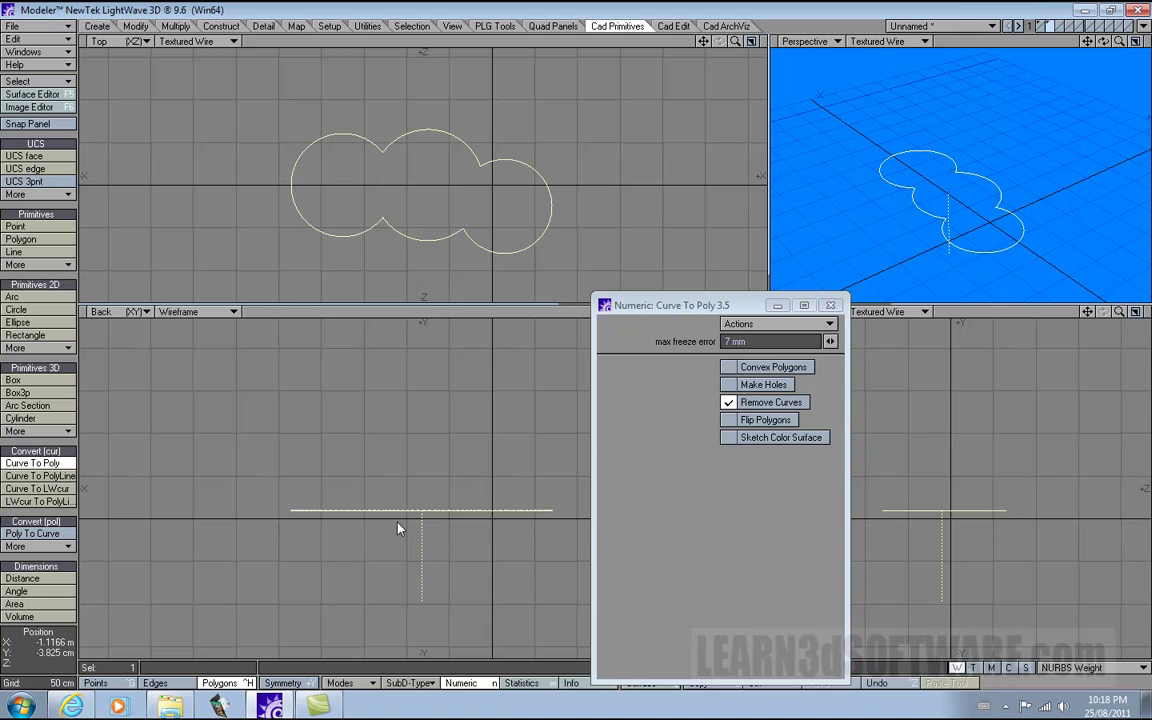
drag(744, 308, 791, 291)
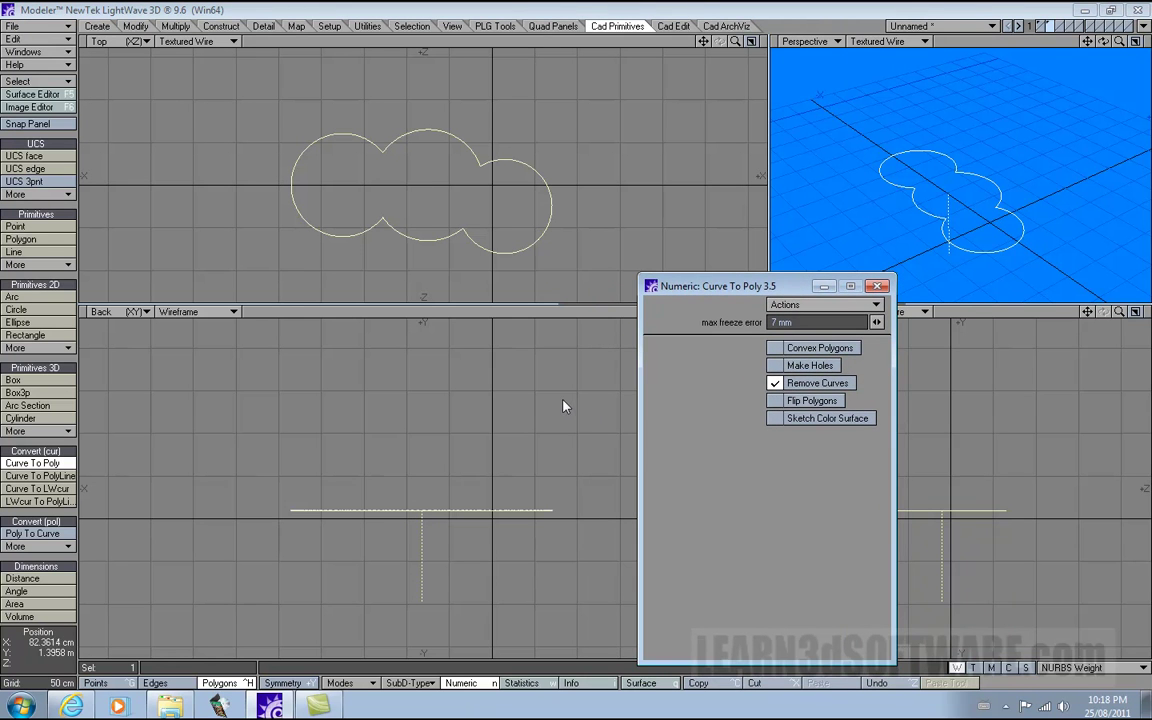
key(f)
drag(1103, 41, 1098, 70)
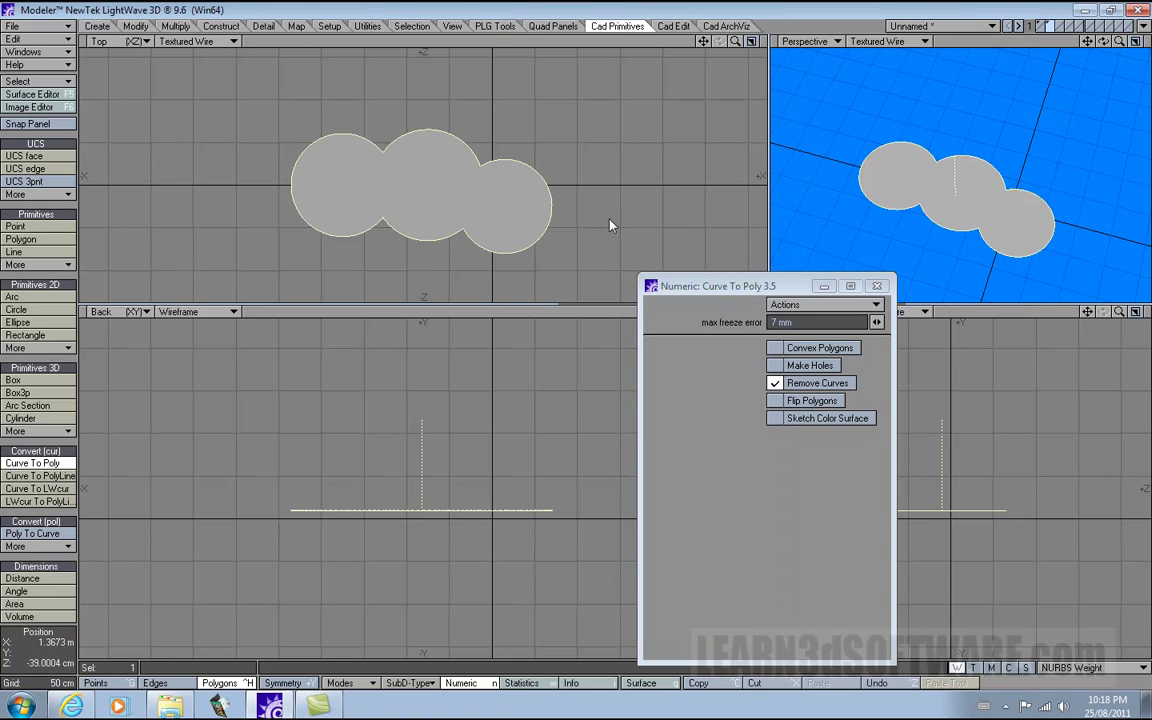
key(space)
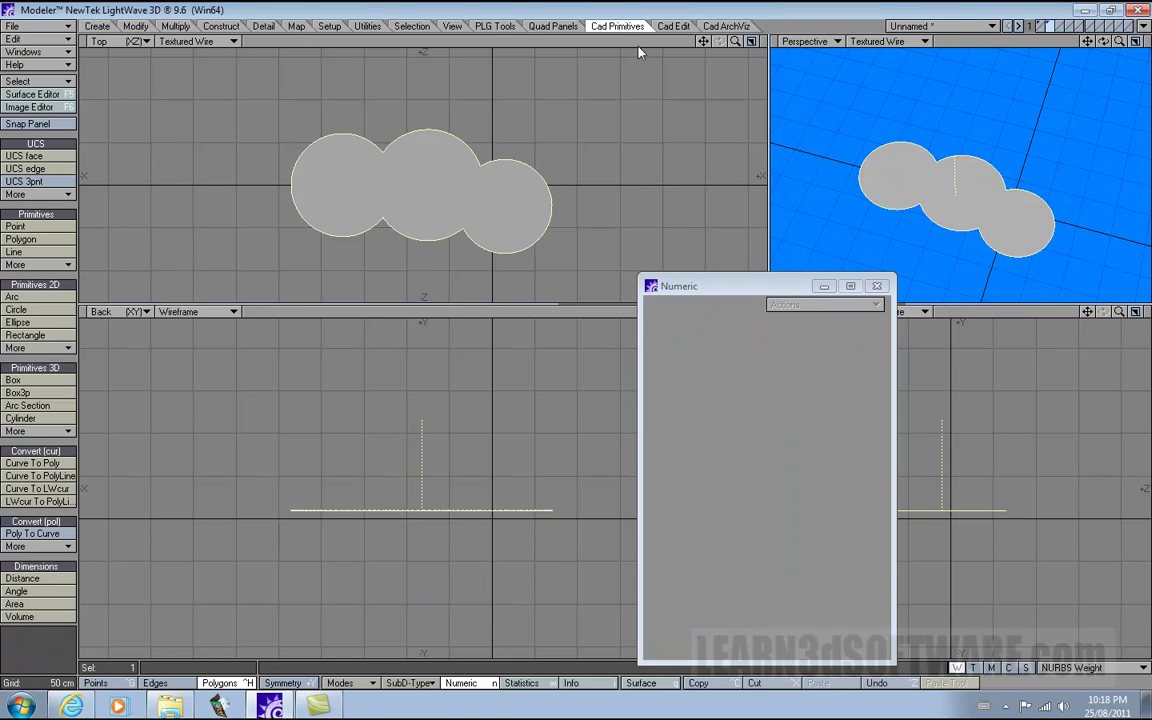
key(slash)
Thicken the three-circle polygon upward with Thickness 3.5, using single side and an offset of about 29 cm.
click(685, 29)
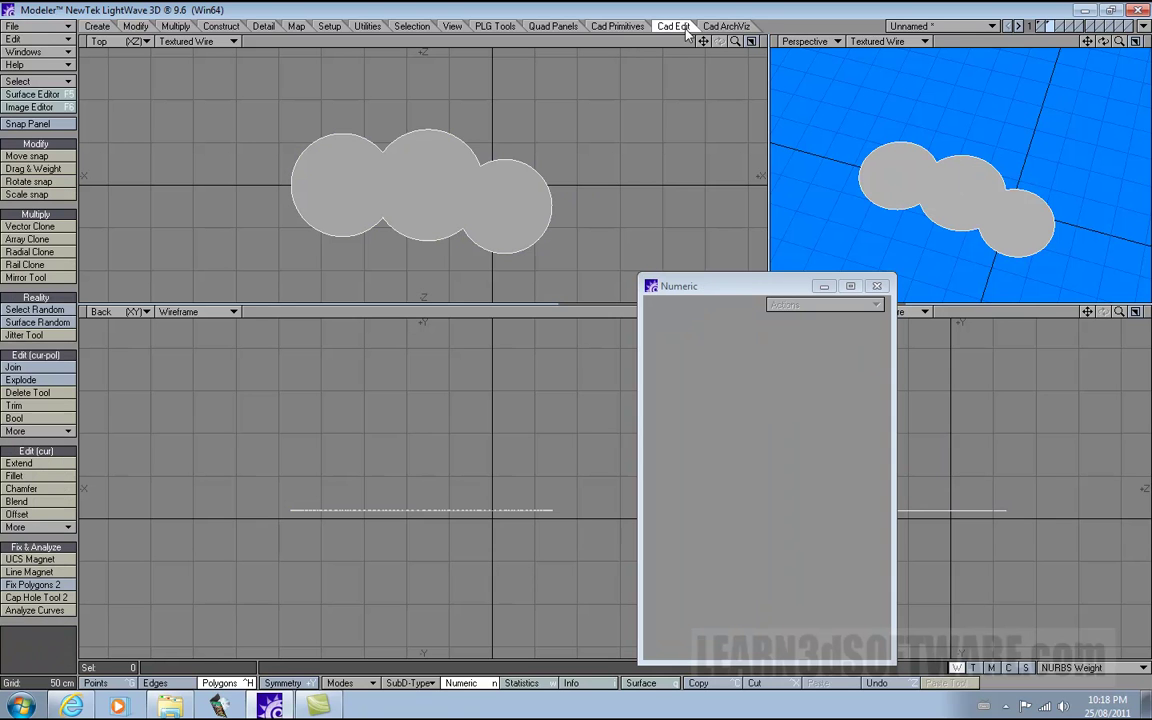
click(38, 431)
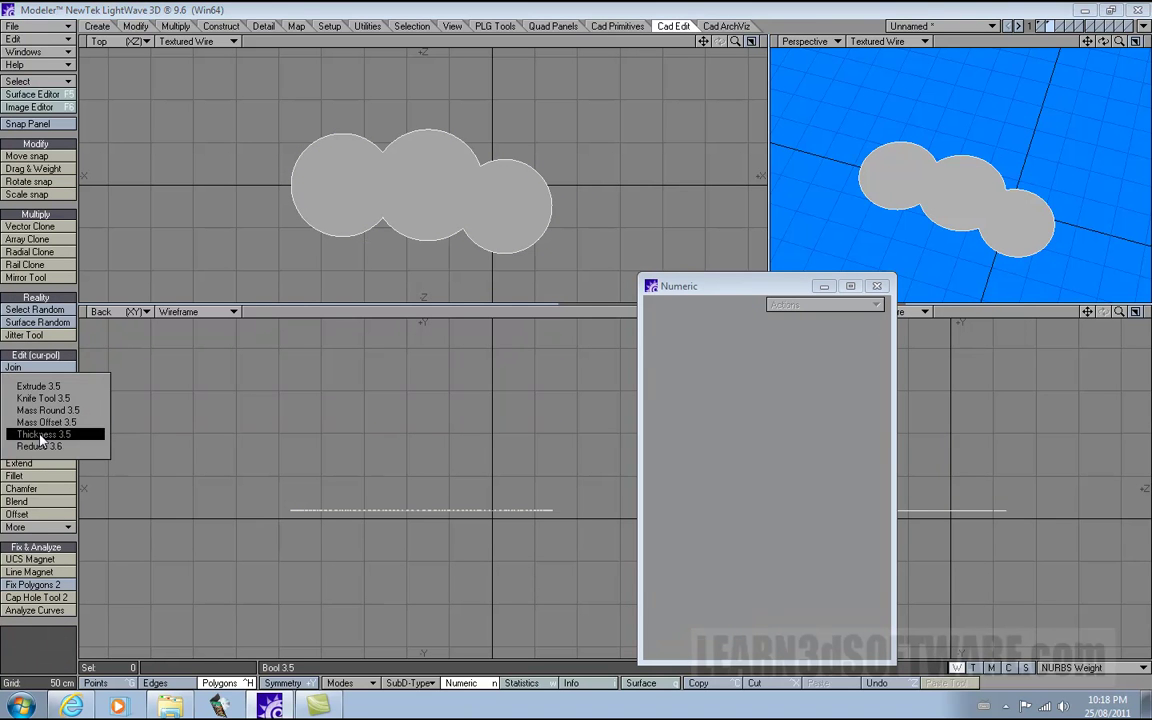
click(40, 435)
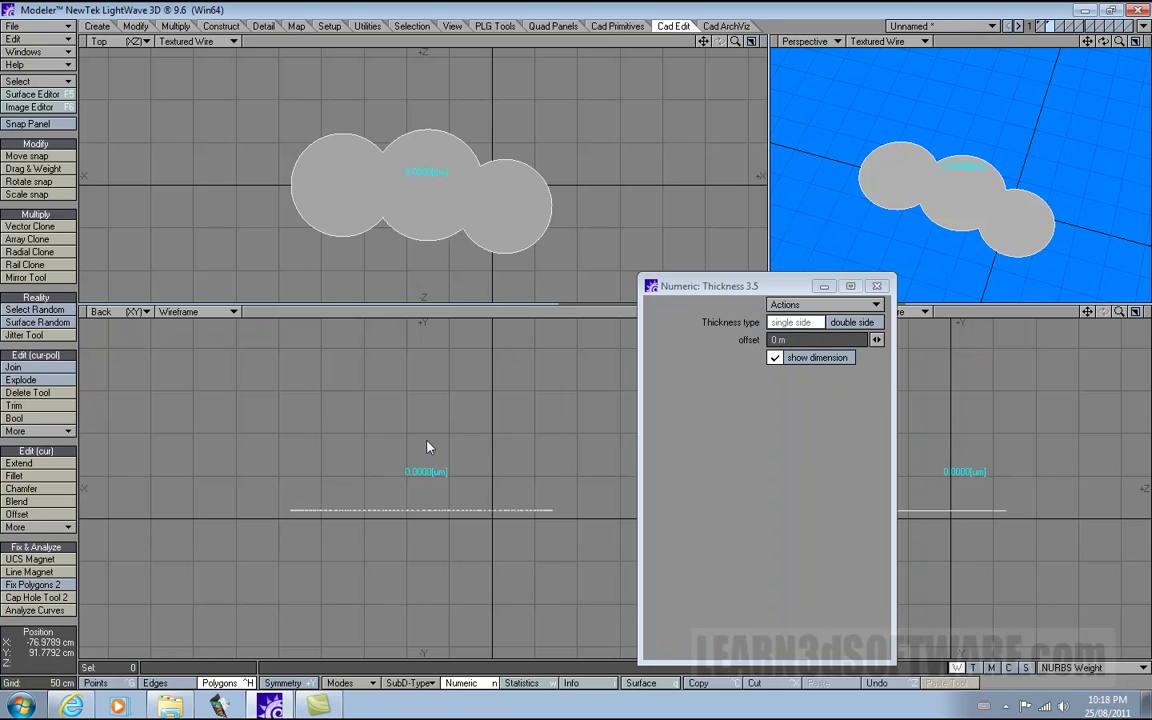
drag(429, 450, 452, 445)
drag(1105, 43, 1050, 66)
drag(1140, 60, 1087, 27)
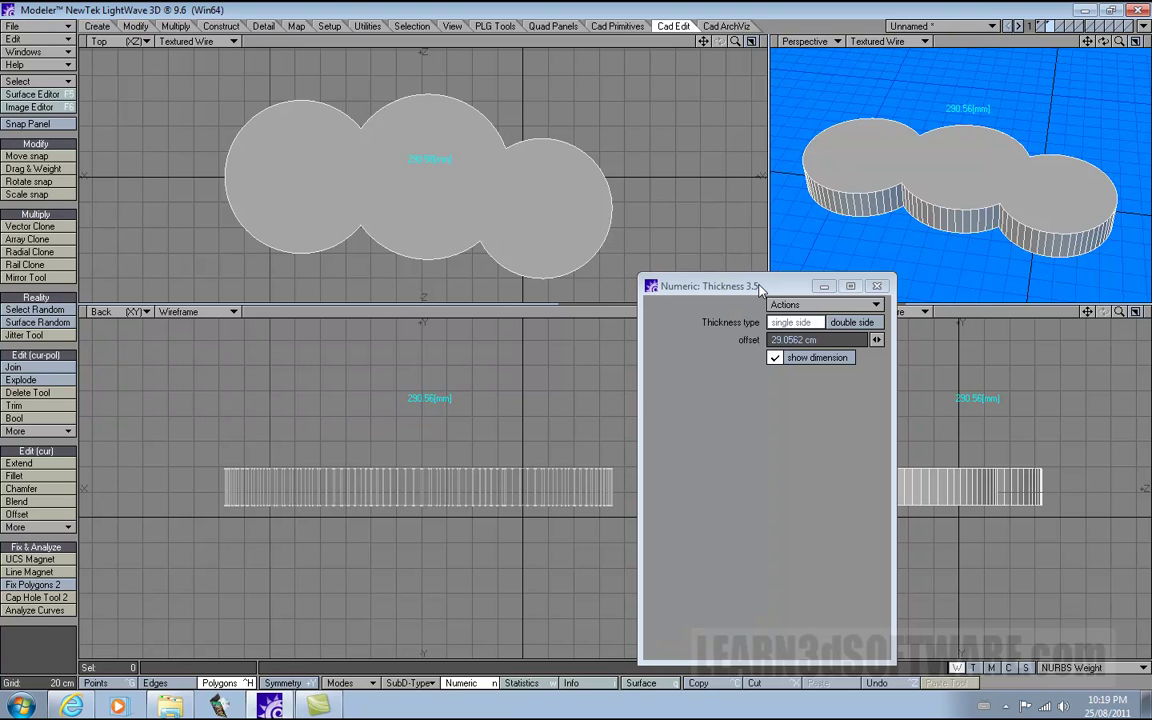
Undo the thickness, the polygon flip and the Curve To Poly conversion to bring back the merged circle curves.
click(499, 216)
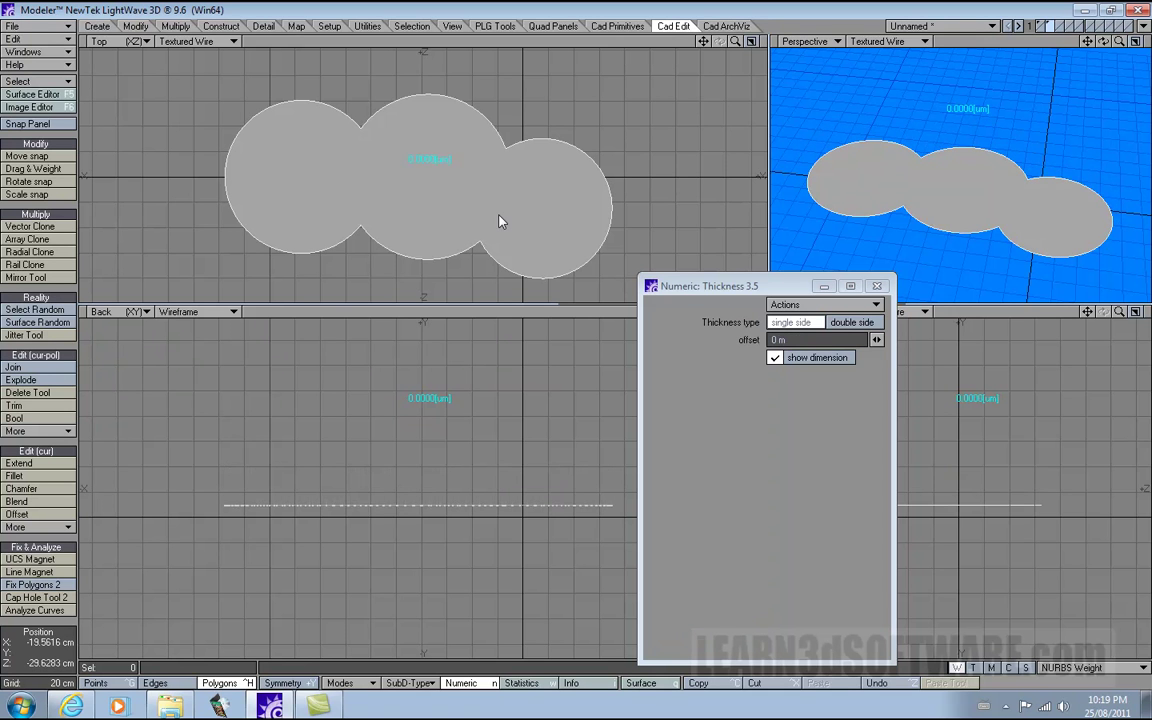
click(502, 222)
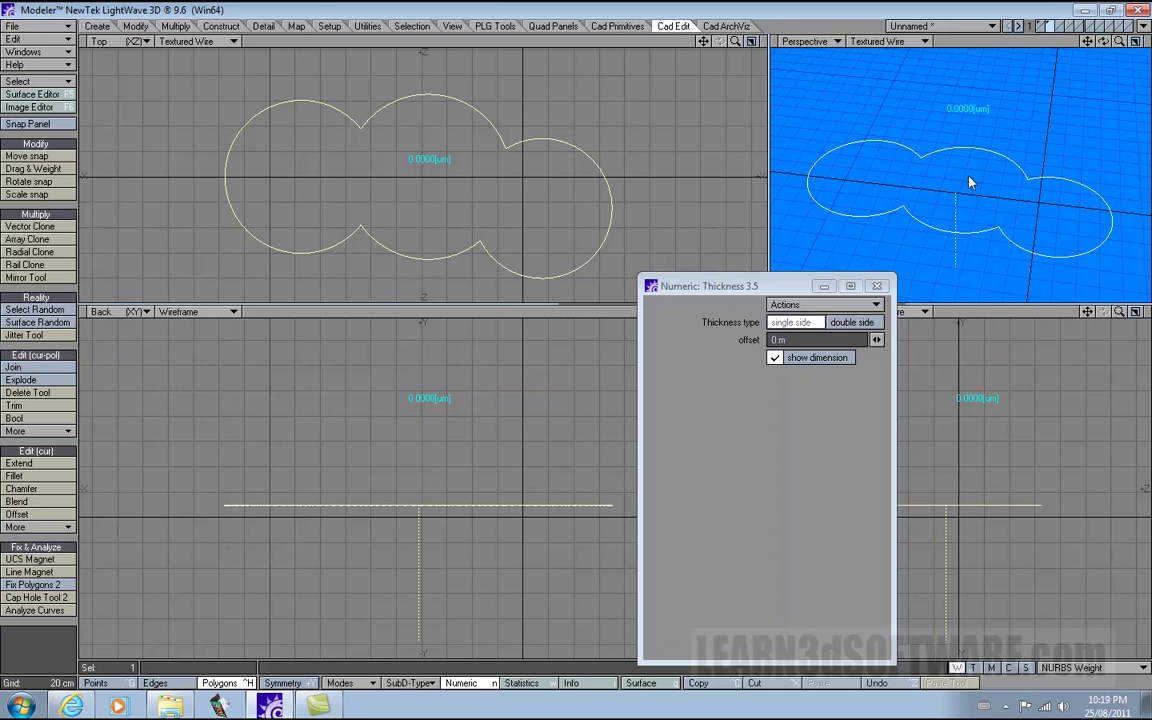
drag(1104, 41, 1104, 5)
drag(1070, 60, 1097, 55)
key(ctrl+z)
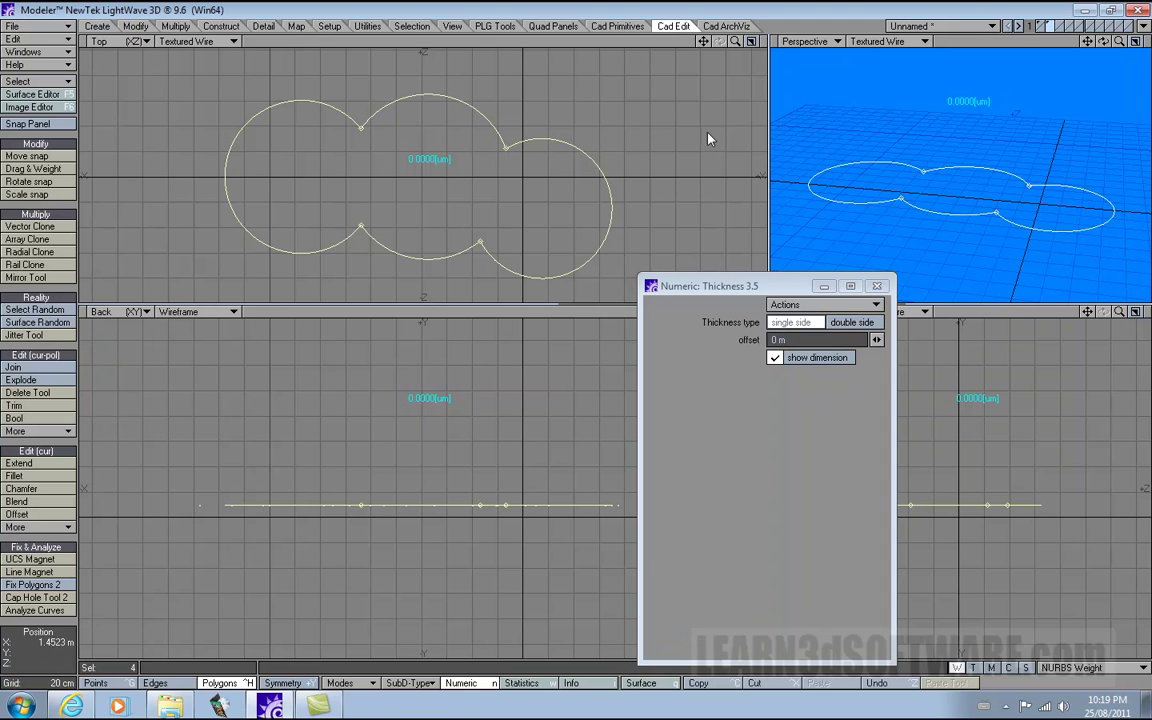
Draw a subtracting rectangle about 45 by 40 cm with Rectangle 3.5 inside the middle circle of the outline.
drag(703, 42, 693, 47)
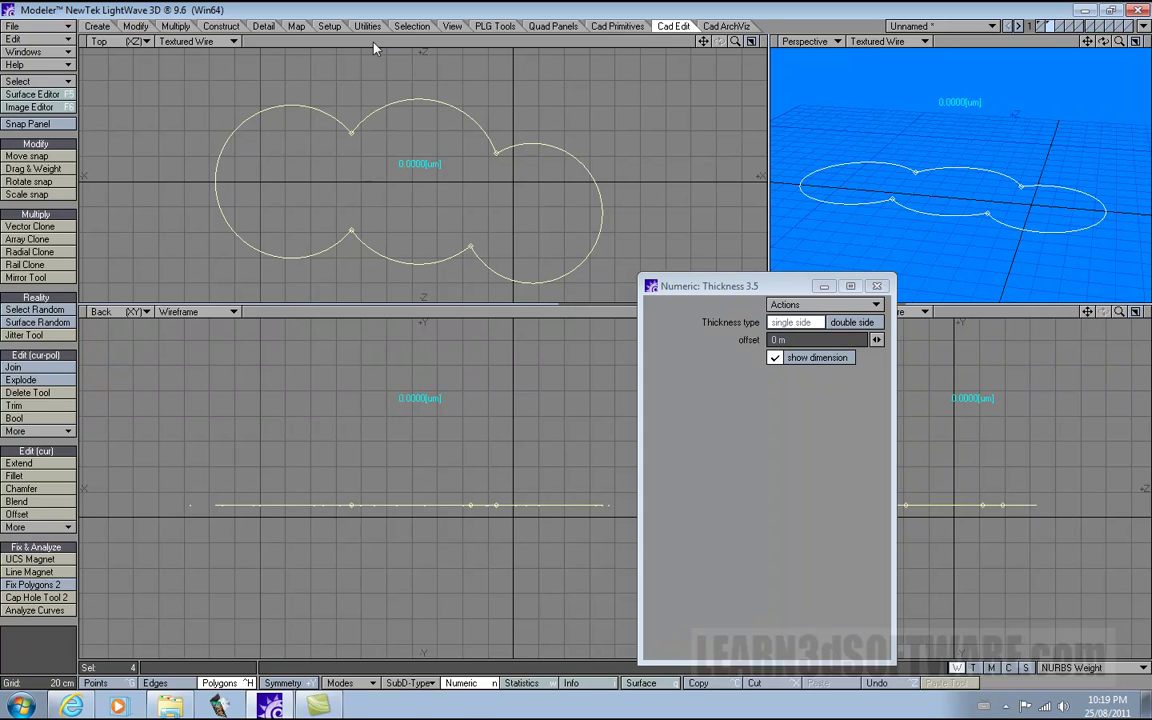
click(626, 28)
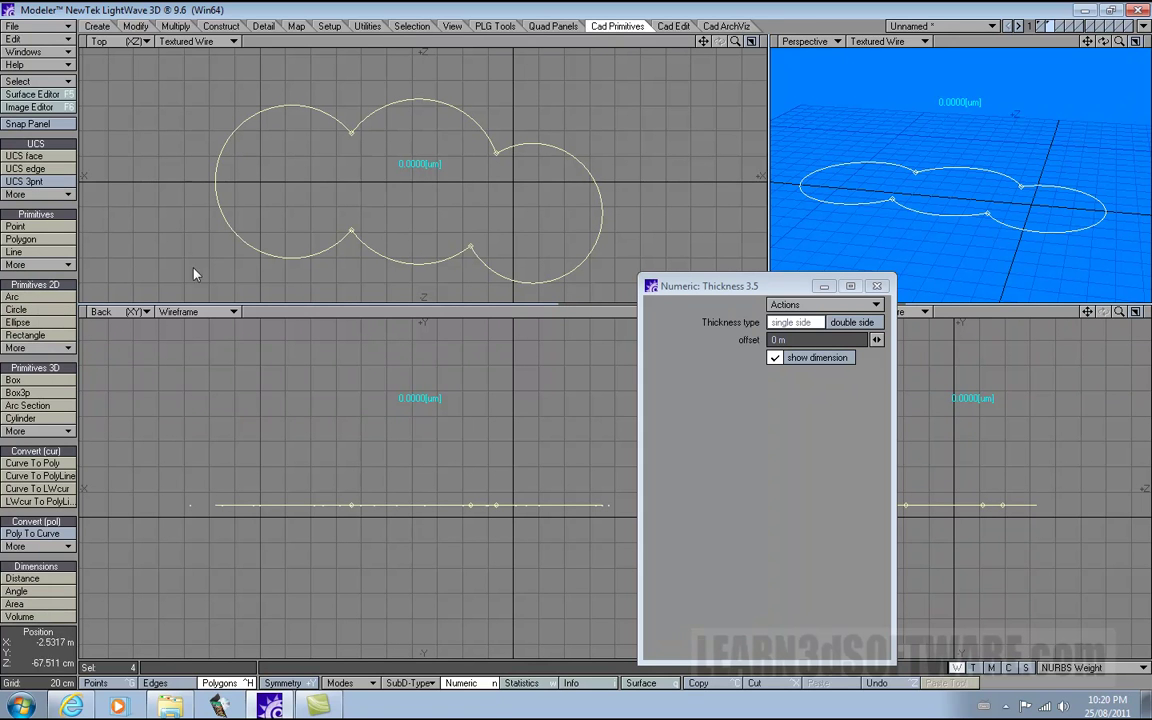
click(38, 335)
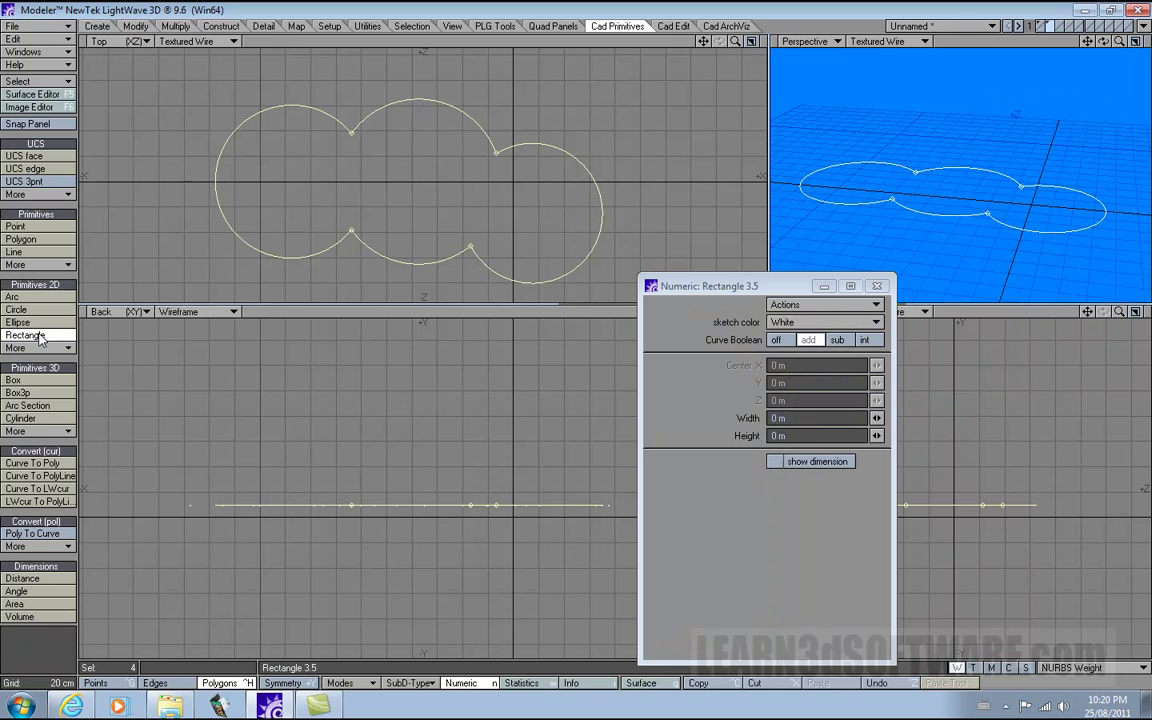
click(838, 341)
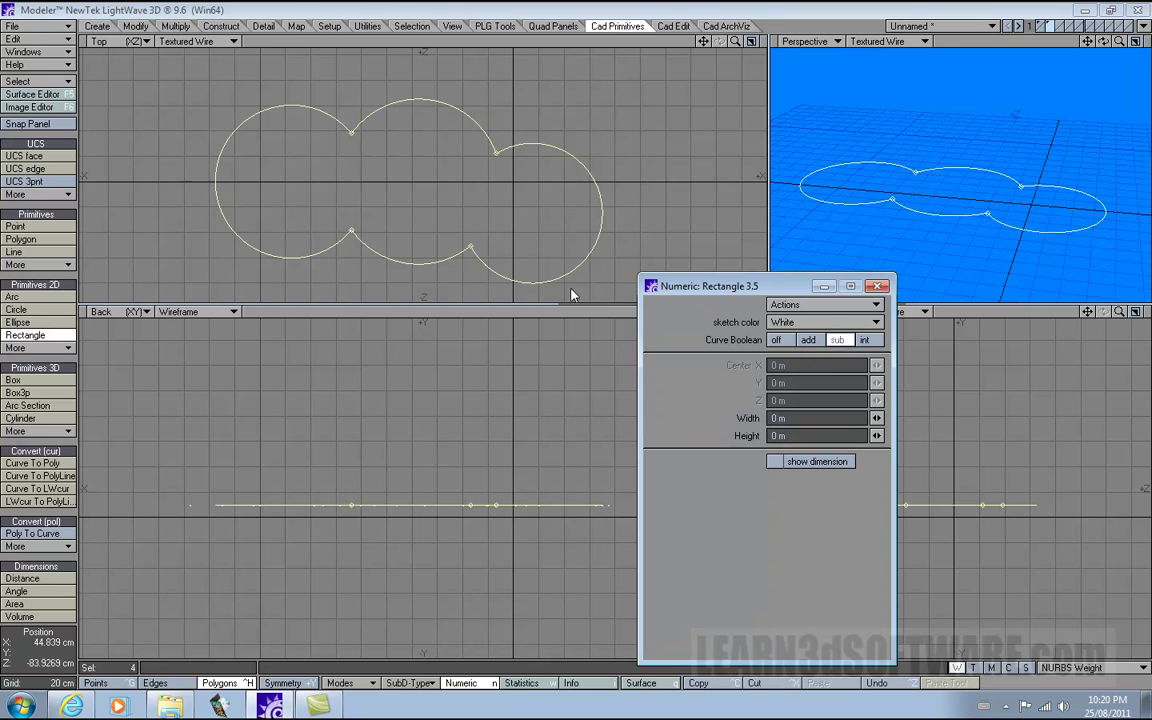
drag(399, 163, 455, 214)
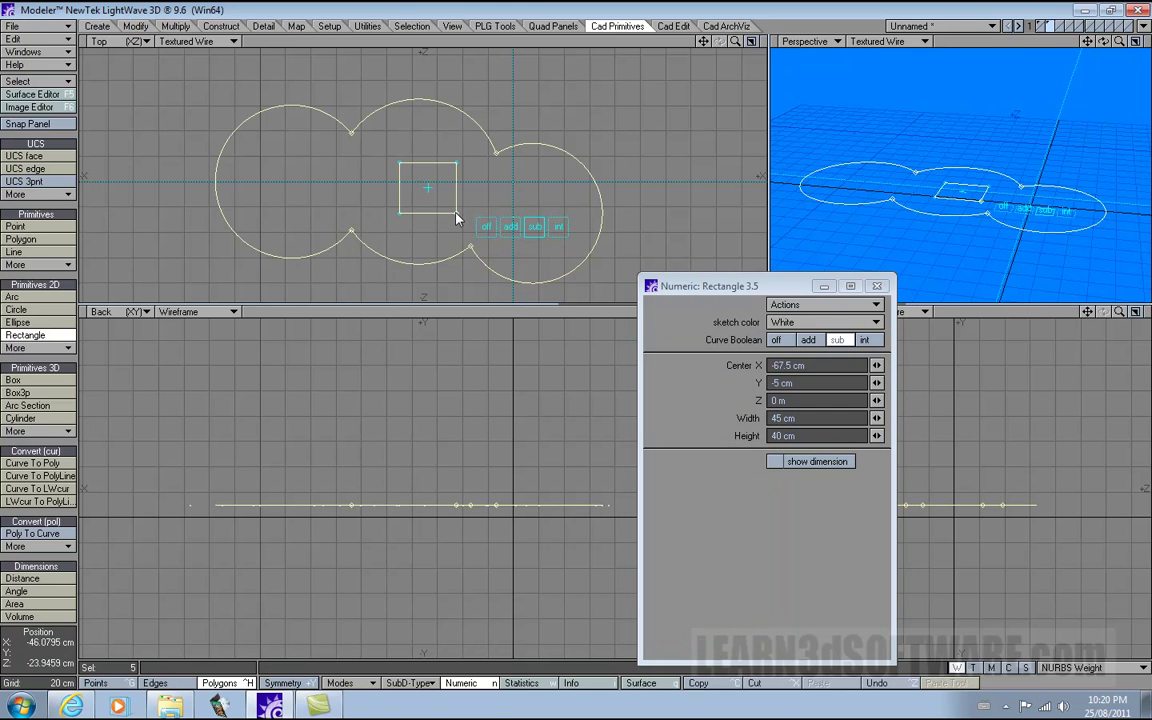
right_click(650, 175)
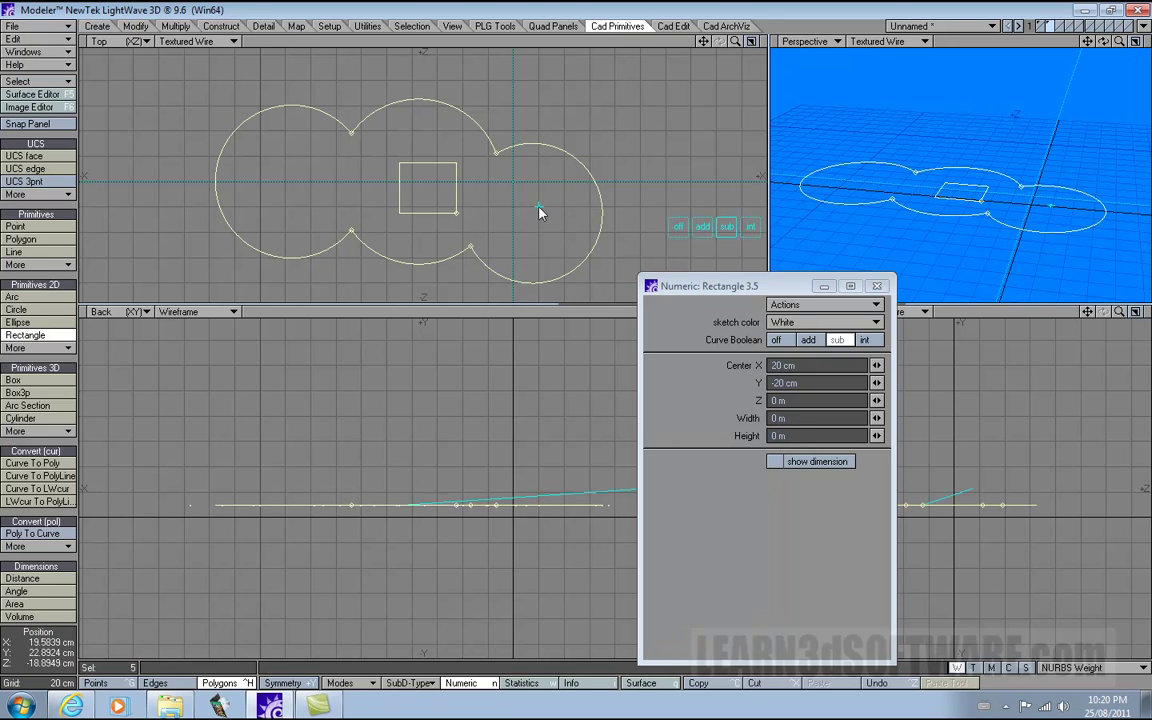
Subtract rectangular notches from the outline: about 70 by 15 cm at the right circle, 15 cm by 1.1 m and 25 by 35 cm at the left circle.
drag(540, 211, 627, 233)
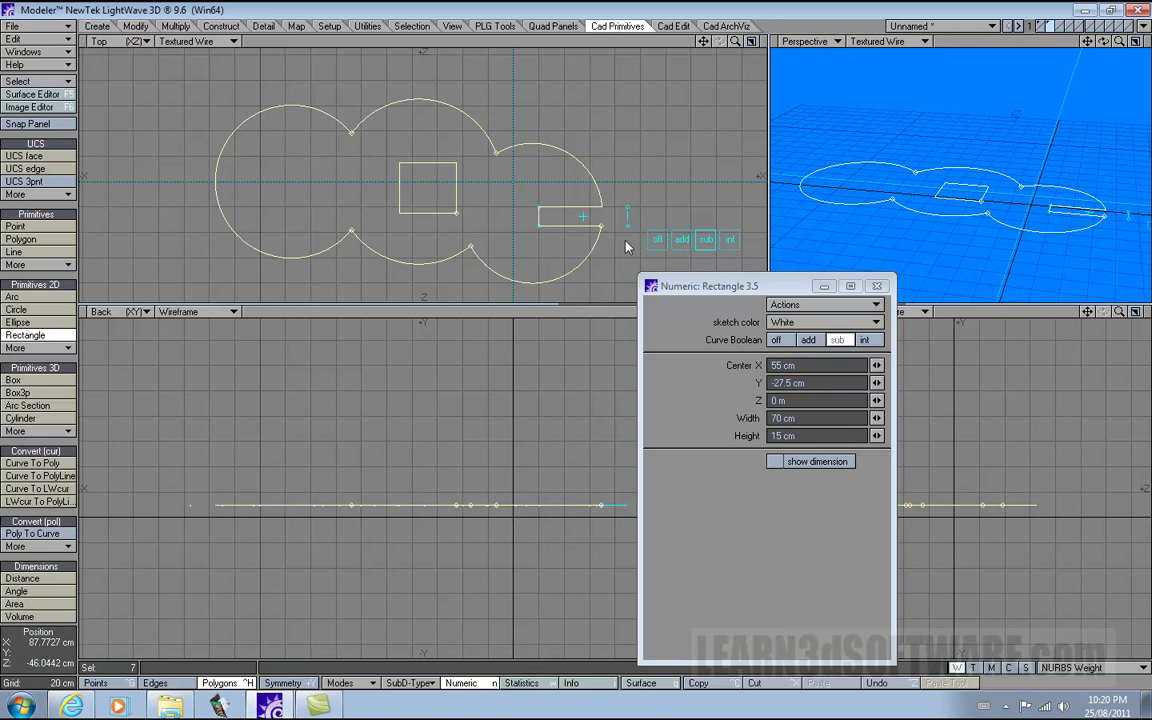
right_click(652, 168)
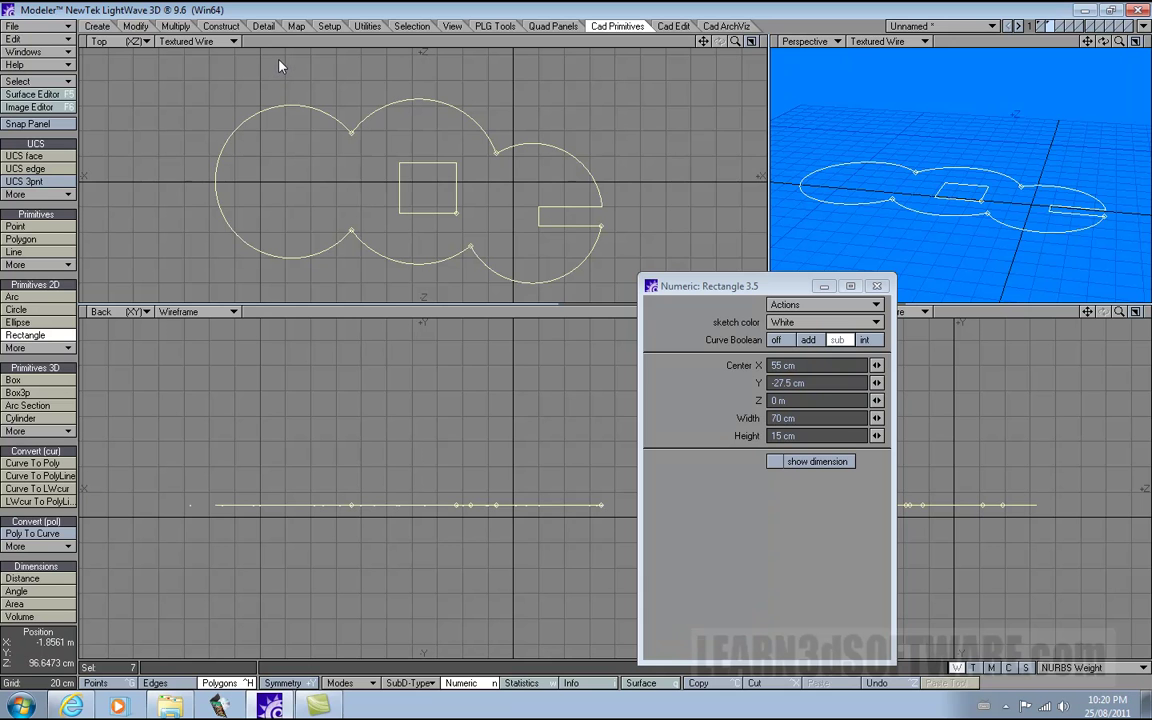
drag(279, 104, 300, 206)
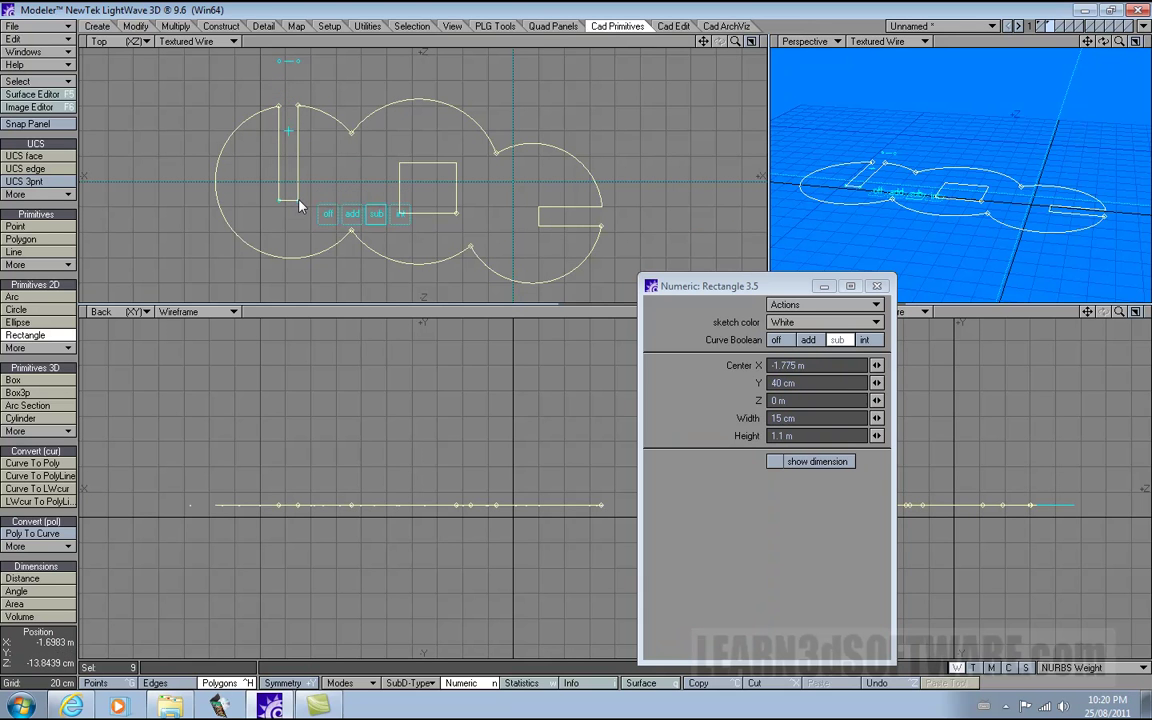
key(Return)
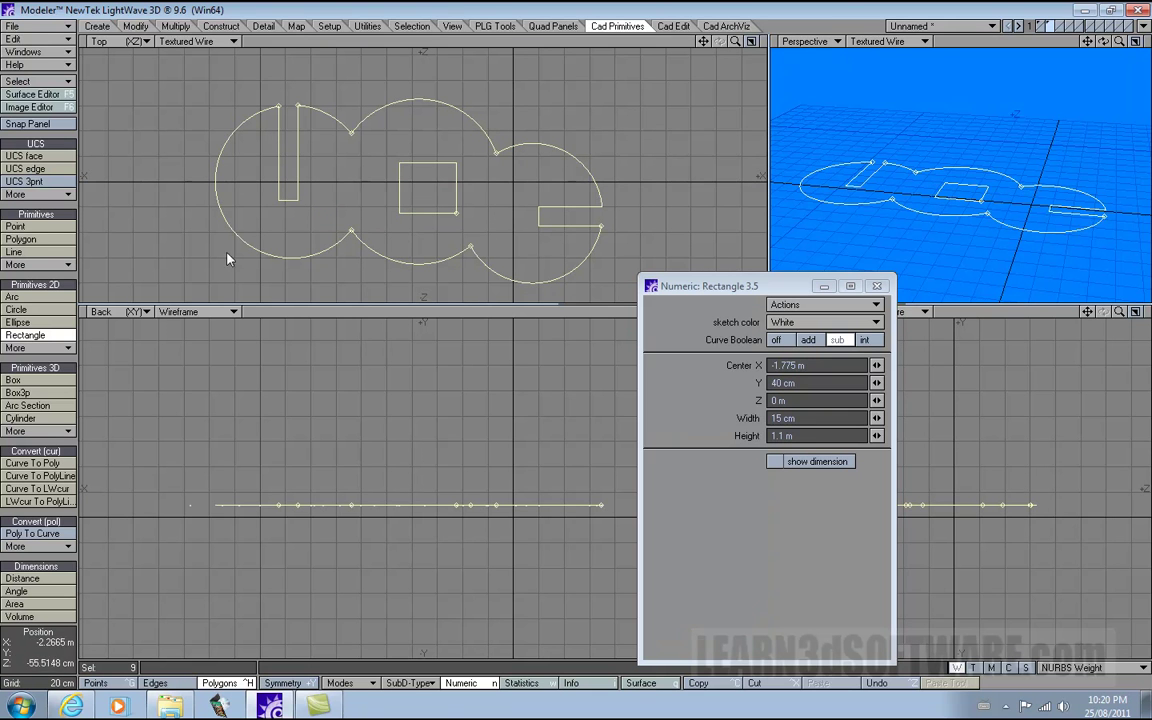
drag(232, 277, 260, 247)
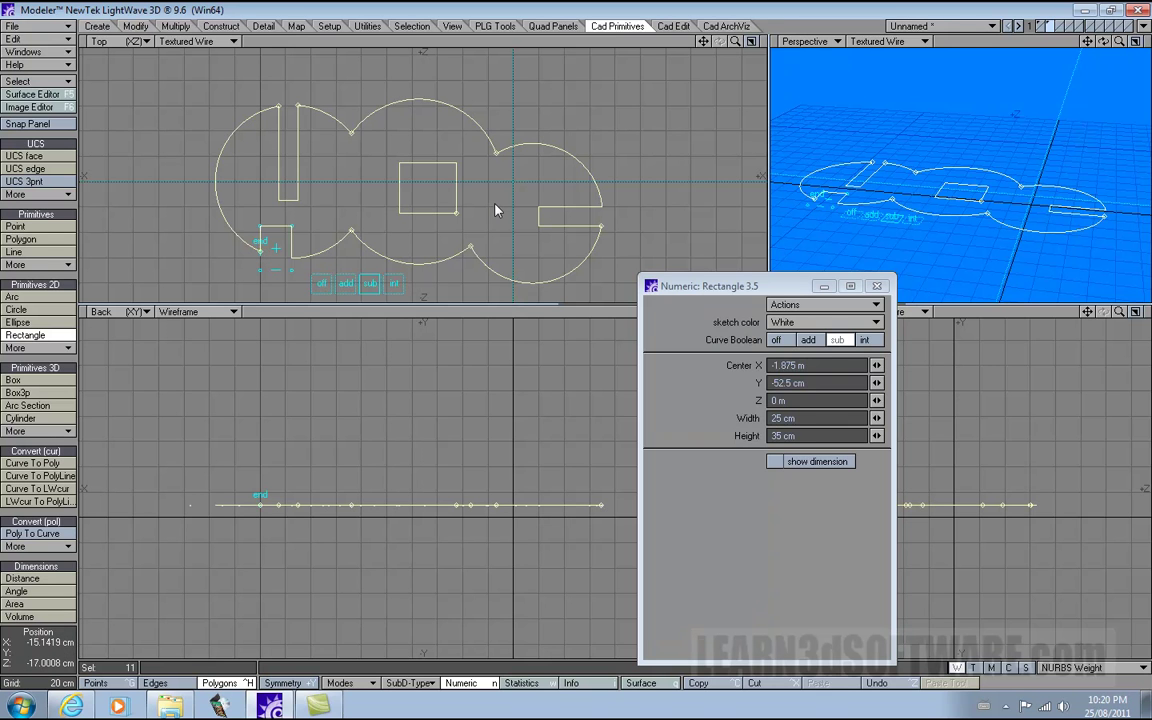
key(space)
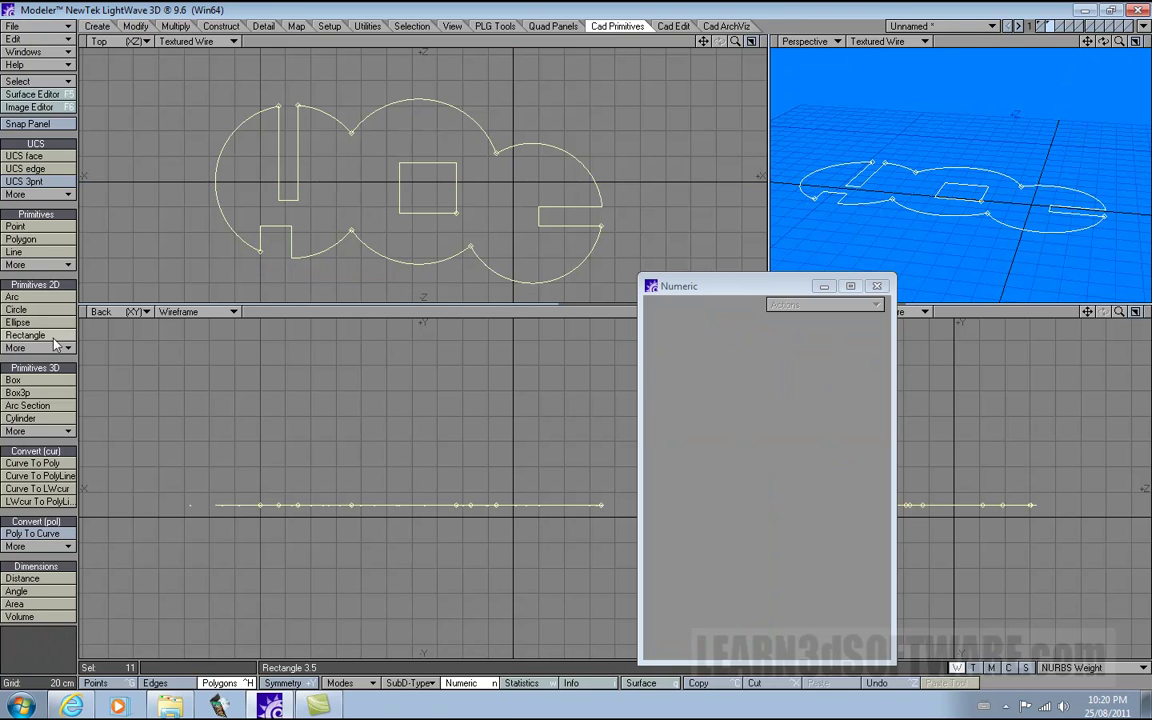
Subtract two circles of about 11 cm radius from the right circle, one above and one below the slot level.
click(40, 311)
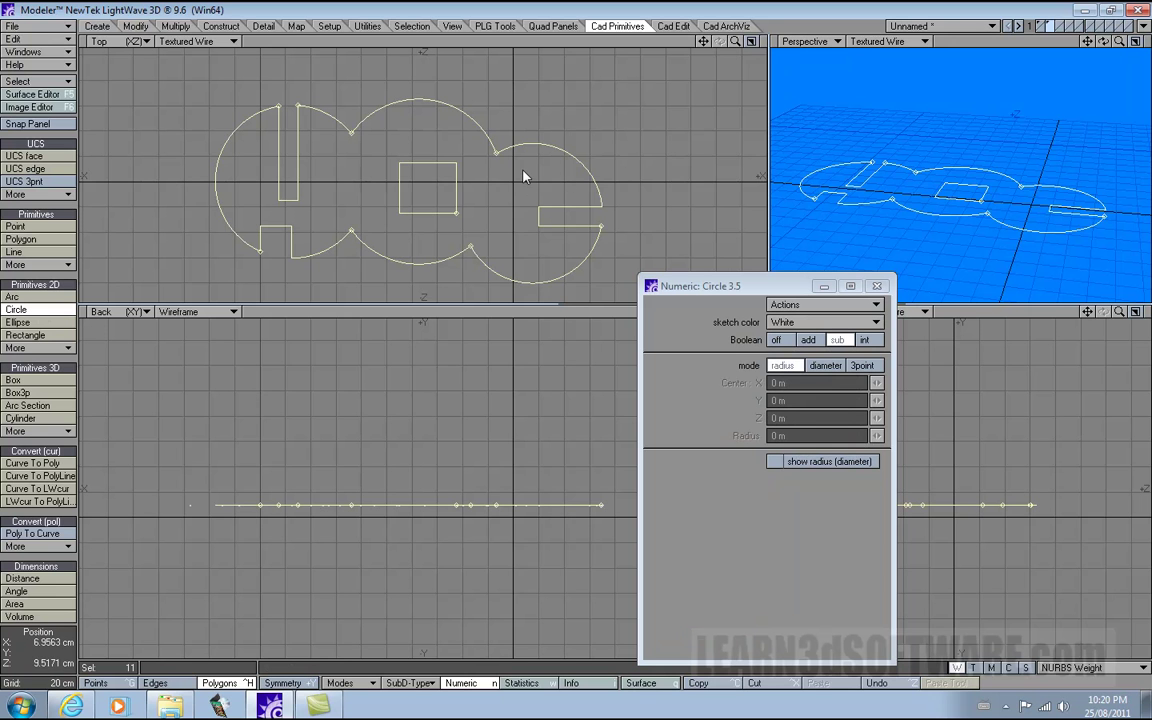
drag(520, 170, 528, 178)
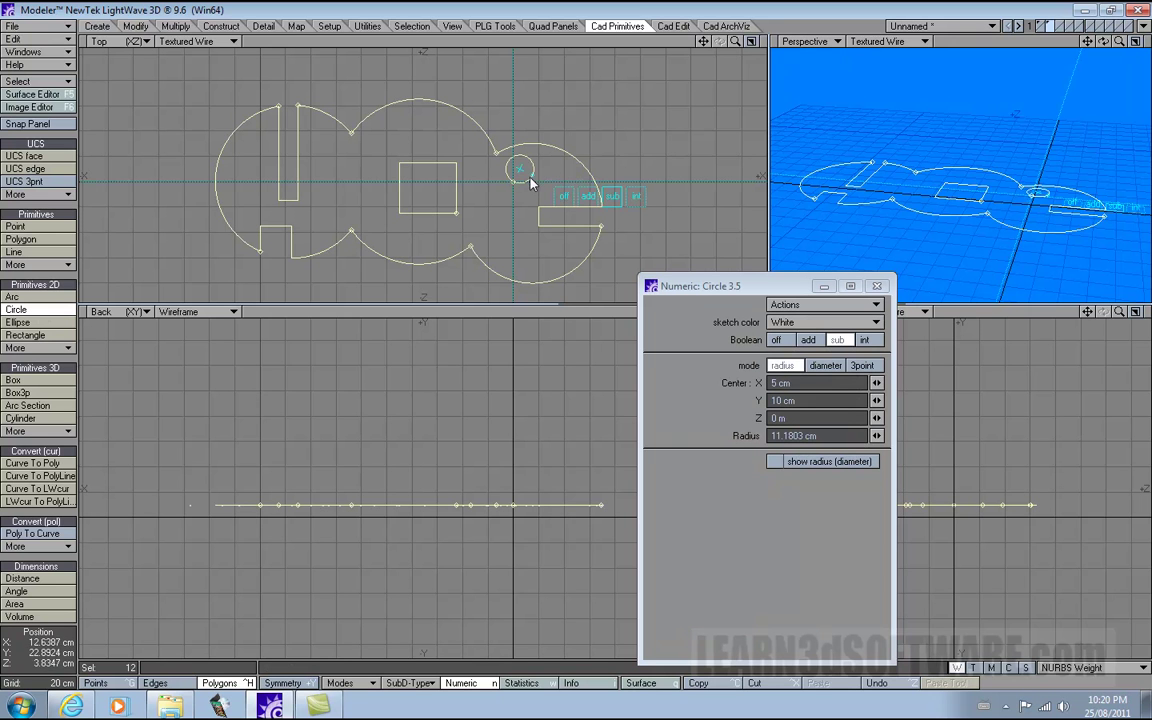
click(518, 246)
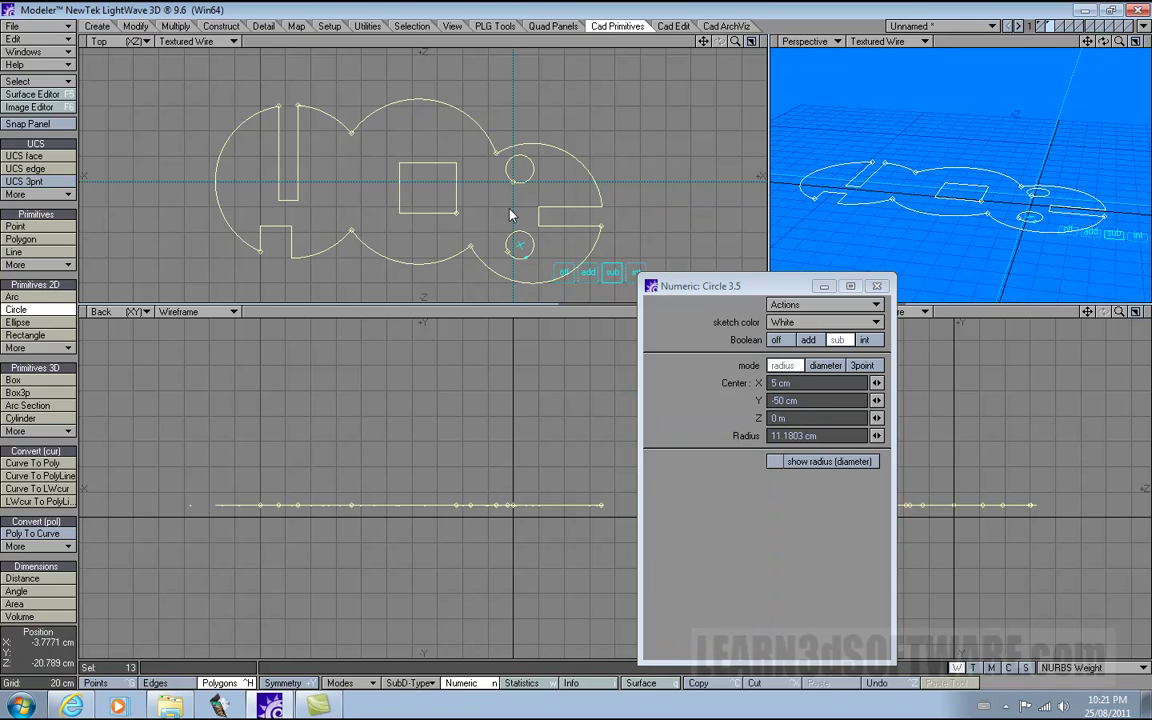
key(space)
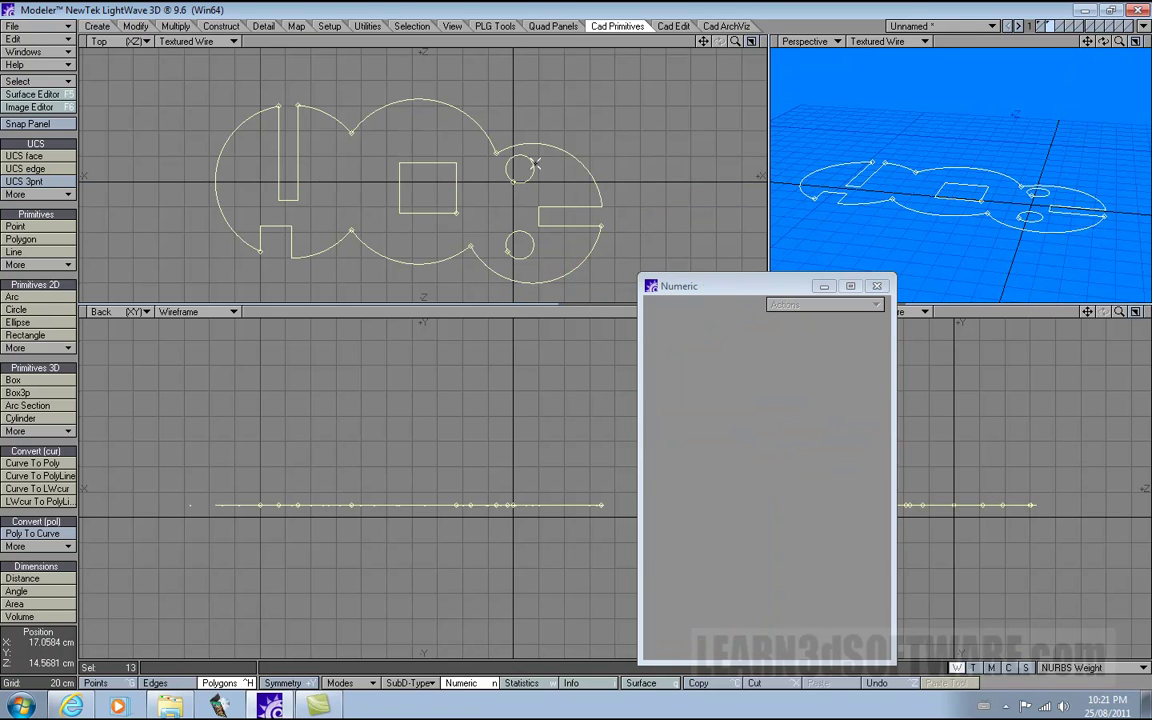
Convert the notched outline and inner curves to polygons with Curve To Poly, removing the curves, and flip them to face upward.
click(553, 26)
click(605, 27)
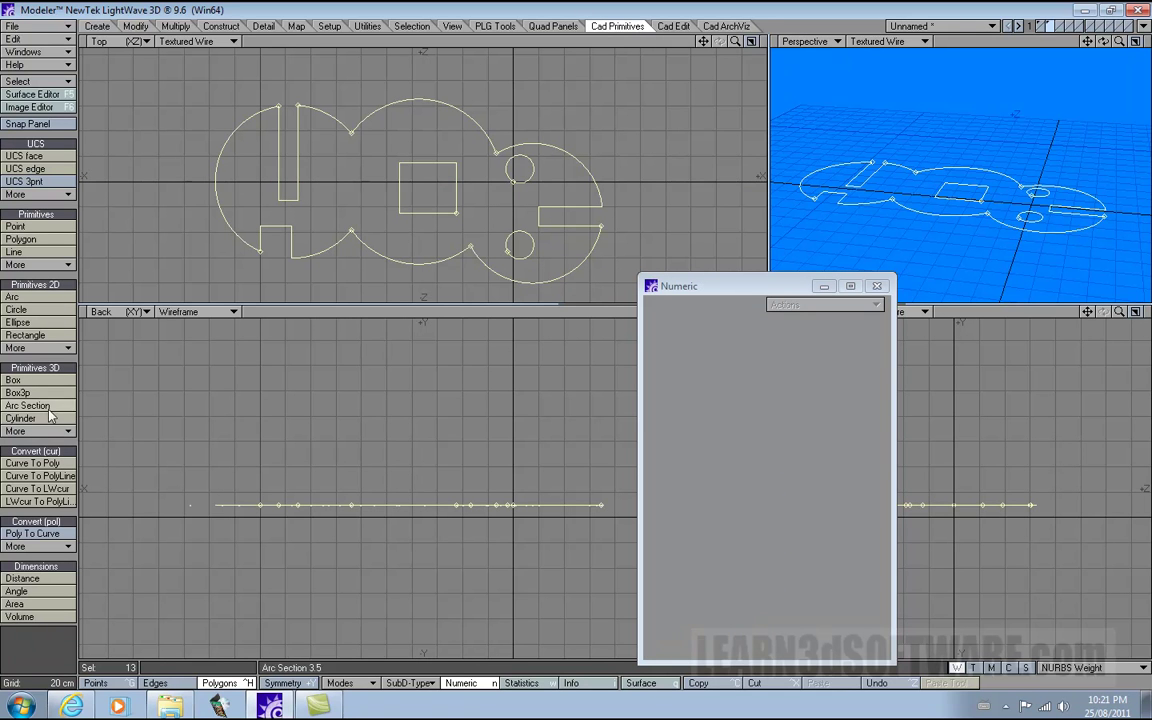
click(48, 464)
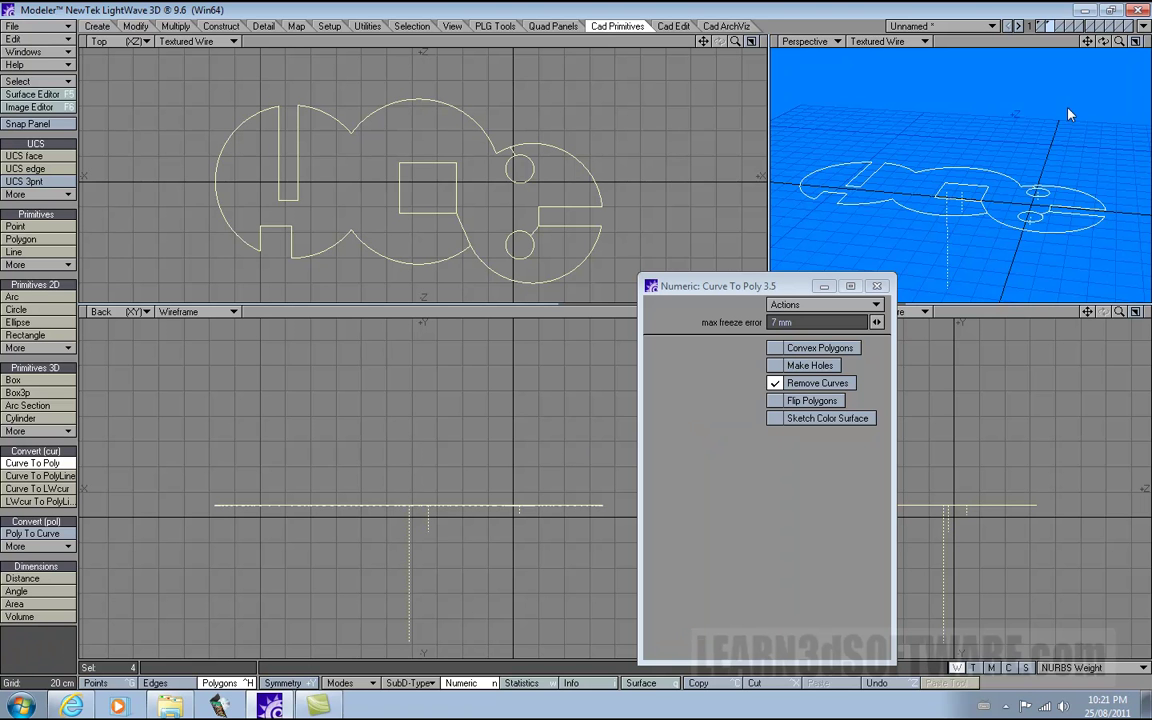
mouse_move(1103, 42)
mouse_down()
mouse_move(1135, 40)
mouse_move(1105, 30)
mouse_move(1095, 85)
mouse_move(1104, 42)
mouse_up()
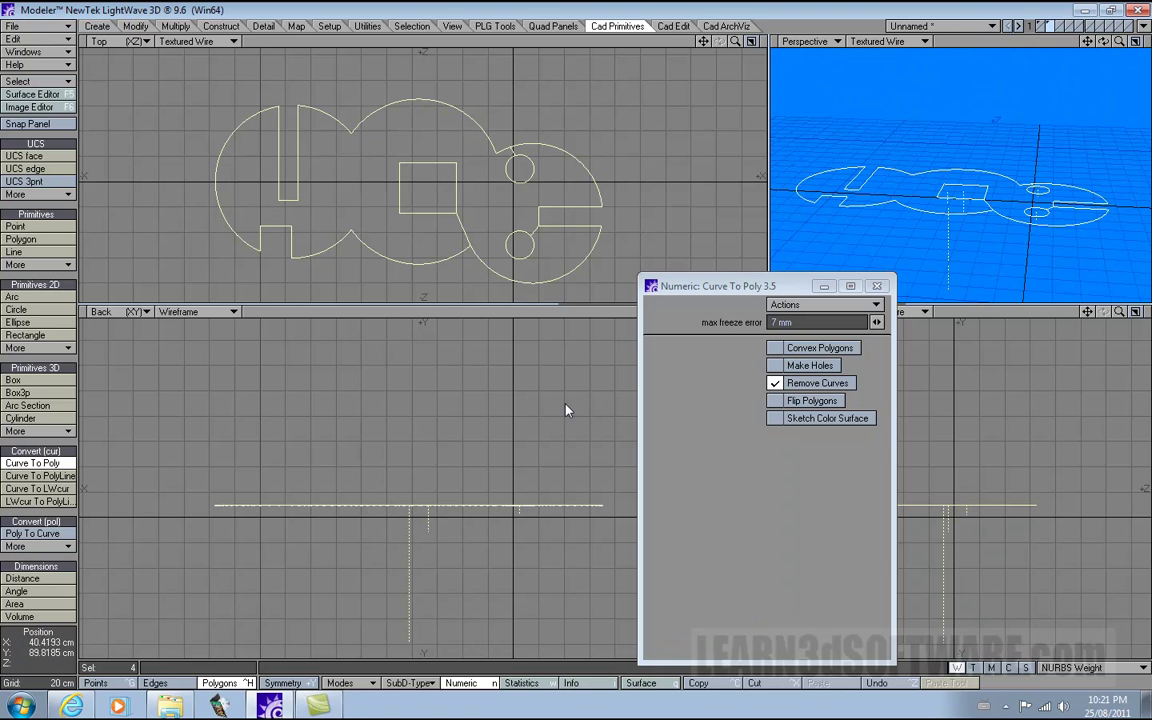
key(f)
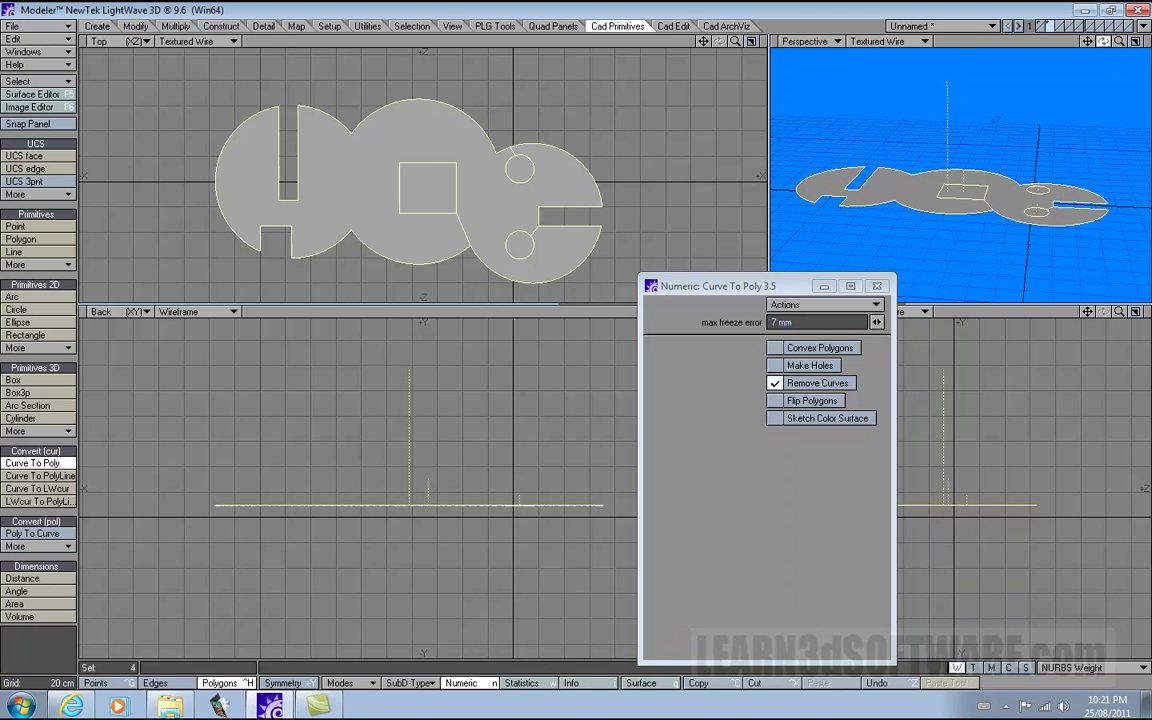
drag(1104, 42, 1149, 41)
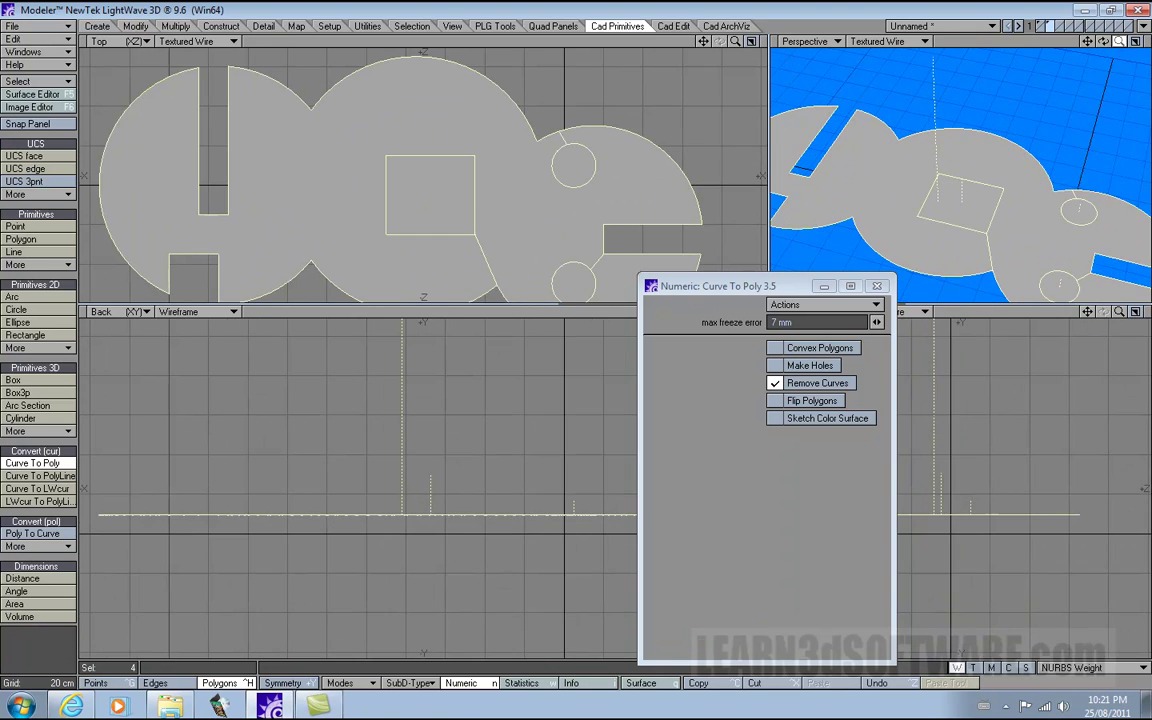
key(space)
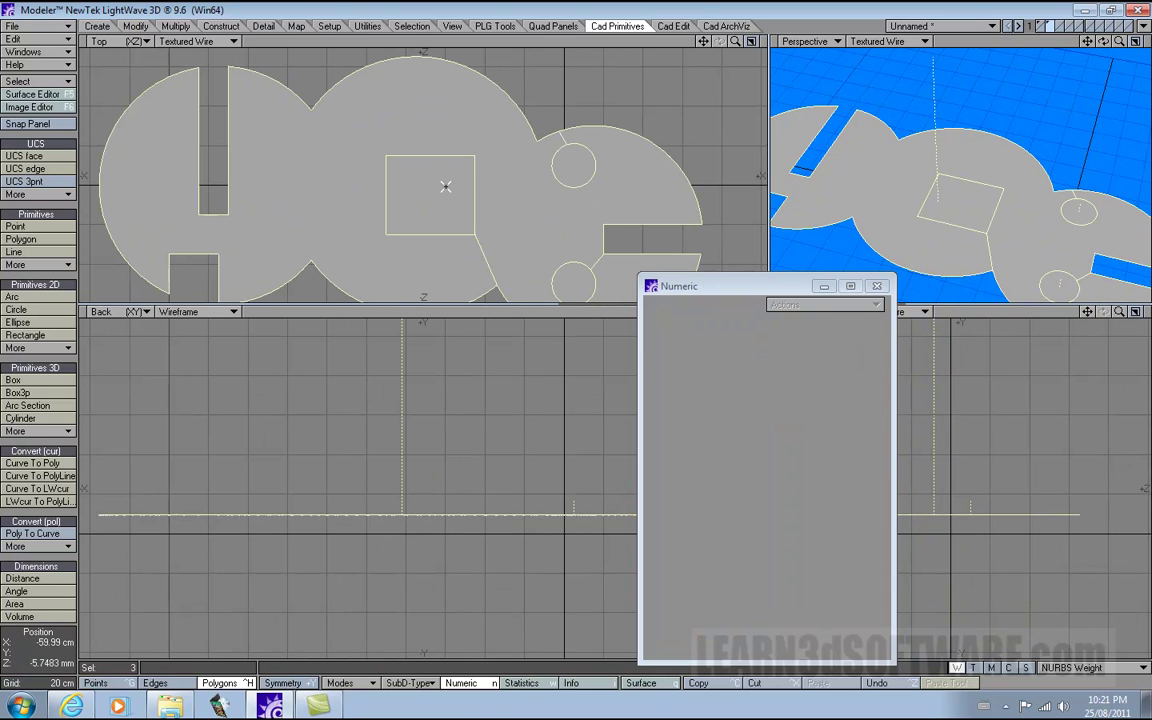
Delete the square polygon and the two small circle polygons to open holes in the shape.
click(446, 184)
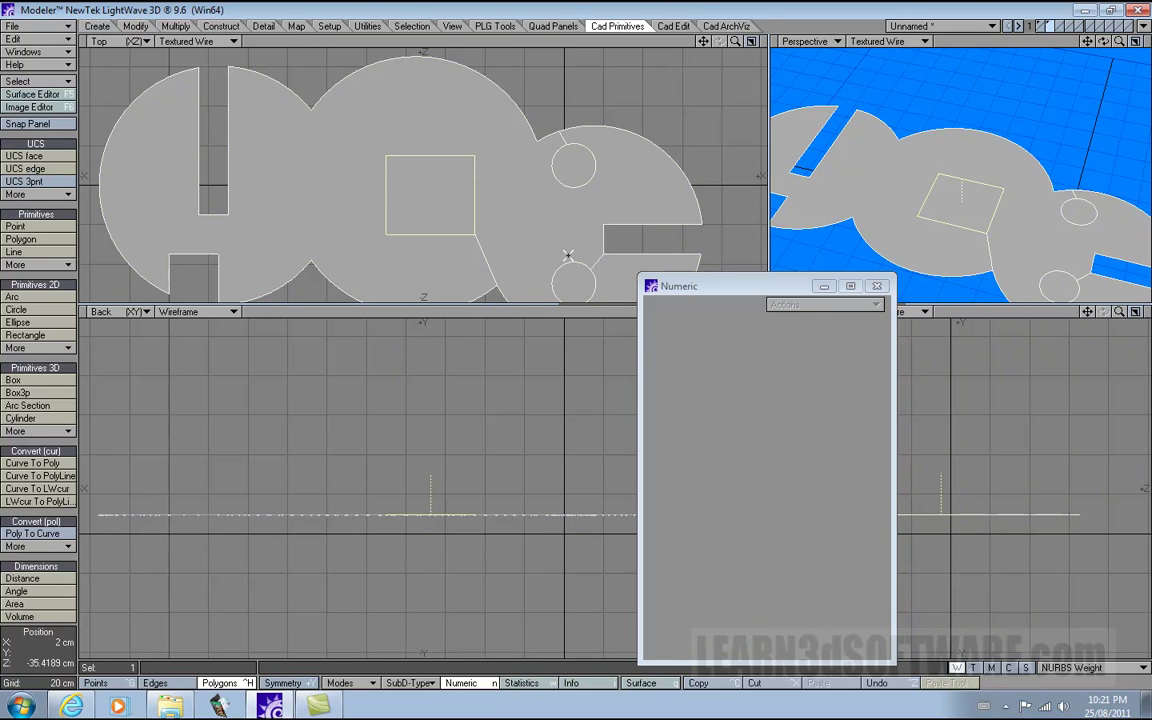
key(Delete)
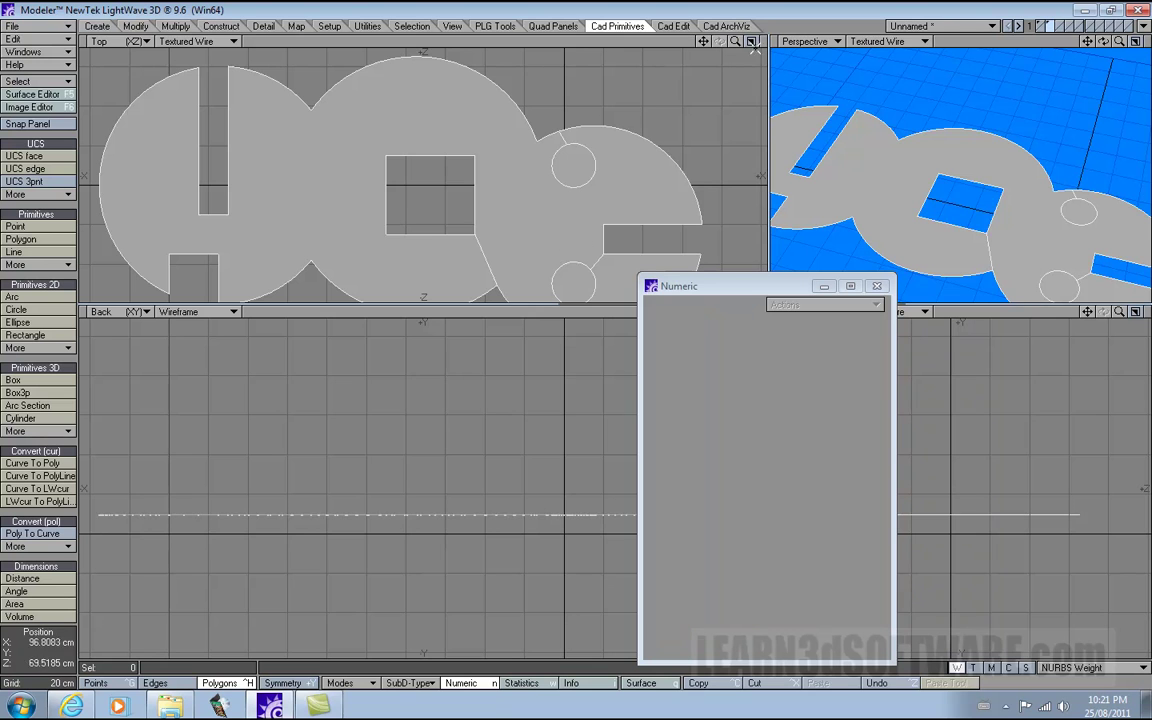
drag(704, 41, 682, 1)
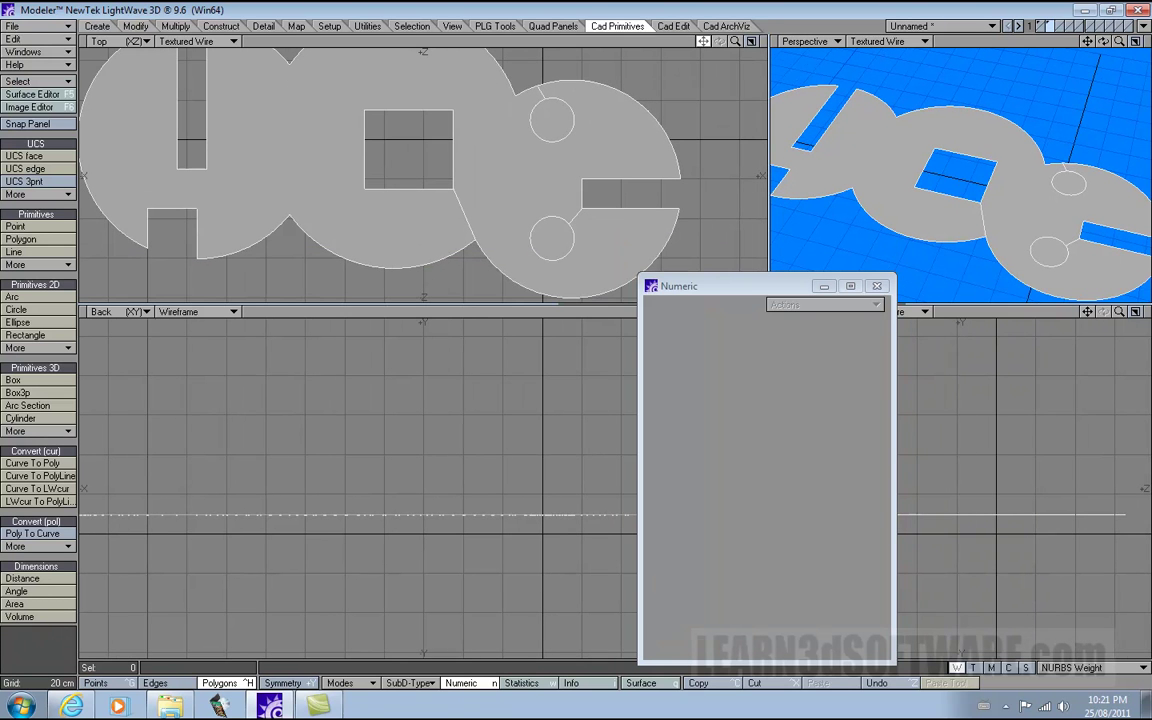
click(558, 121)
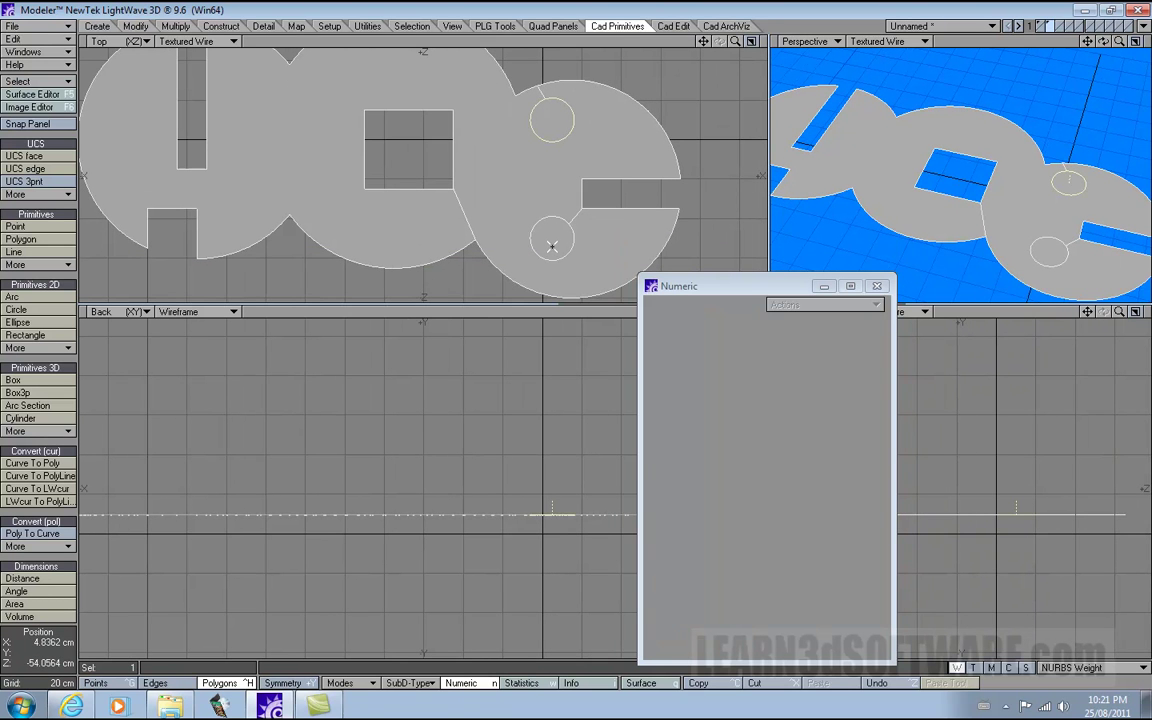
key(Delete)
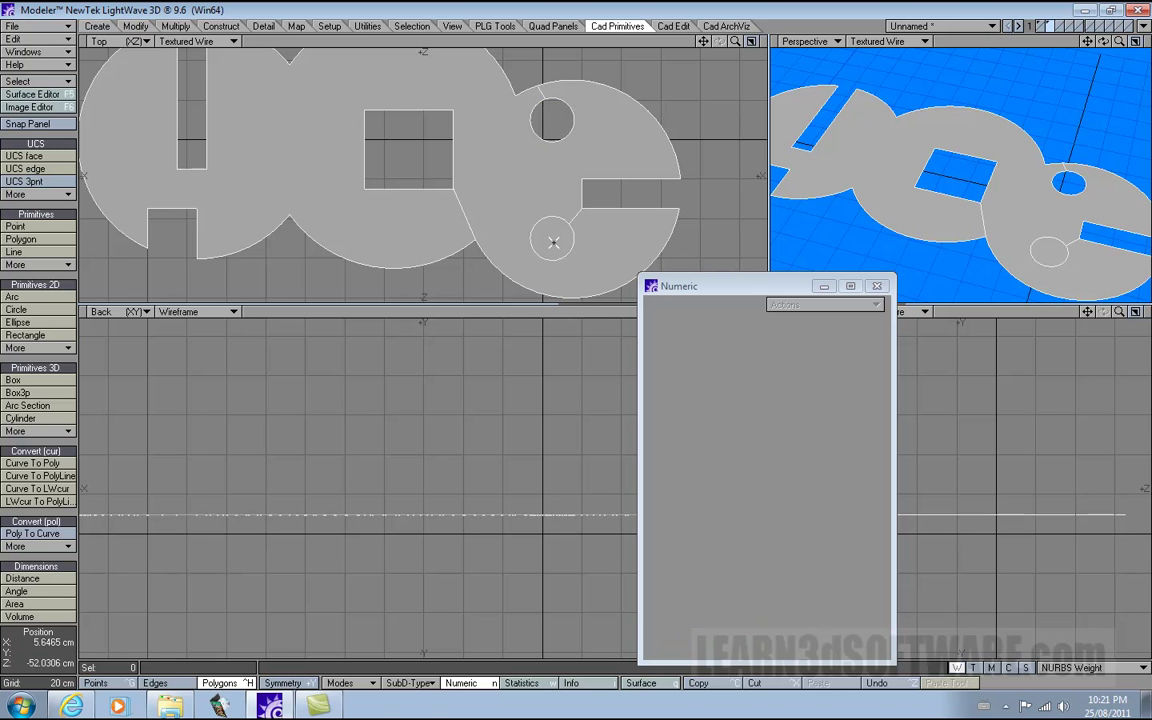
click(553, 241)
key(Delete)
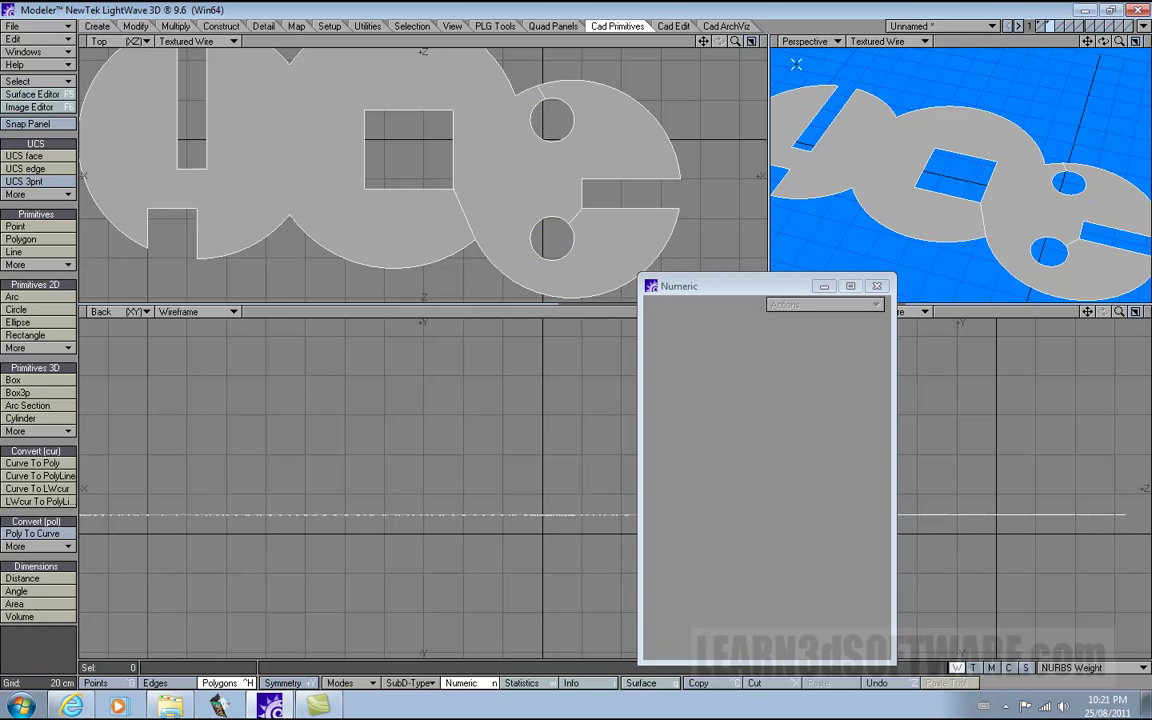
Close the Numeric window and resize the viewports to make the Top and Perspective views taller.
key(a)
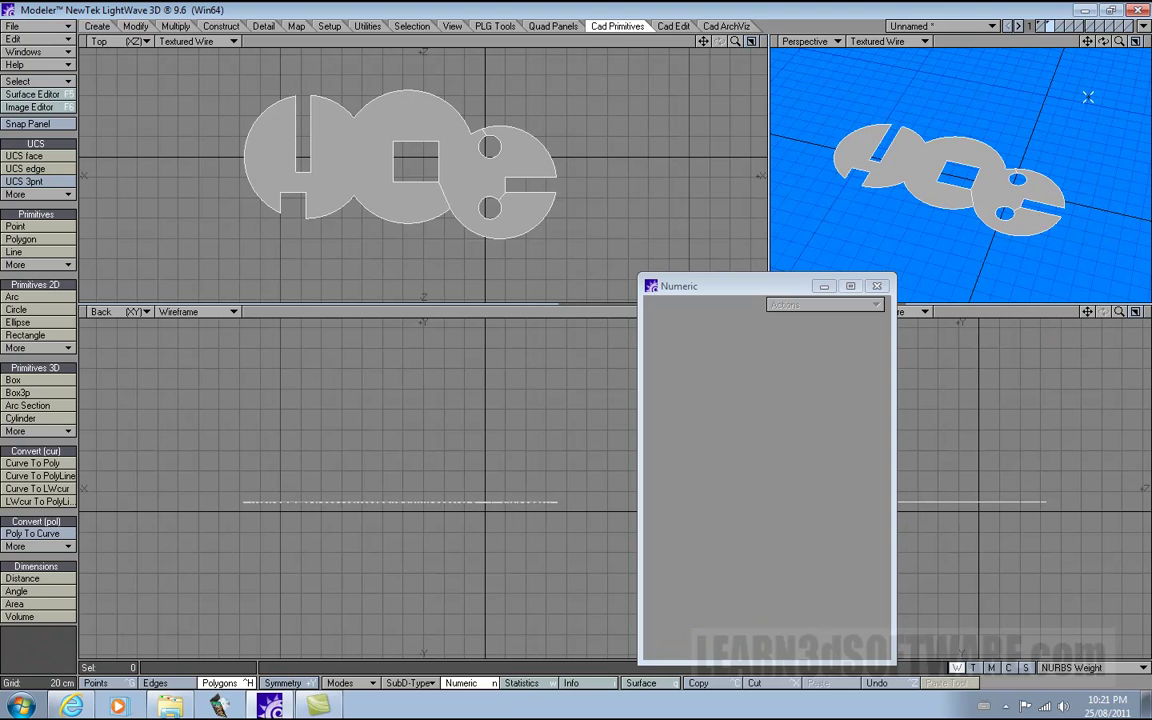
mouse_move(1118, 42)
mouse_down()
mouse_move(1146, 42)
mouse_move(1103, 25)
mouse_move(1105, 43)
mouse_up()
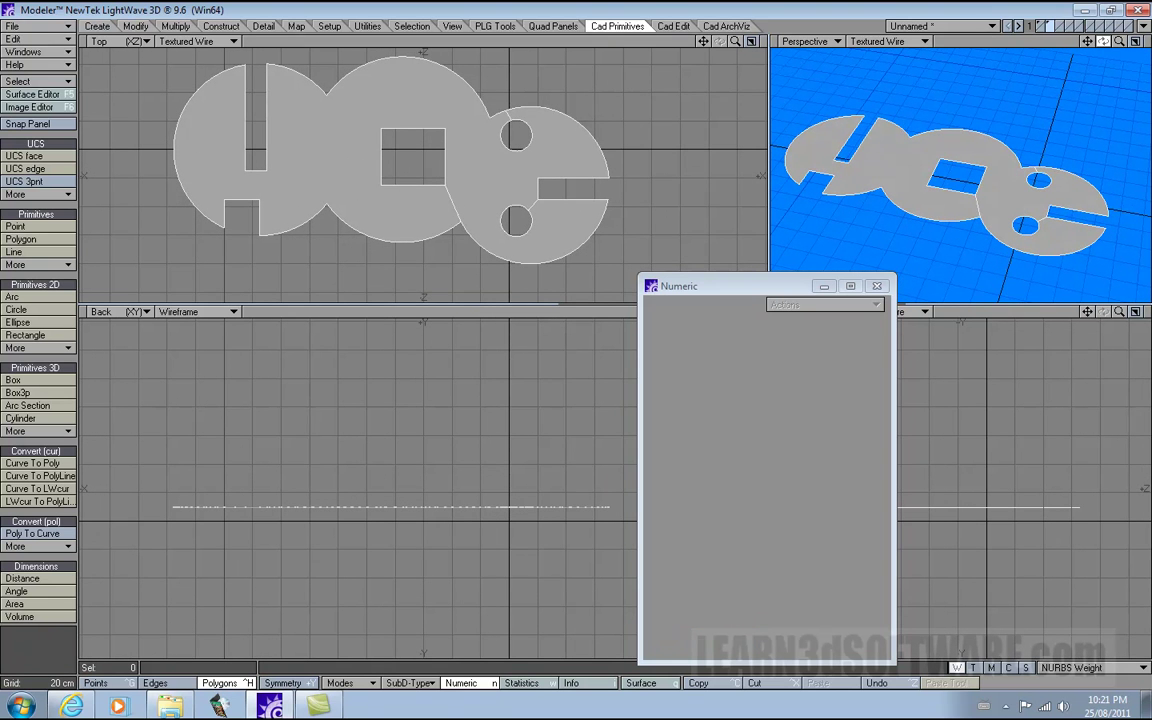
click(877, 286)
drag(770, 312, 704, 409)
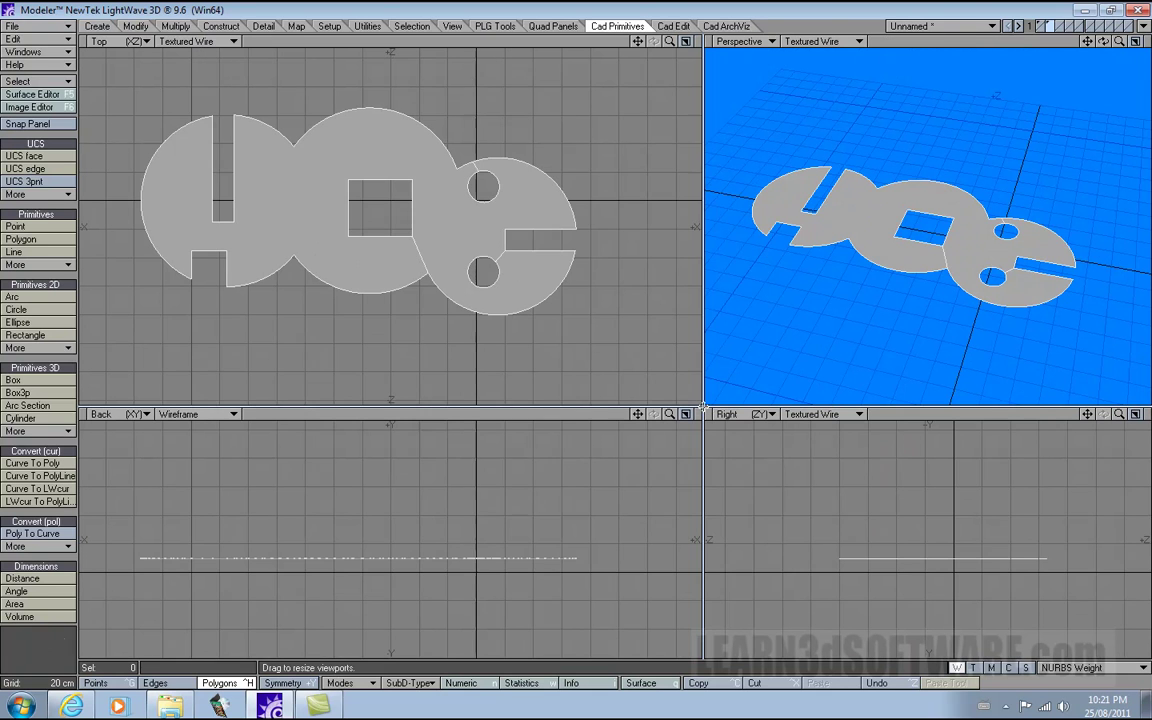
Thicken the perforated three-circle shape upward by about 107 mm with Thickness 3.5.
click(675, 26)
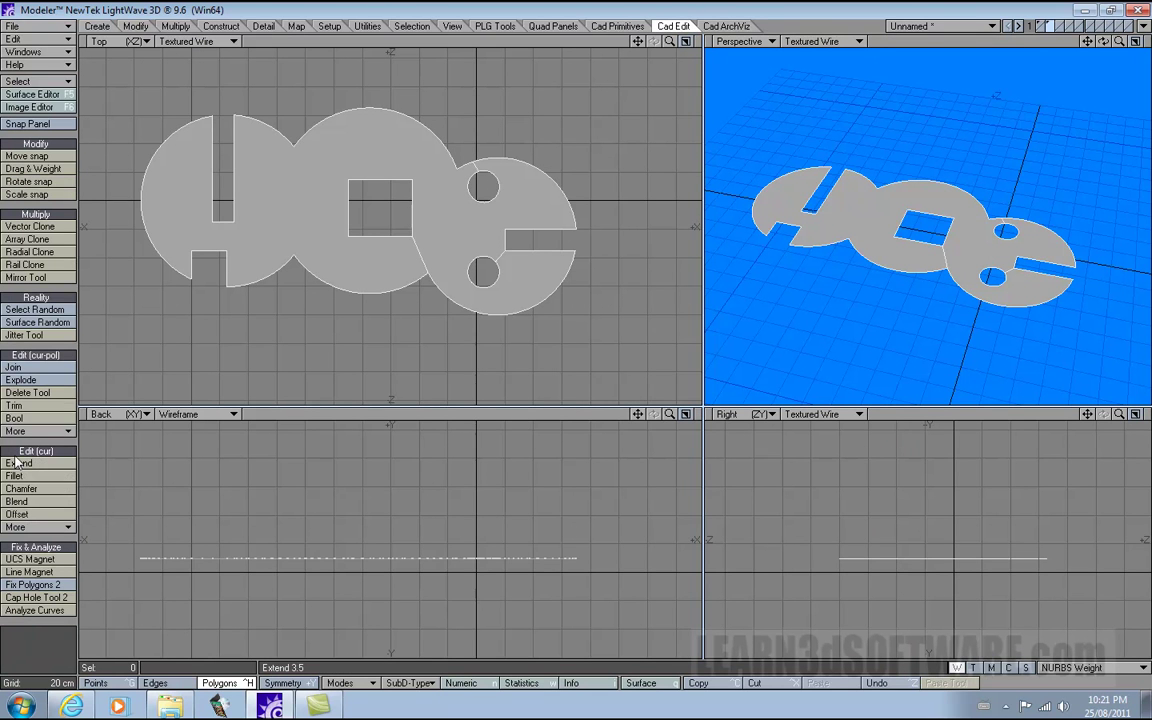
click(30, 431)
click(30, 432)
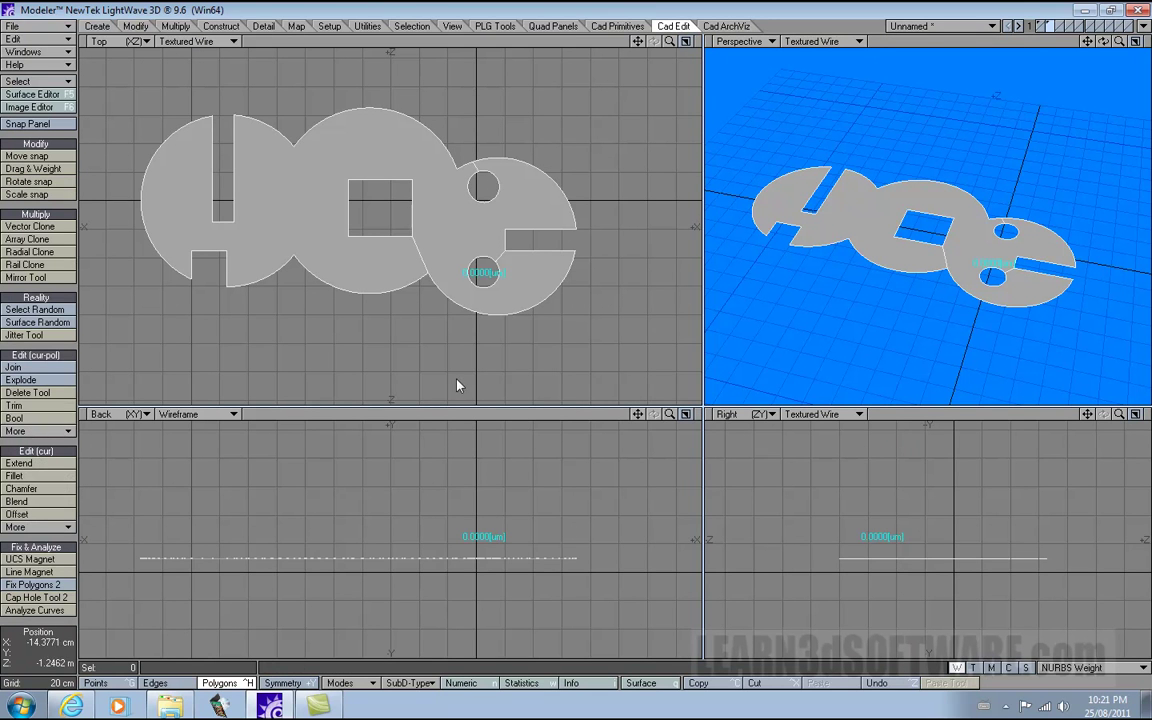
drag(410, 461, 472, 516)
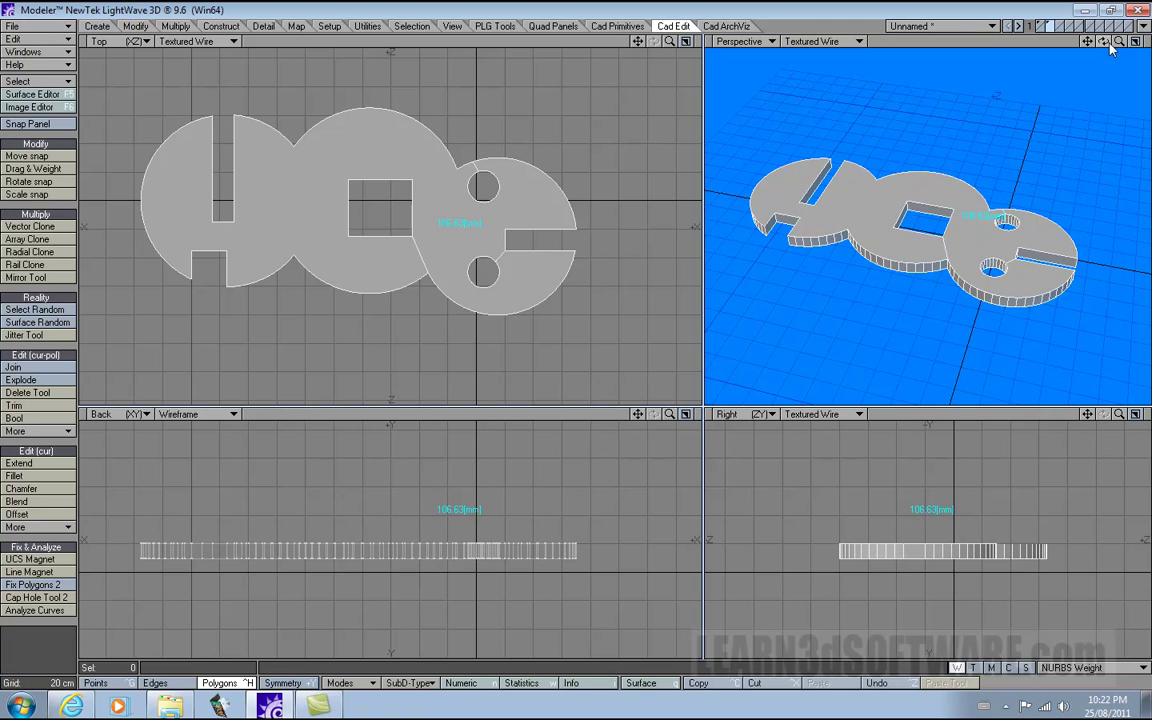
drag(1119, 41, 1144, 41)
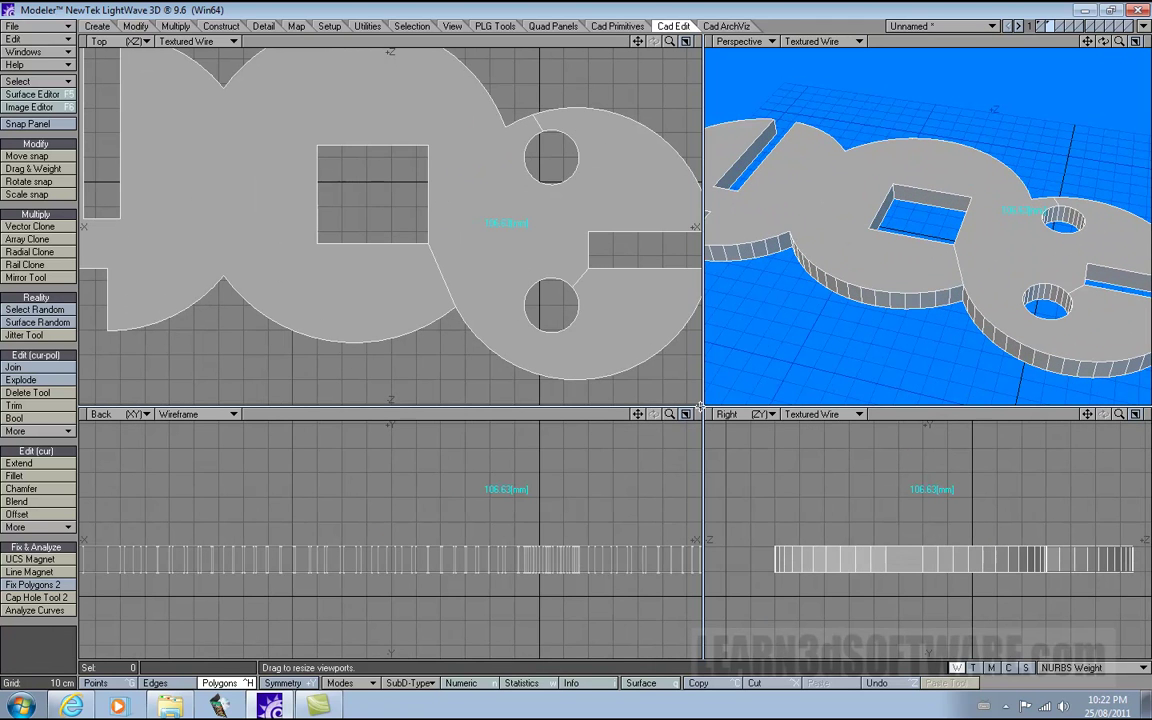
Examine the thickened three-circle shape from several angles in an enlarged Perspective view and close the Thickness tool.
drag(701, 408, 479, 487)
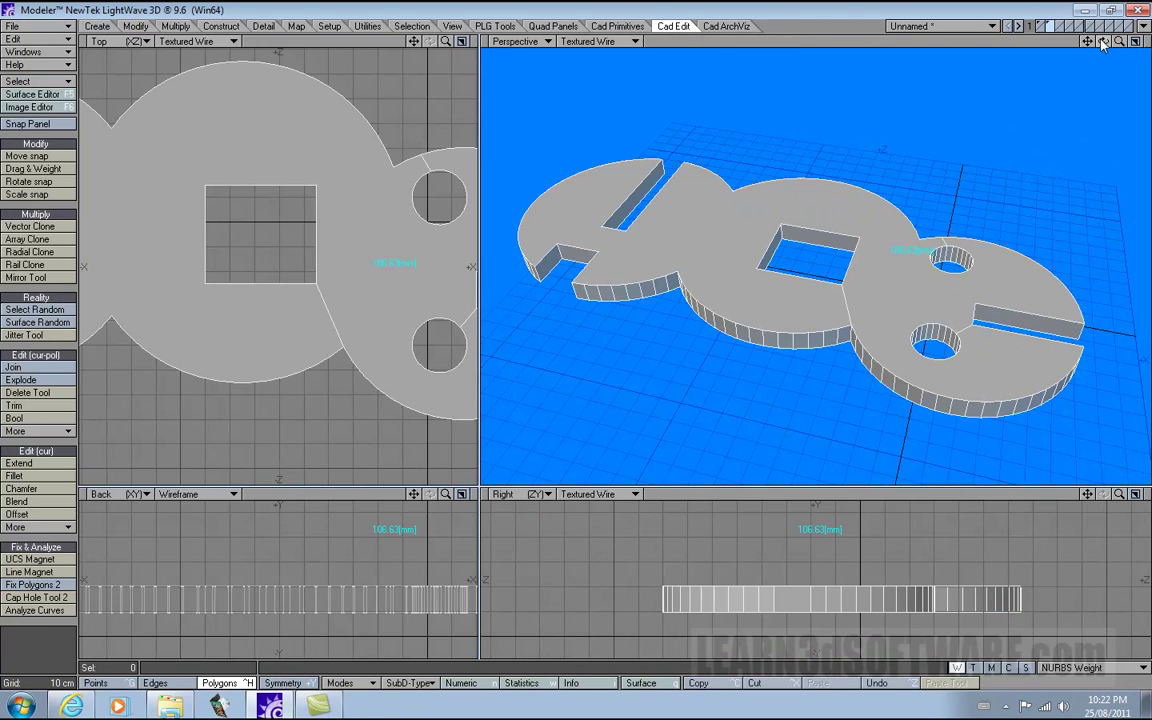
drag(1103, 45, 1075, 105)
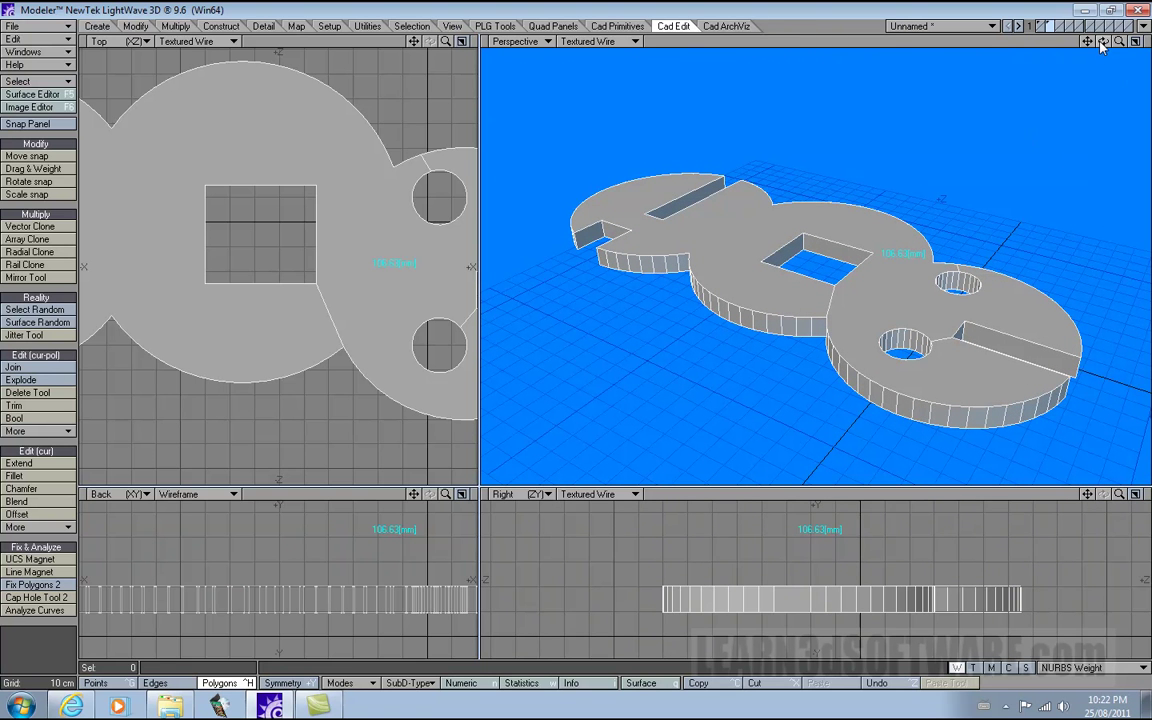
mouse_move(1103, 41)
mouse_down()
mouse_move(1100, 90)
mouse_move(1100, 62)
mouse_move(1070, 55)
mouse_move(1108, 45)
mouse_move(1088, 46)
mouse_up()
drag(980, 70, 1034, 208)
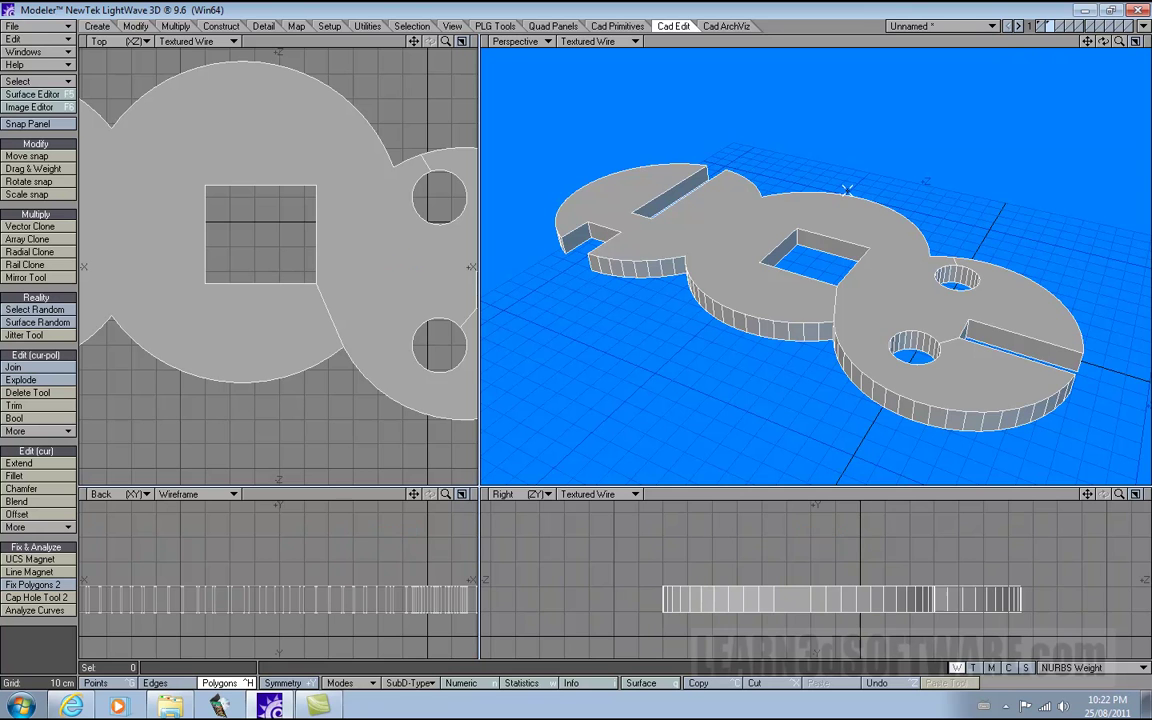
drag(1119, 42, 1089, 42)
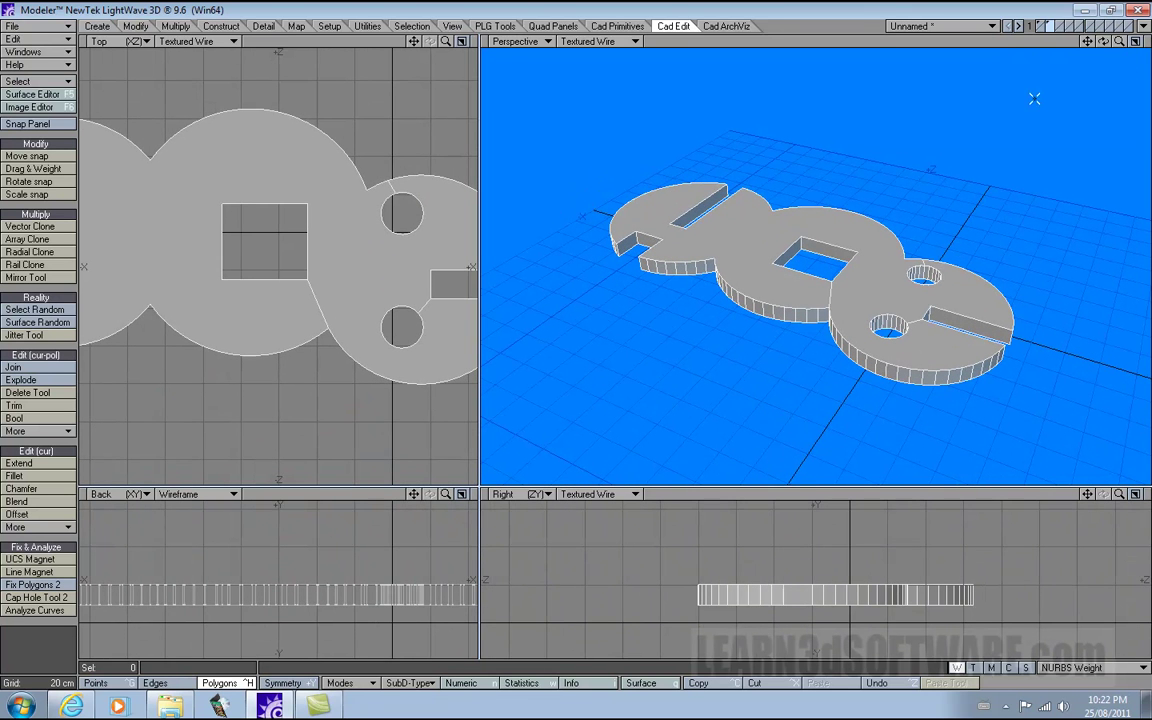
Switch to an empty layer and resize the viewports to give the Top and Back views more room.
click(1080, 27)
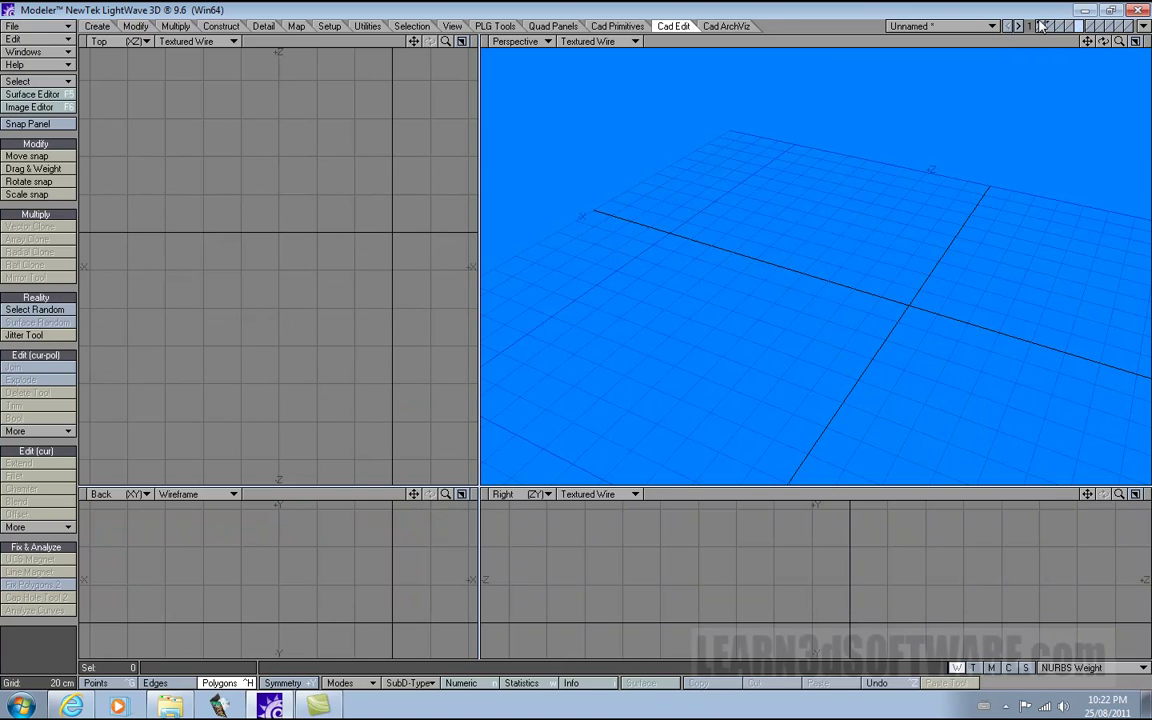
click(1040, 27)
click(1048, 27)
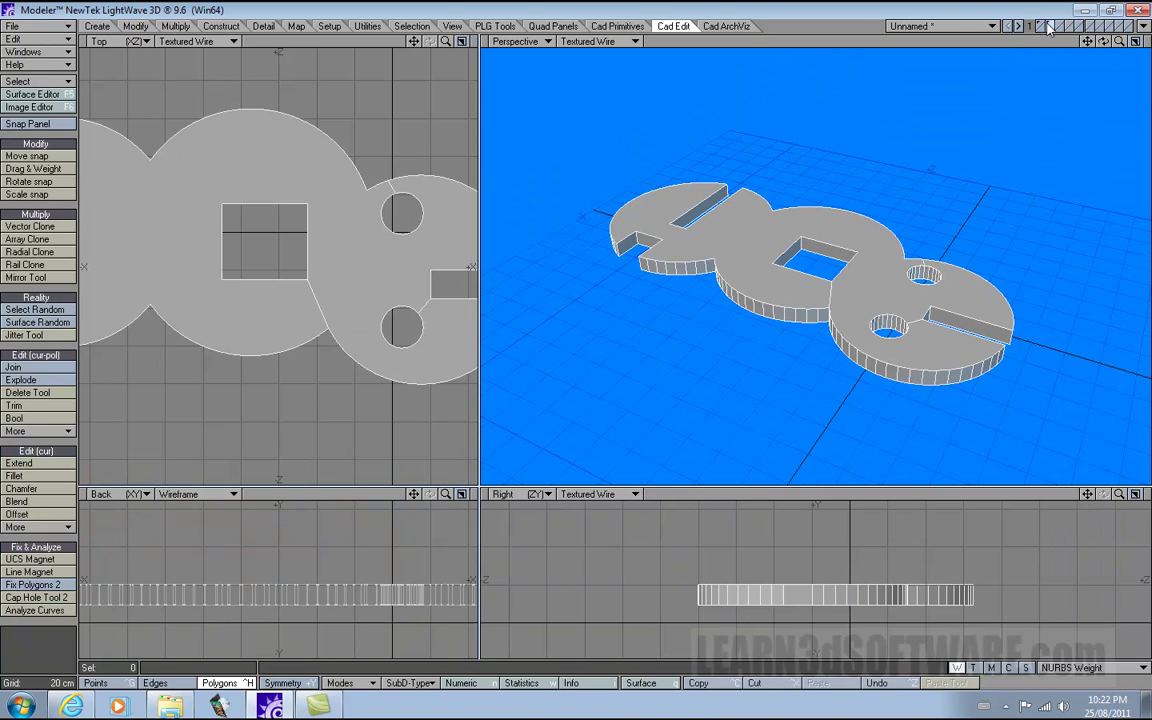
click(1093, 28)
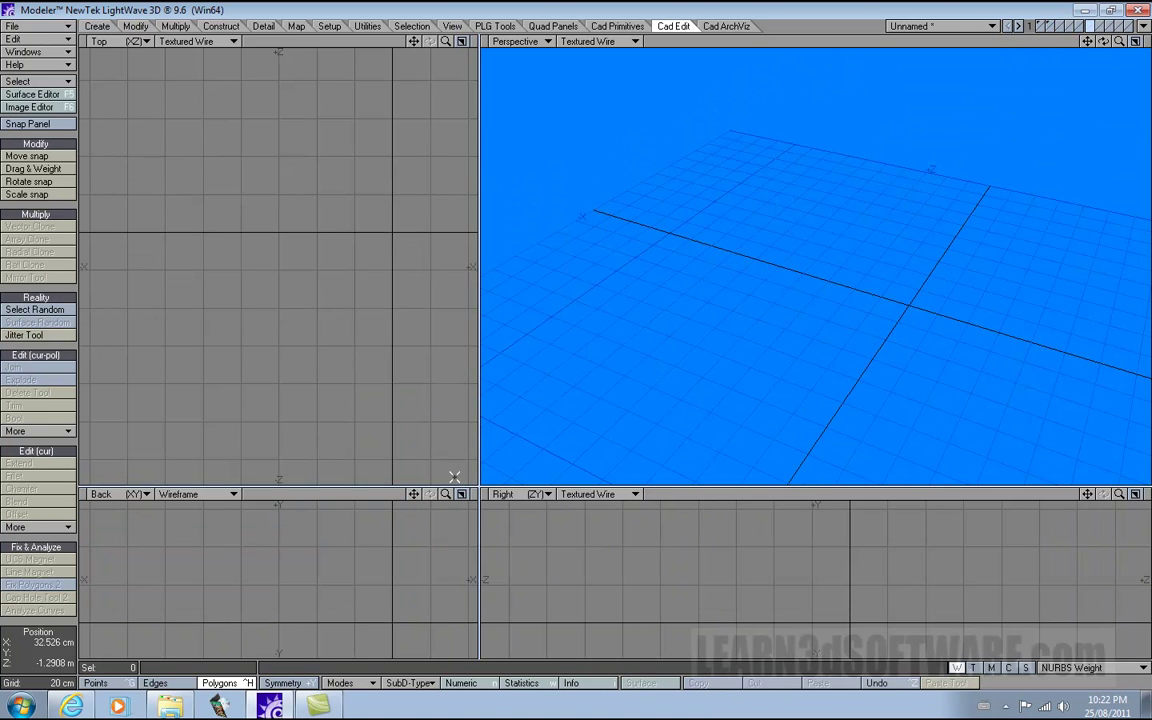
drag(479, 490, 679, 410)
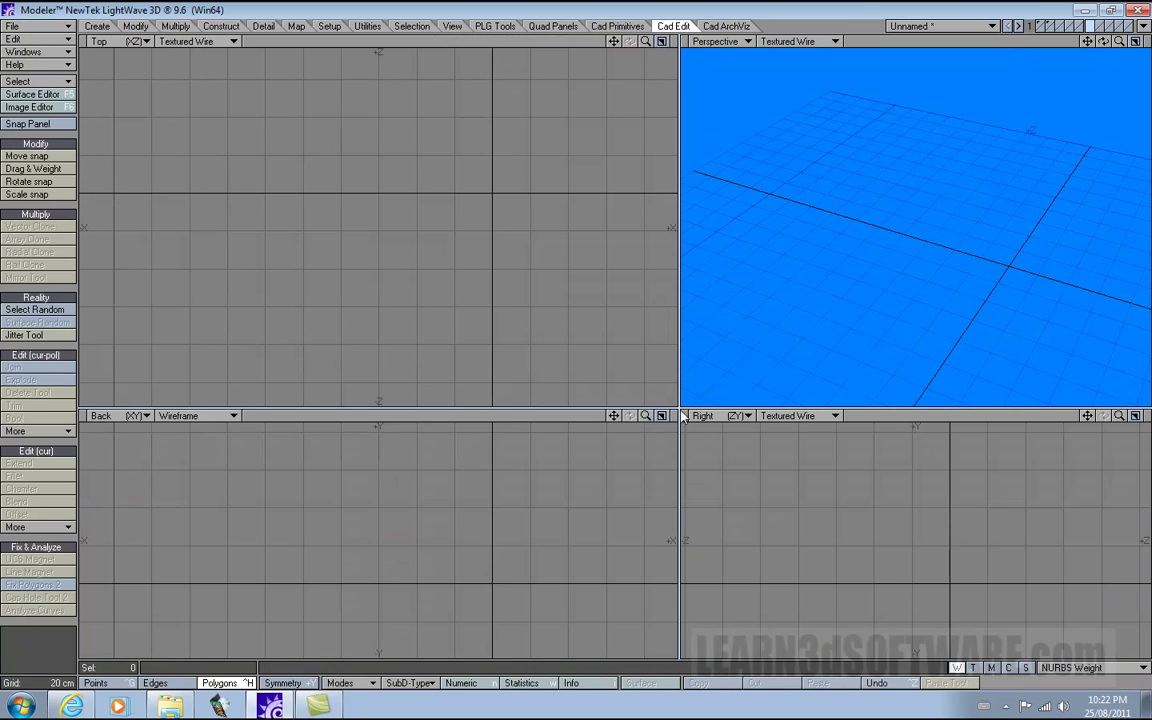
drag(646, 41, 610, 41)
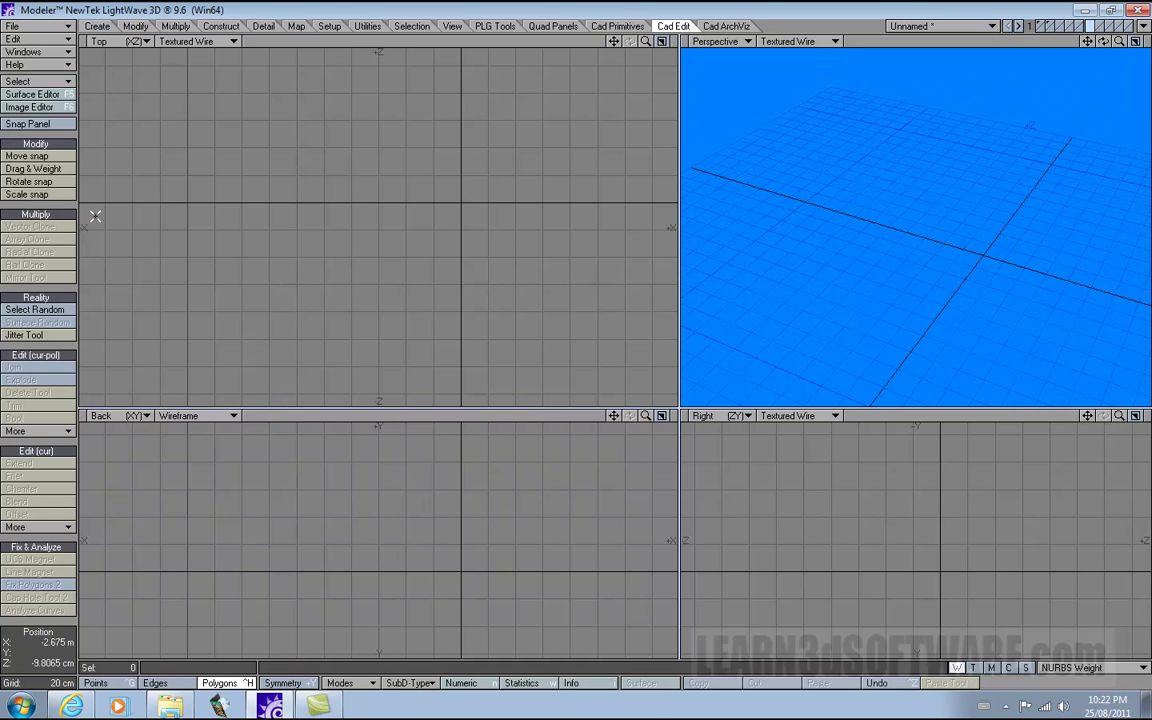
Draw a box about 2.2 m wide, 80 cm high and 81 cm deep, with its base on the ground line.
click(617, 26)
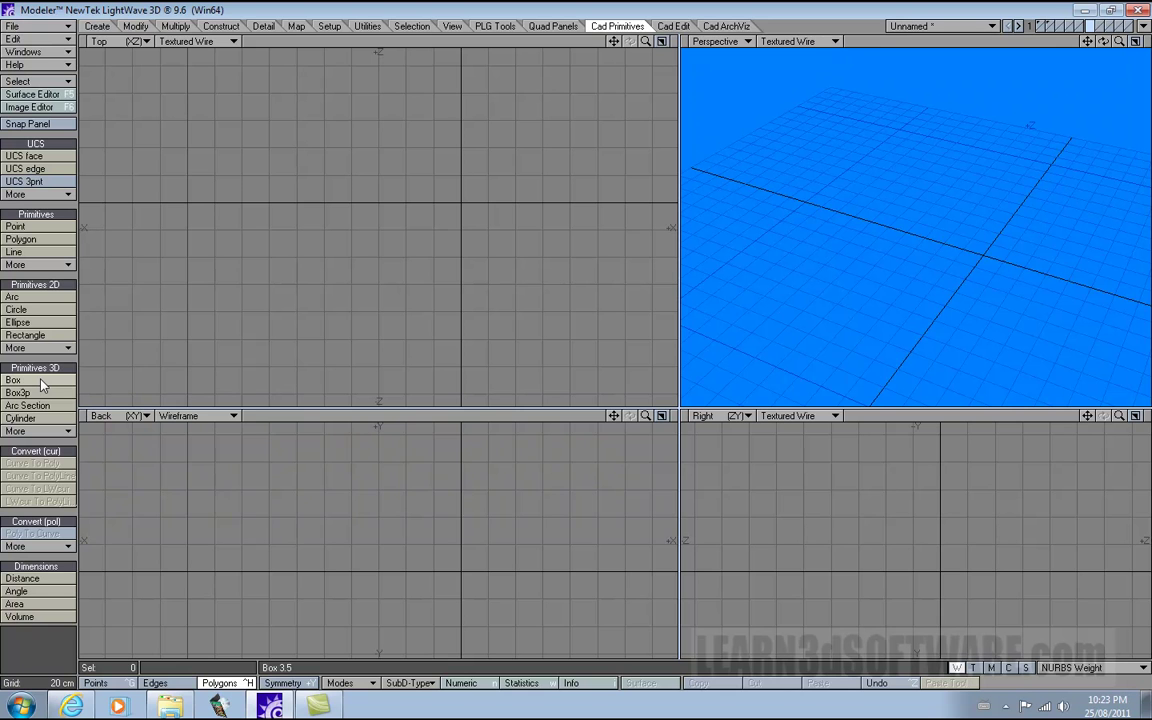
click(104, 26)
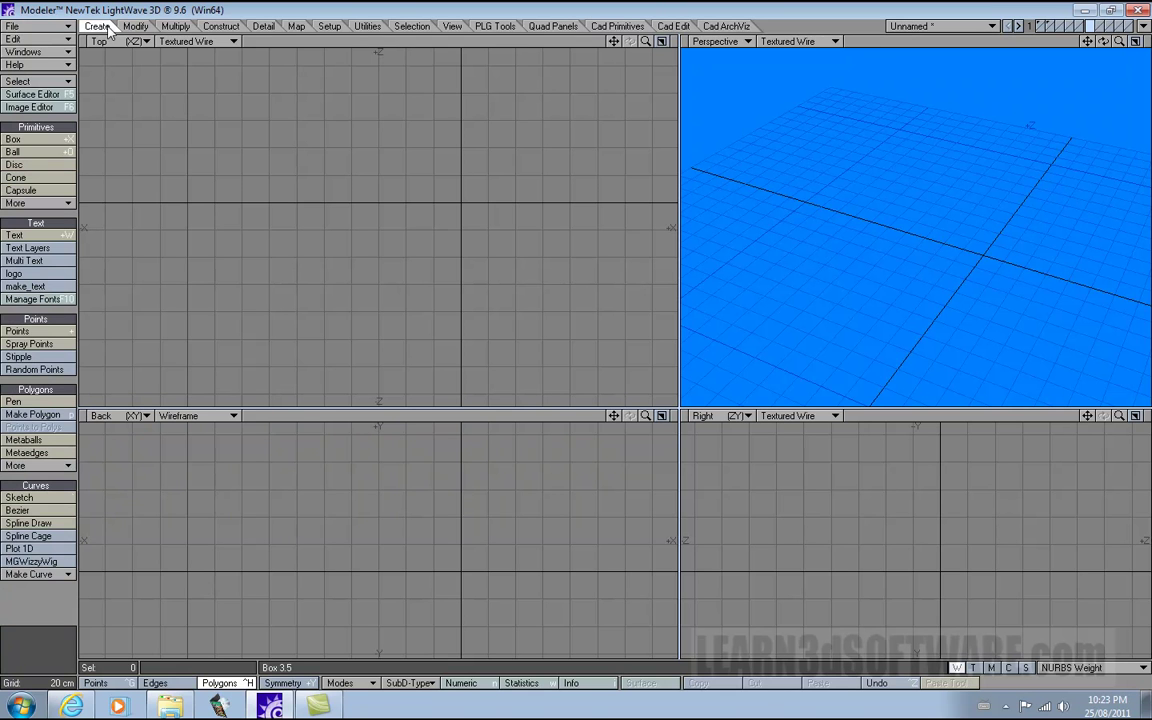
click(30, 139)
drag(275, 163, 576, 268)
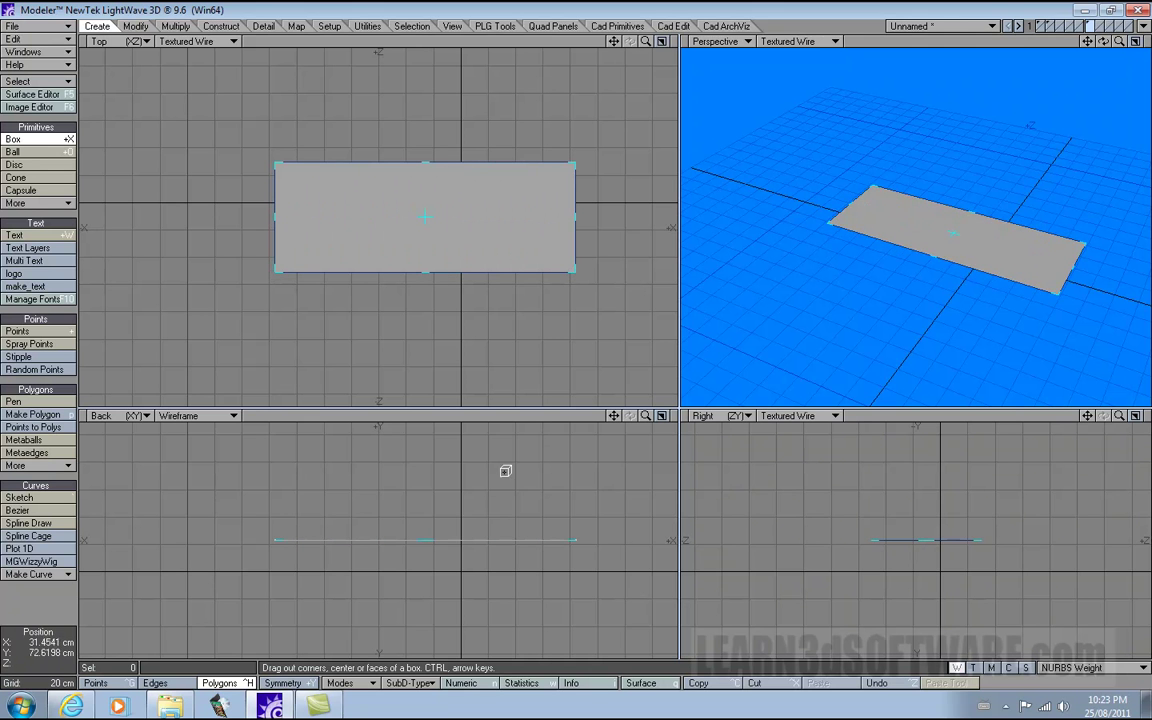
mouse_move(504, 470)
mouse_down()
mouse_move(489, 483)
mouse_move(492, 461)
mouse_up()
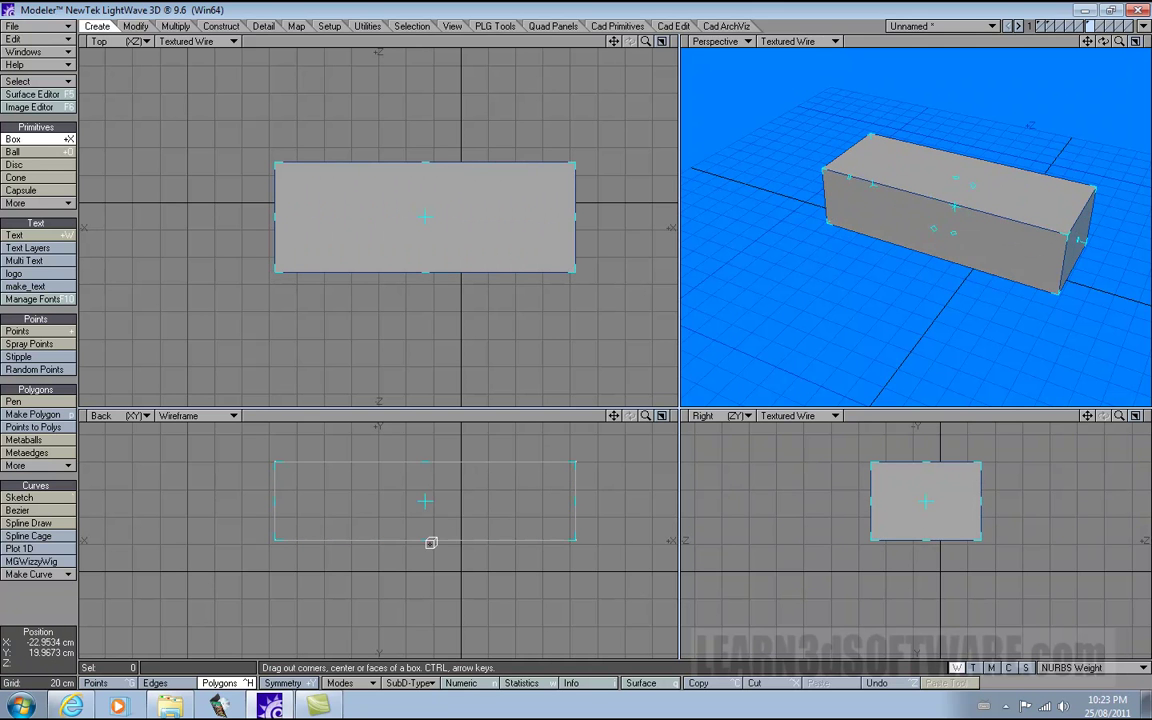
drag(432, 541, 428, 568)
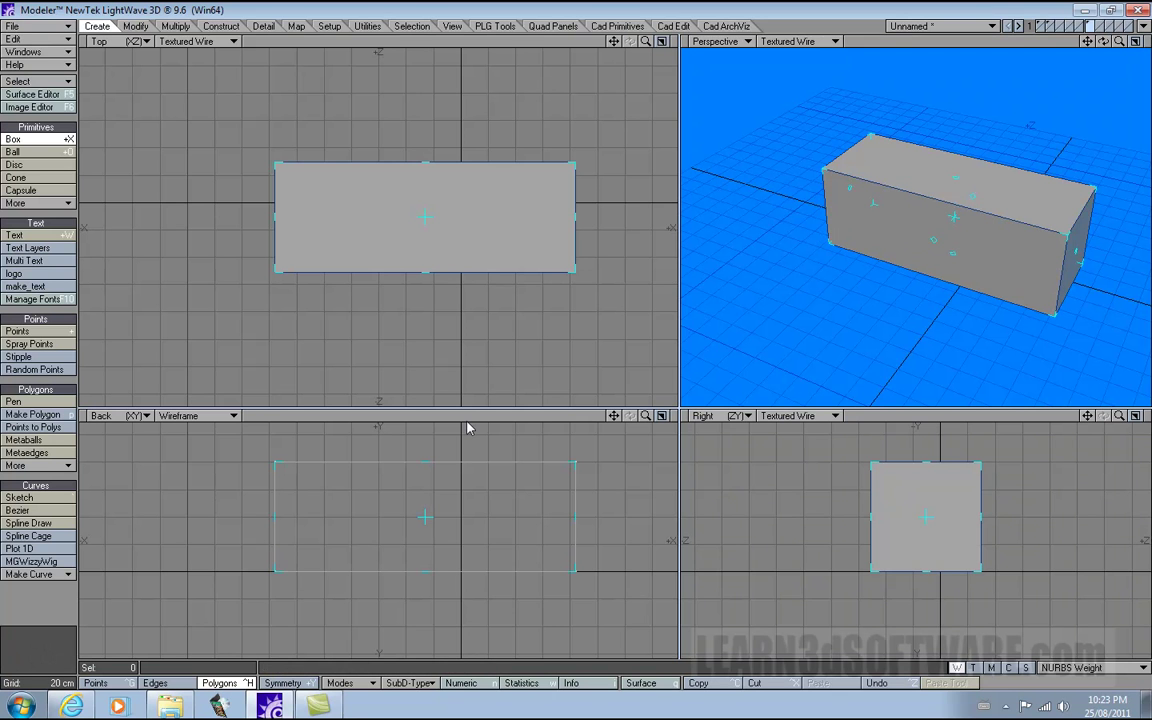
Divide the box into 6 segments along X and finish the Box tool.
key(n)
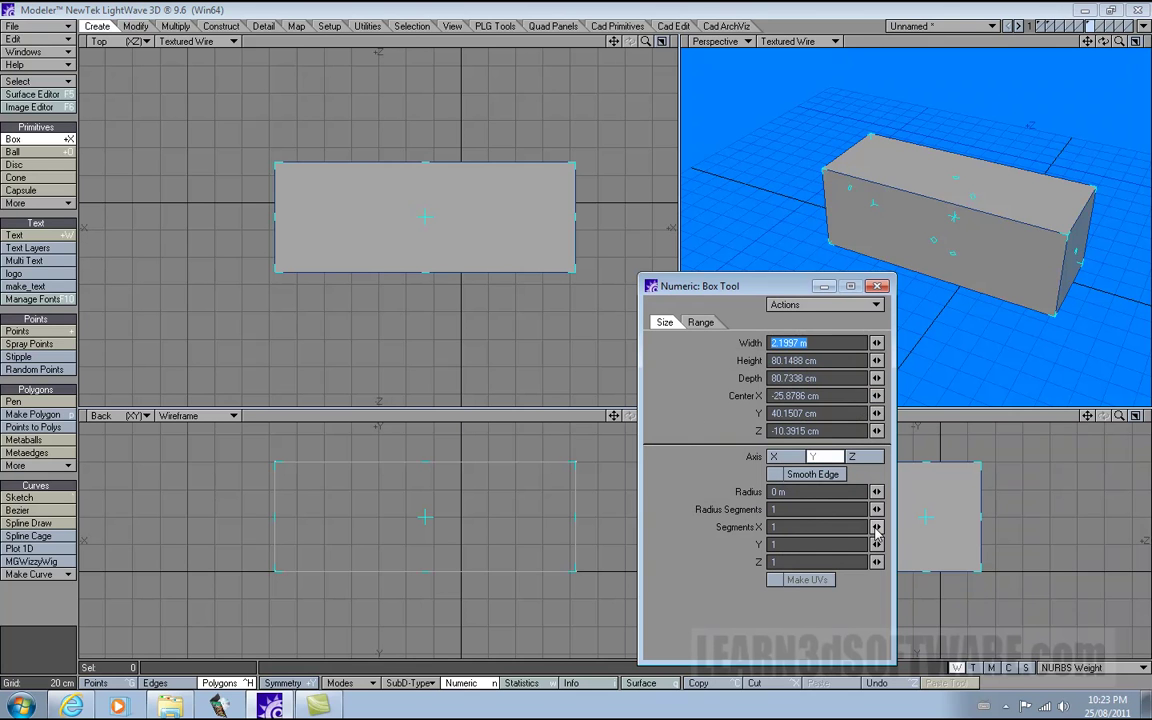
drag(876, 533, 926, 533)
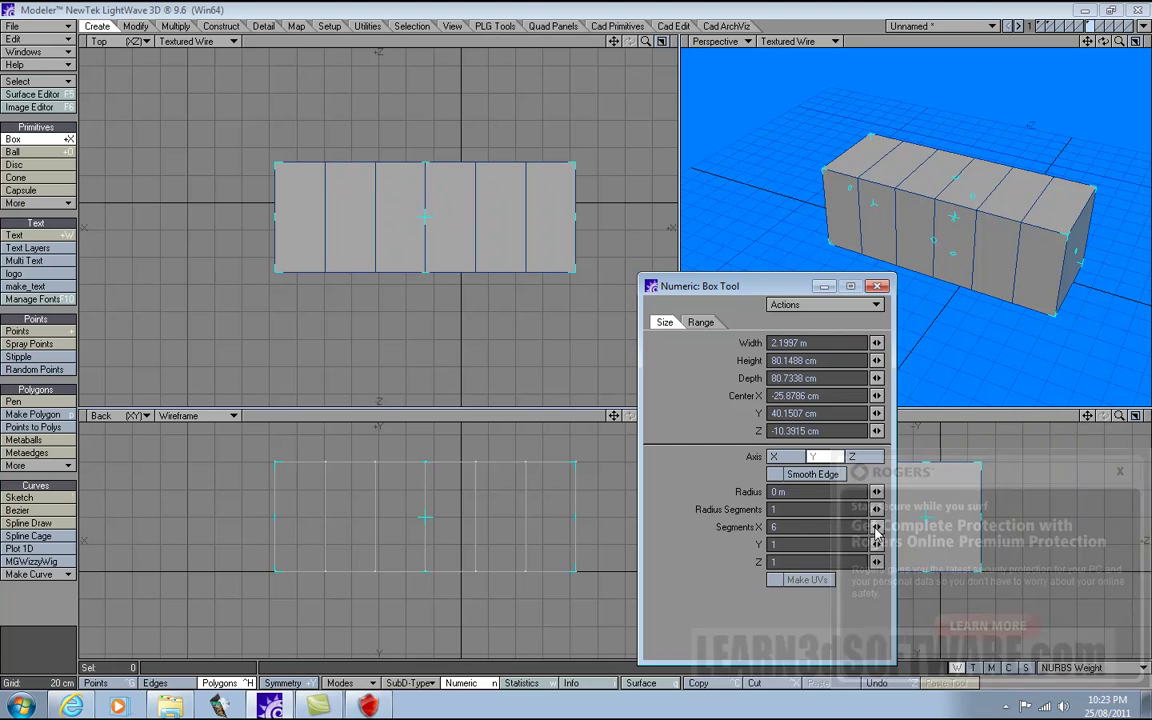
click(1120, 471)
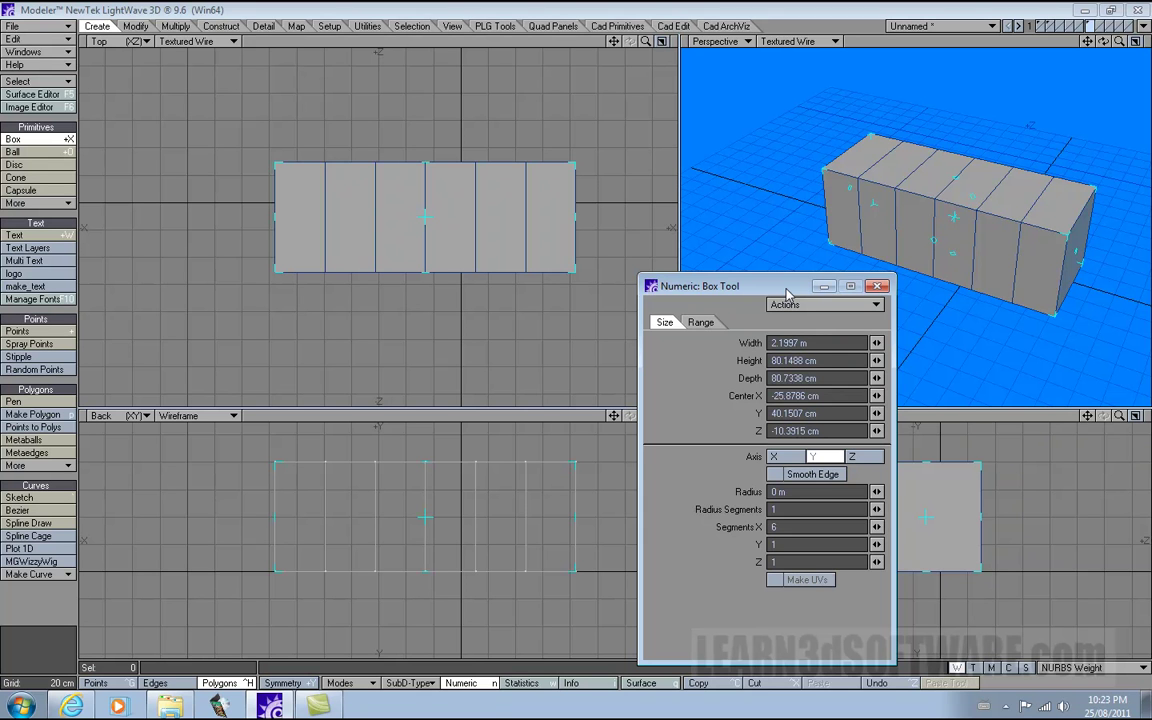
key(space)
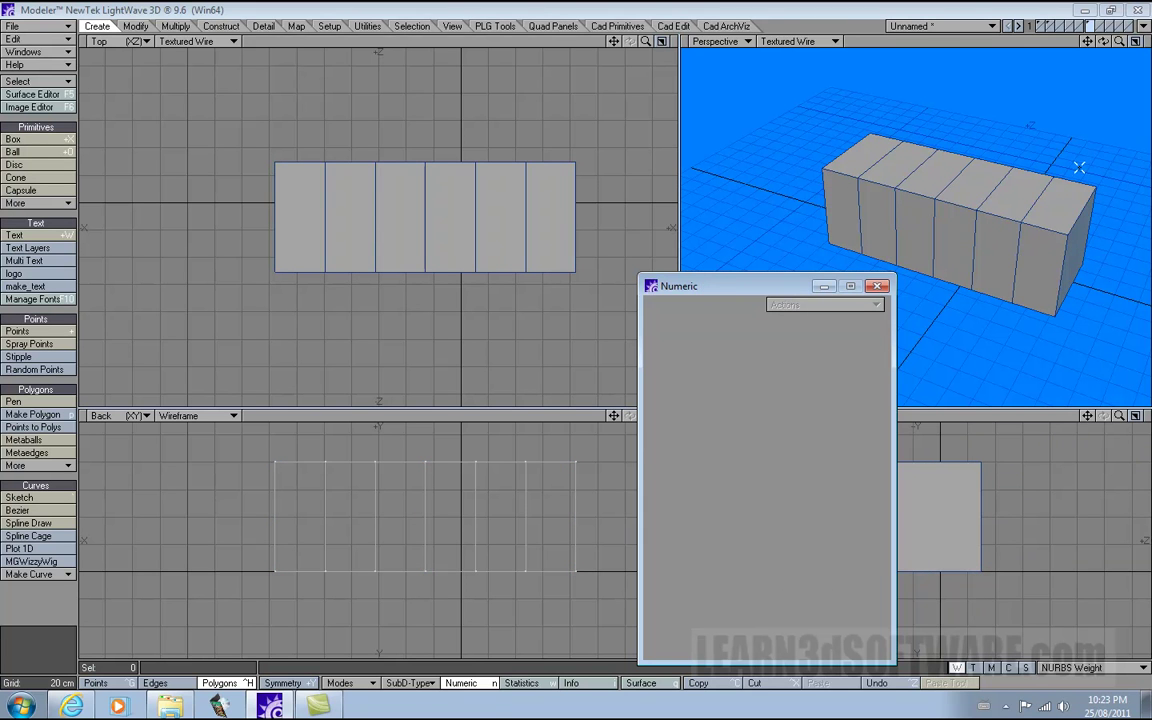
Close the Numeric window and delete all top and front polygons of the segmented box to open it up.
drag(1103, 41, 946, 140)
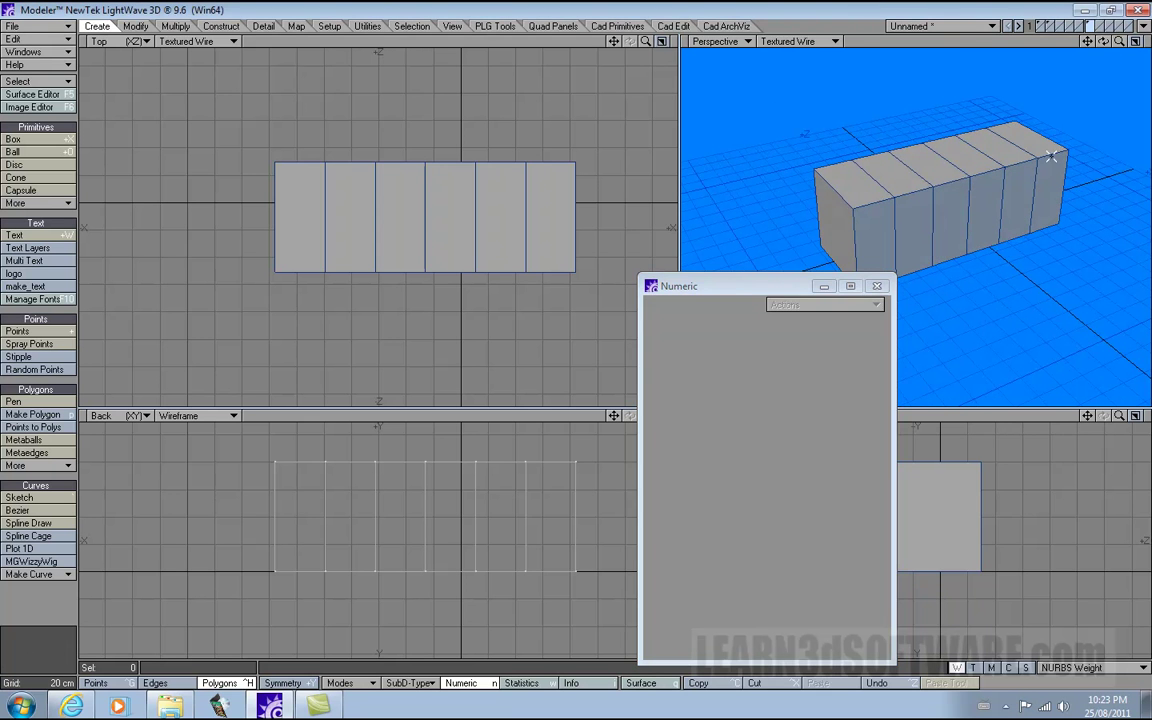
click(877, 286)
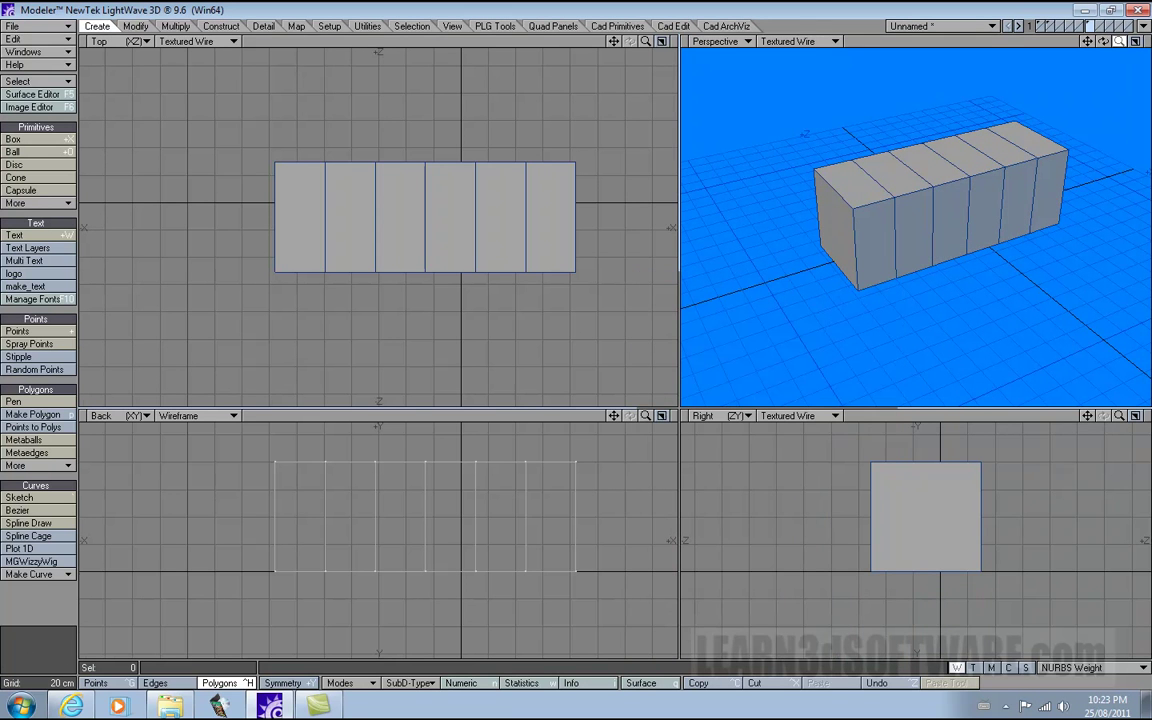
drag(1118, 42, 1118, 42)
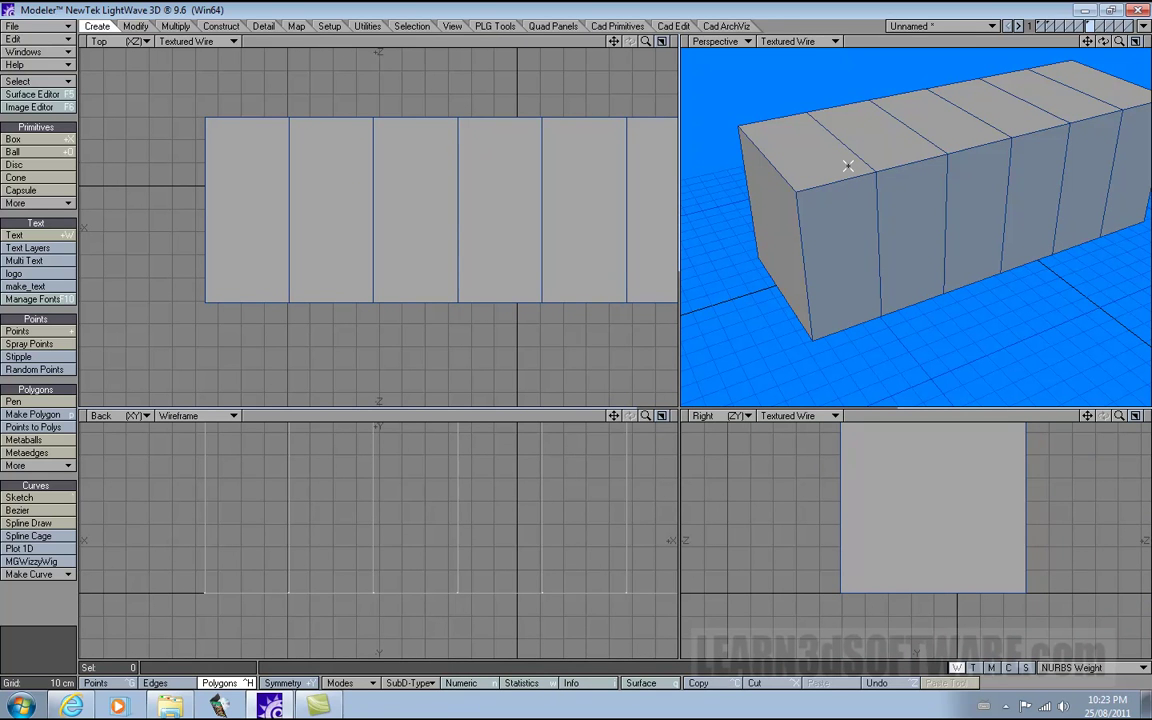
mouse_move(903, 161)
mouse_down()
mouse_move(897, 198)
mouse_move(852, 168)
mouse_up()
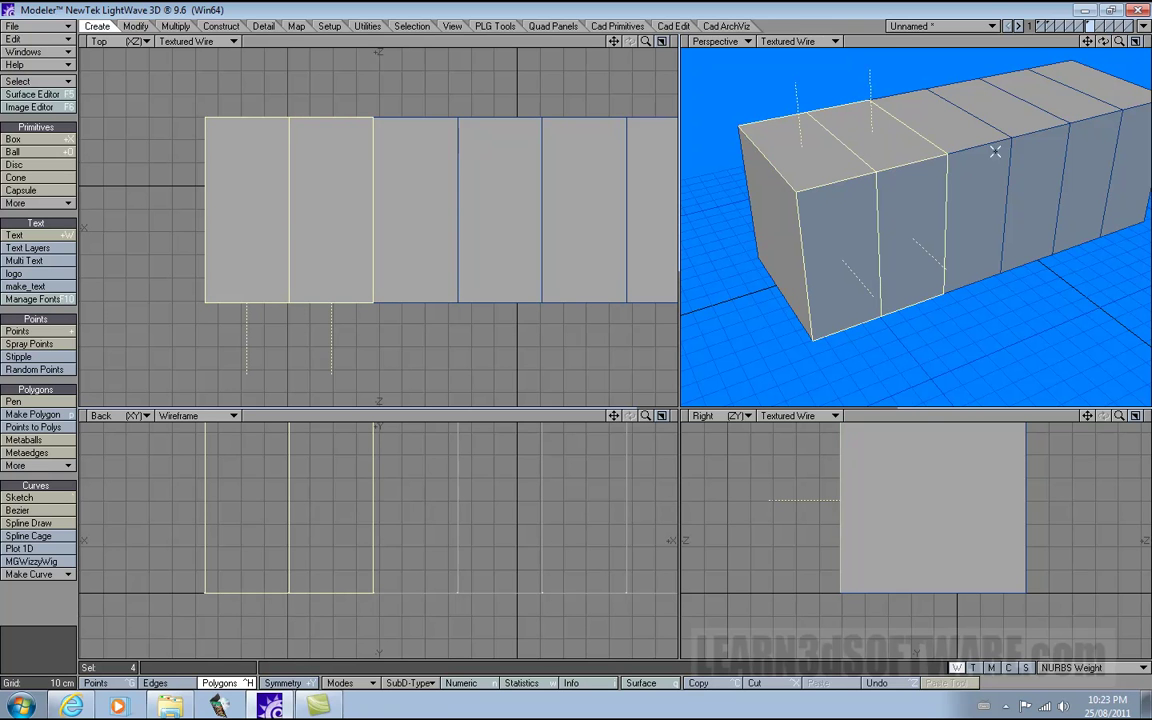
mouse_move(979, 132)
mouse_down()
mouse_move(985, 167)
mouse_move(1077, 111)
mouse_move(1088, 148)
mouse_move(1118, 175)
mouse_move(1119, 104)
mouse_up()
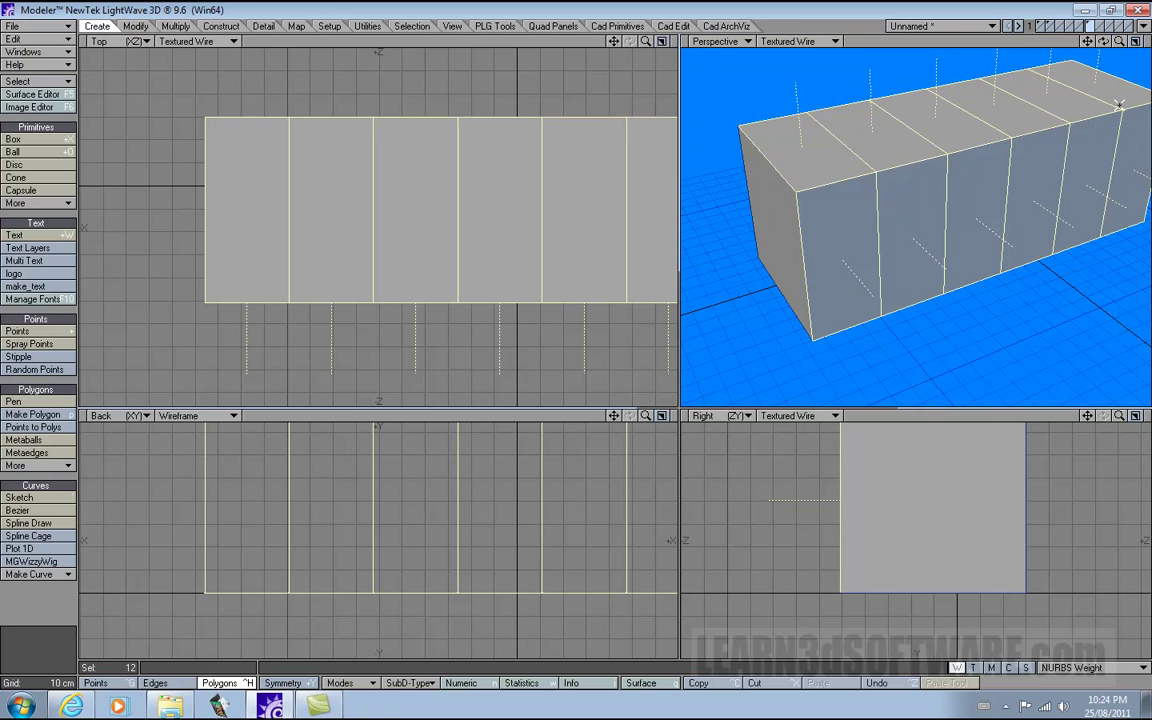
key(Delete)
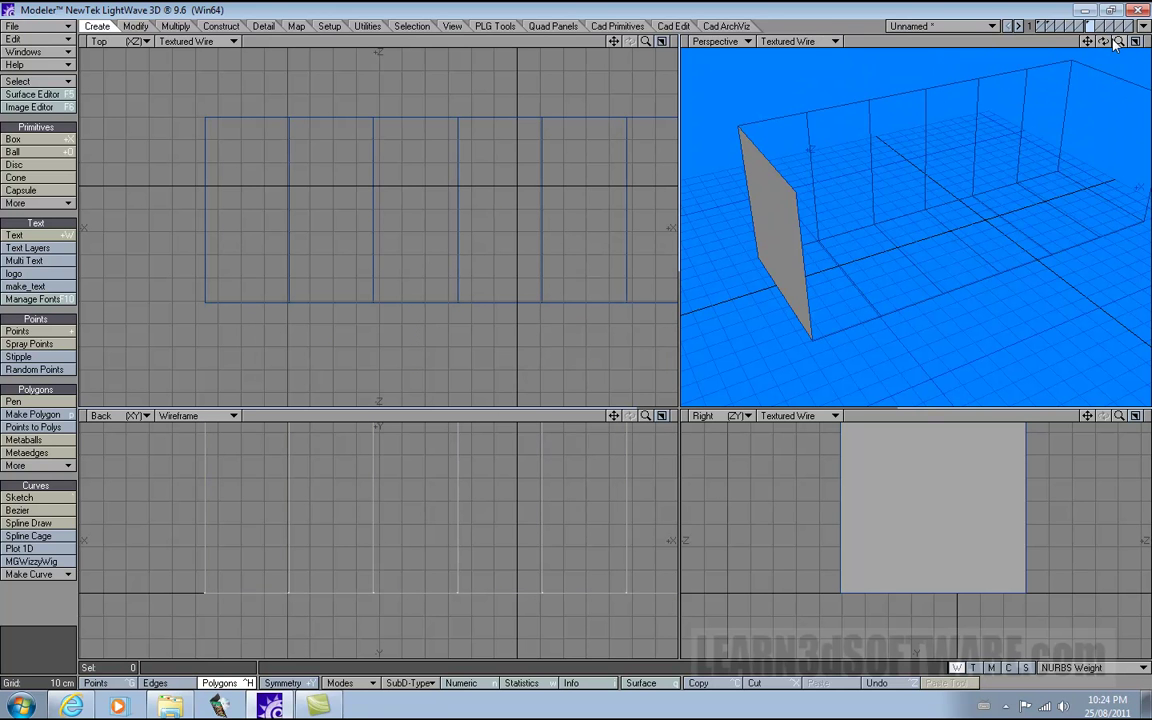
Make a triangular divider polygon at the second segment line from the top rear, bottom rear and bottom front points.
drag(1103, 41, 1015, 56)
key(ctrl+g)
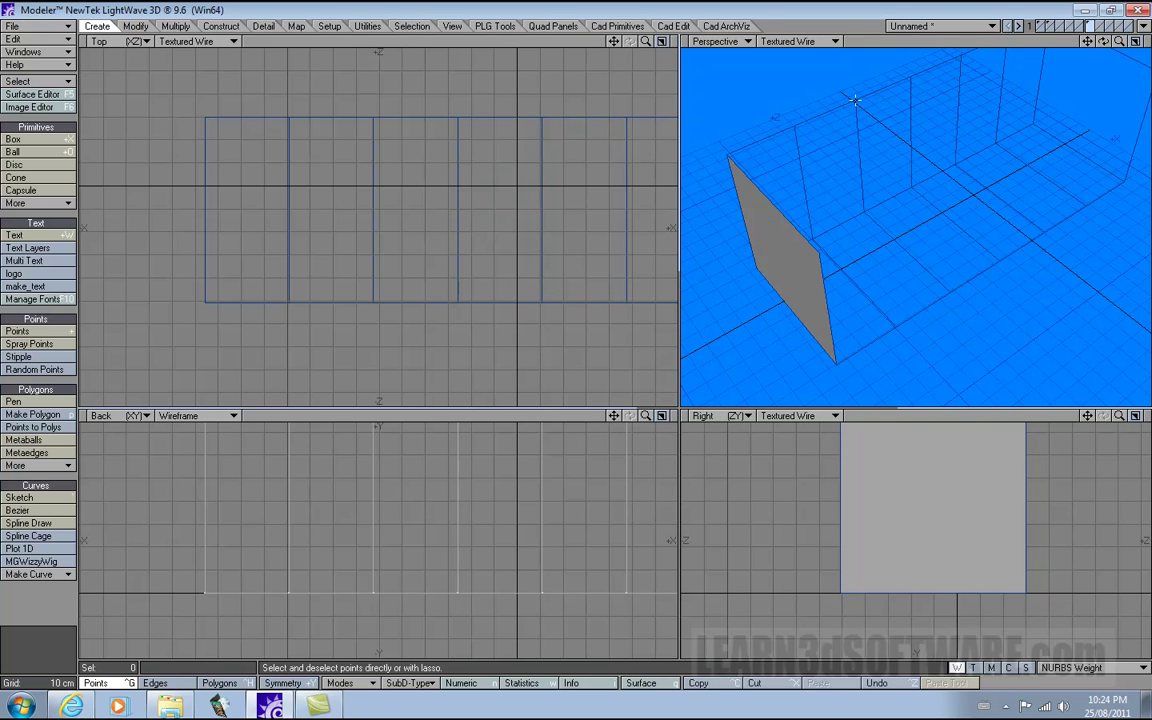
click(951, 292)
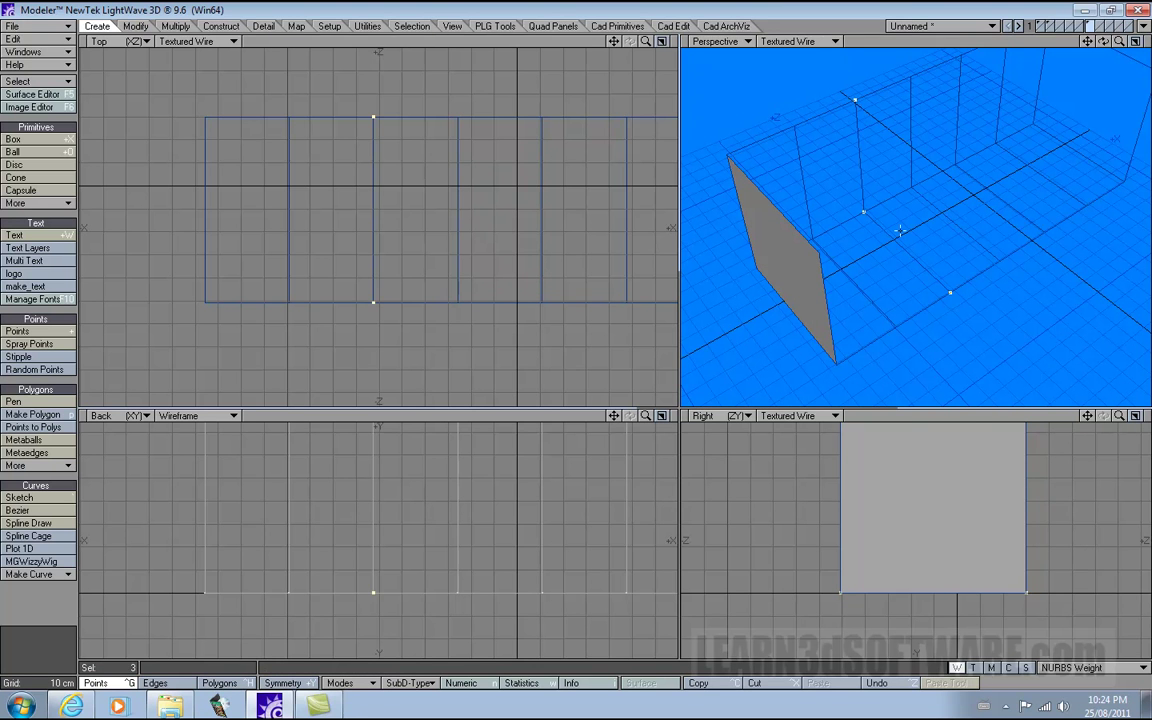
key(p)
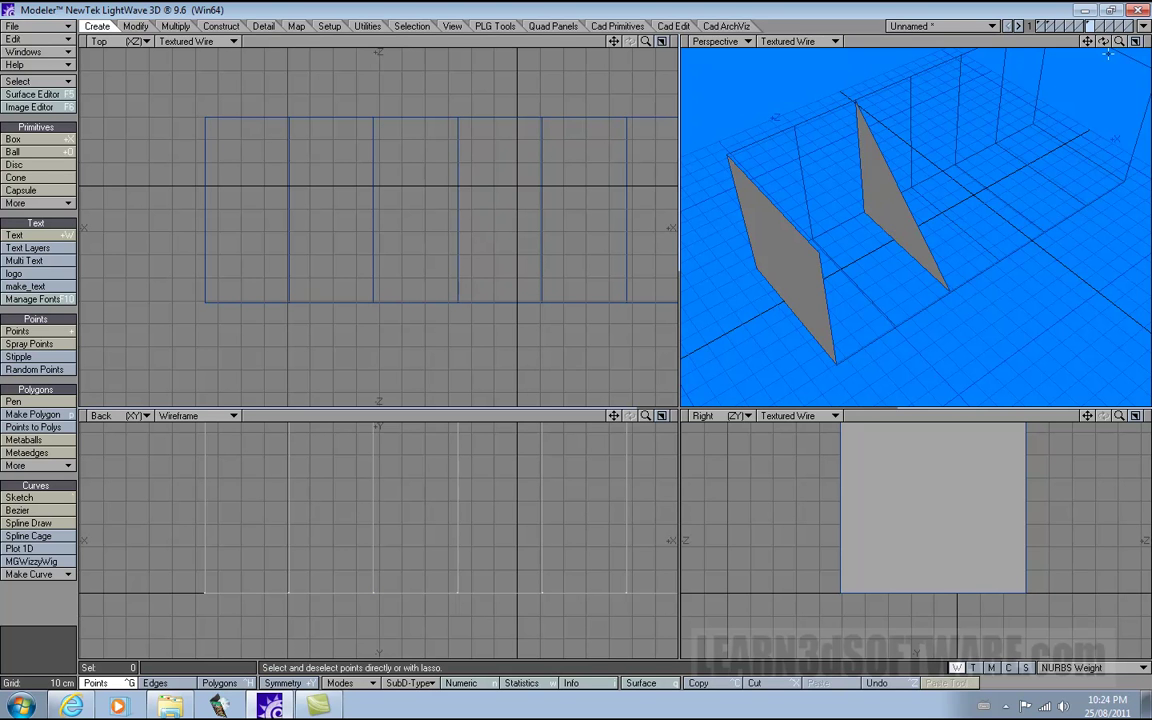
Enlarge the Perspective view and make a matching triangular divider polygon at the fourth segment line.
drag(1104, 42, 845, 280)
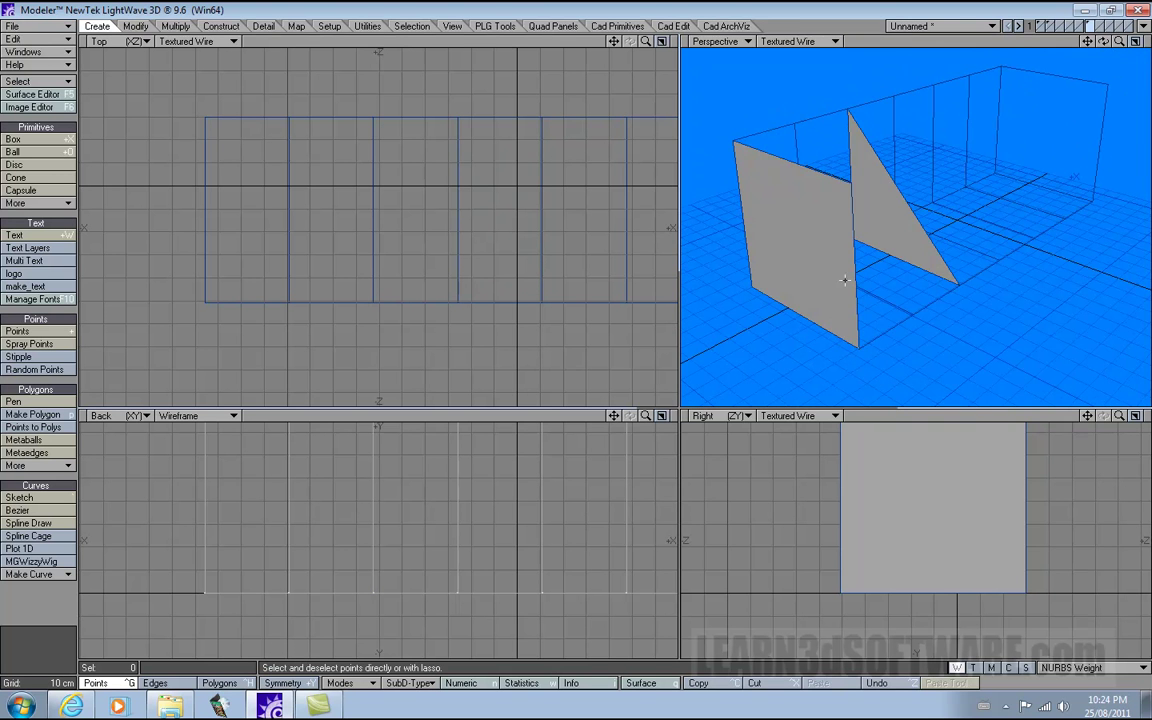
drag(679, 409, 524, 483)
drag(1120, 42, 1069, 63)
click(898, 103)
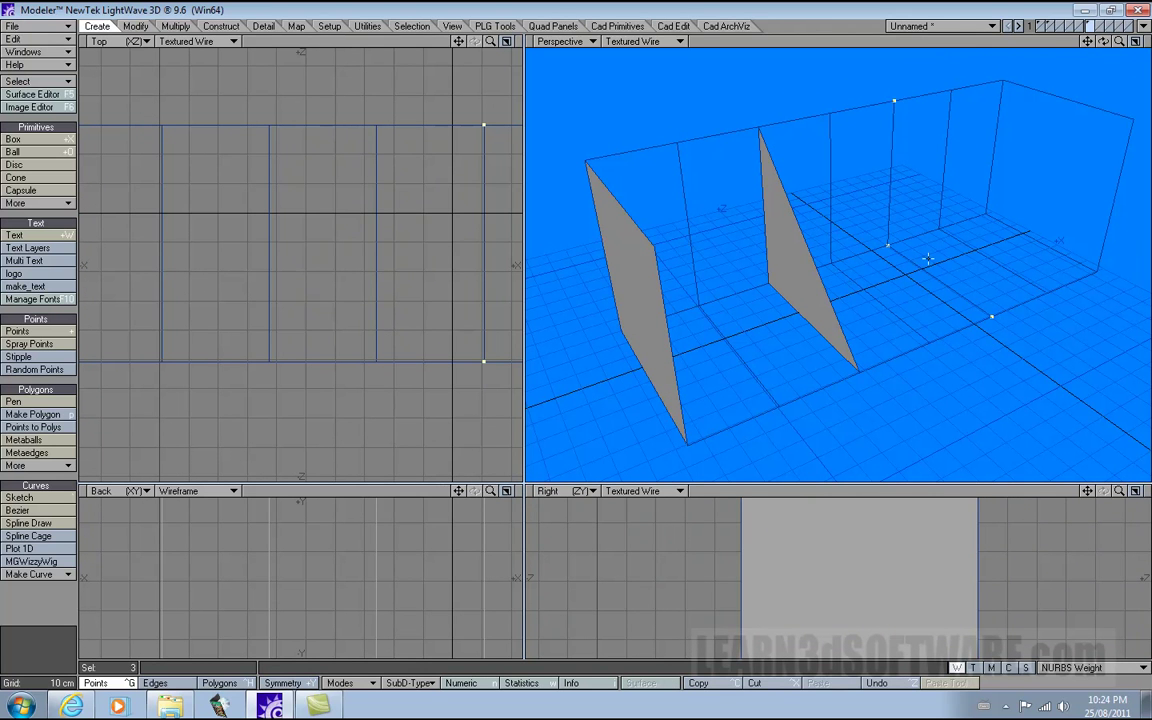
key(p)
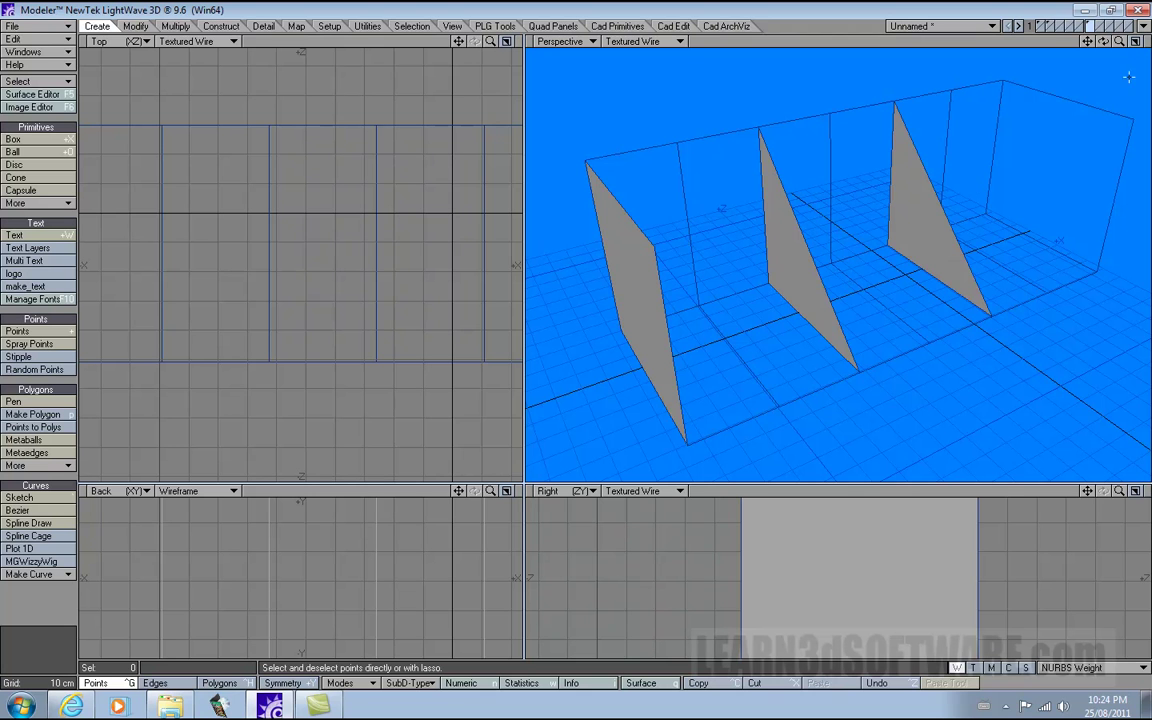
Thicken the open box together with its two triangular dividers by about 82 mm with Thickness 3.5.
mouse_move(1097, 45)
mouse_down()
mouse_move(1113, 45)
mouse_move(1075, 43)
mouse_move(1095, 45)
mouse_move(1100, 20)
mouse_move(1070, 25)
mouse_move(1106, 48)
mouse_up()
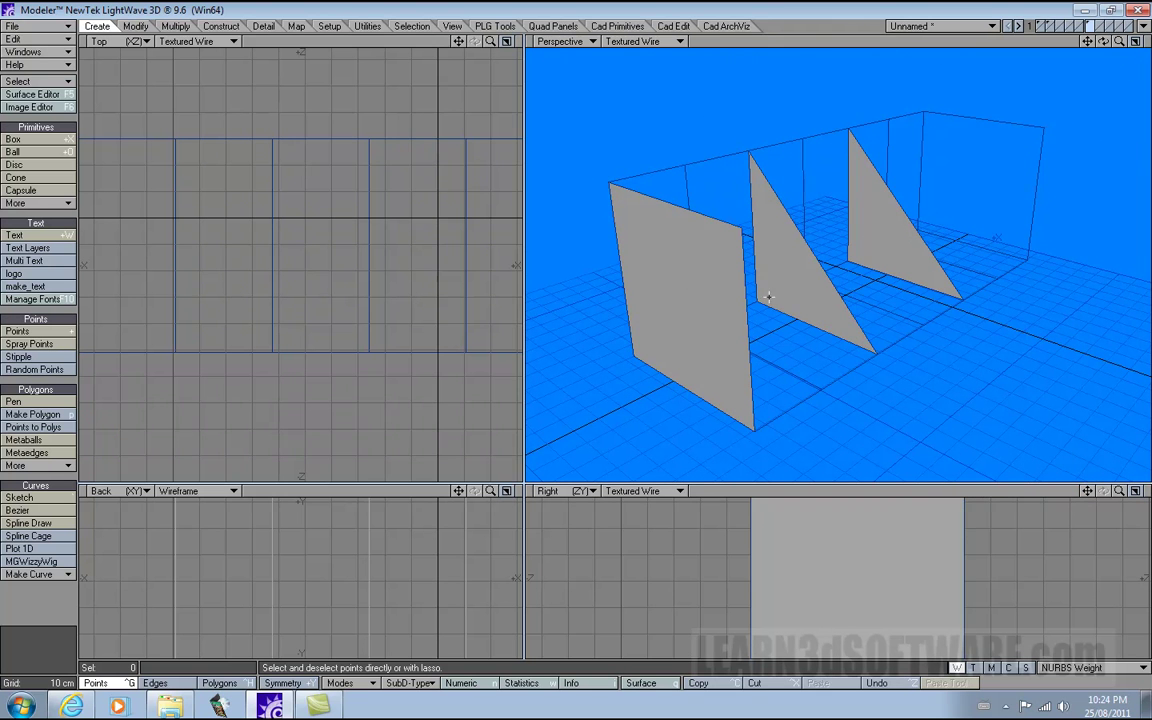
click(670, 26)
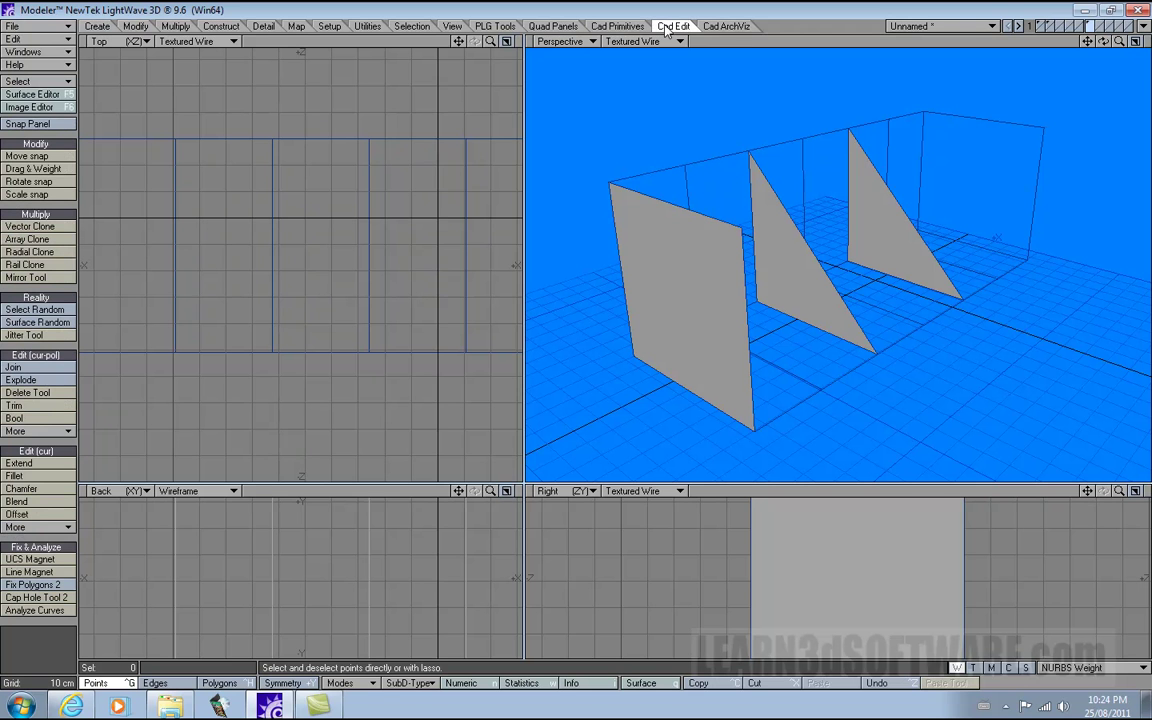
click(42, 431)
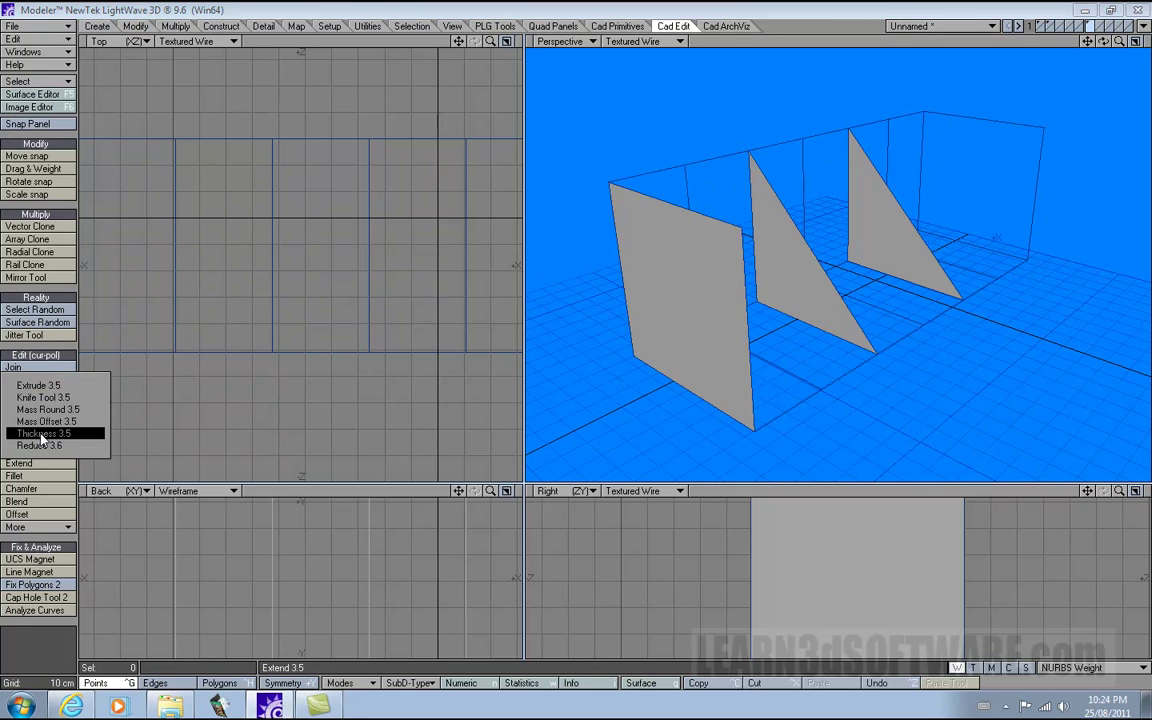
click(40, 435)
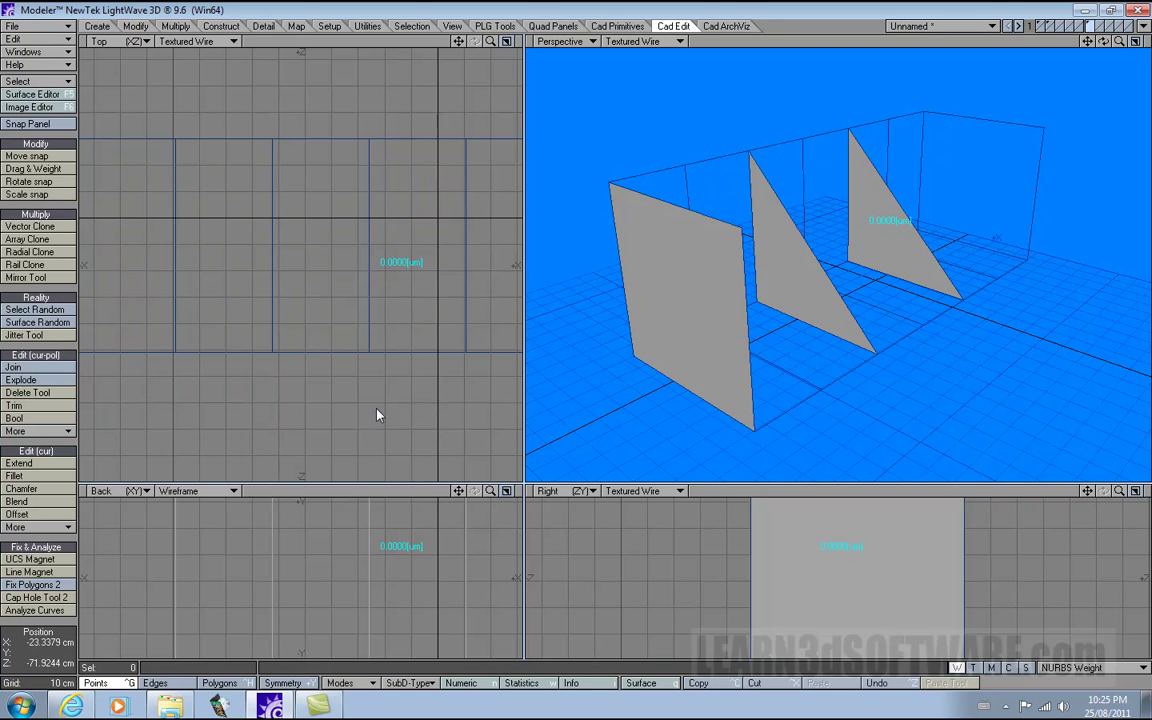
drag(378, 415, 398, 413)
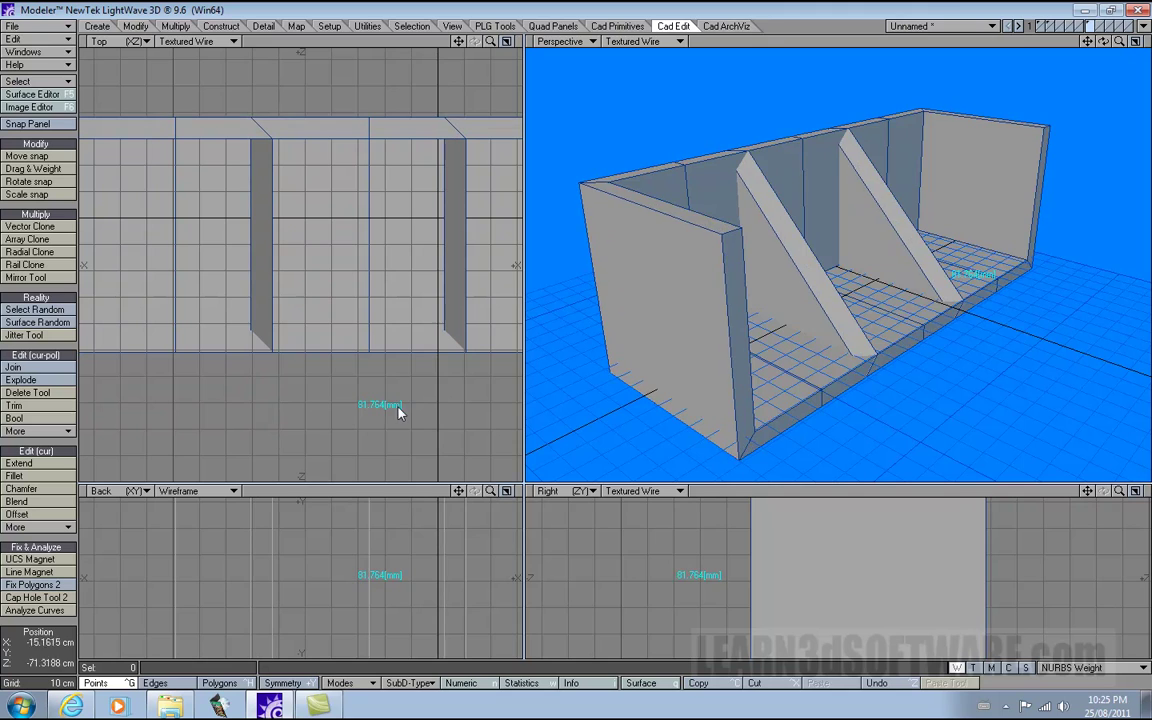
Undo the last thickening and re-thicken the open box and its dividers by about 106 mm in the opposite direction.
drag(1104, 41, 1030, 46)
drag(1038, 114, 960, 170)
drag(1103, 41, 1090, 50)
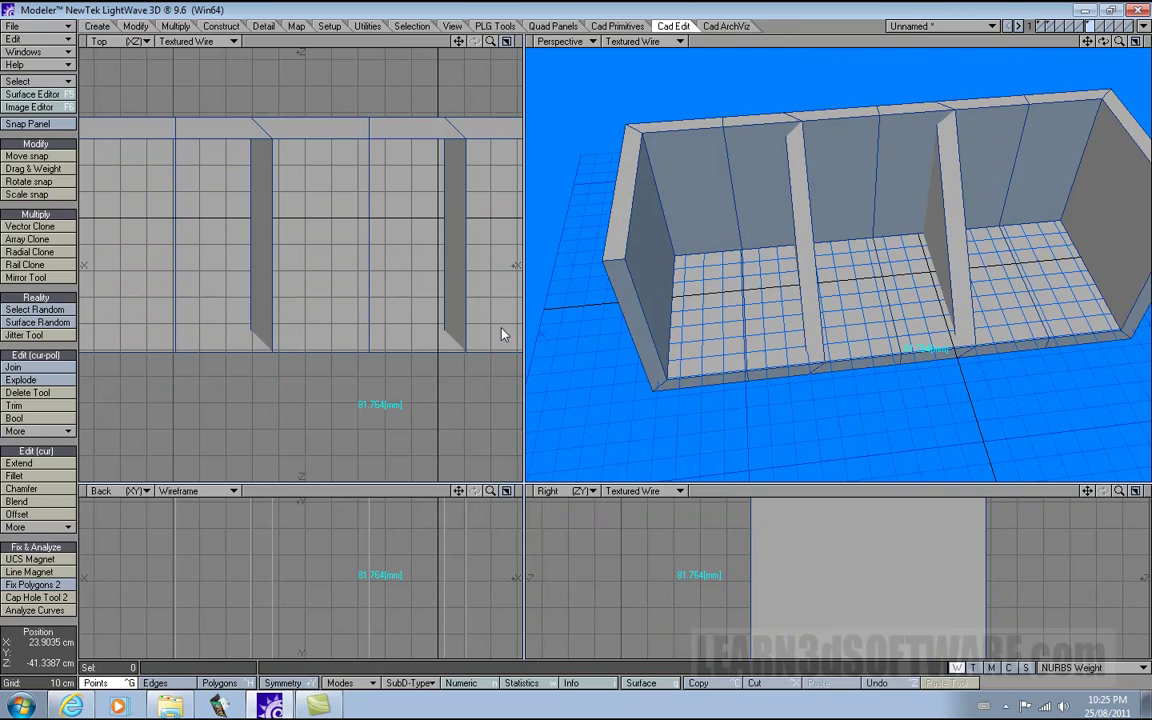
key(ctrl+z)
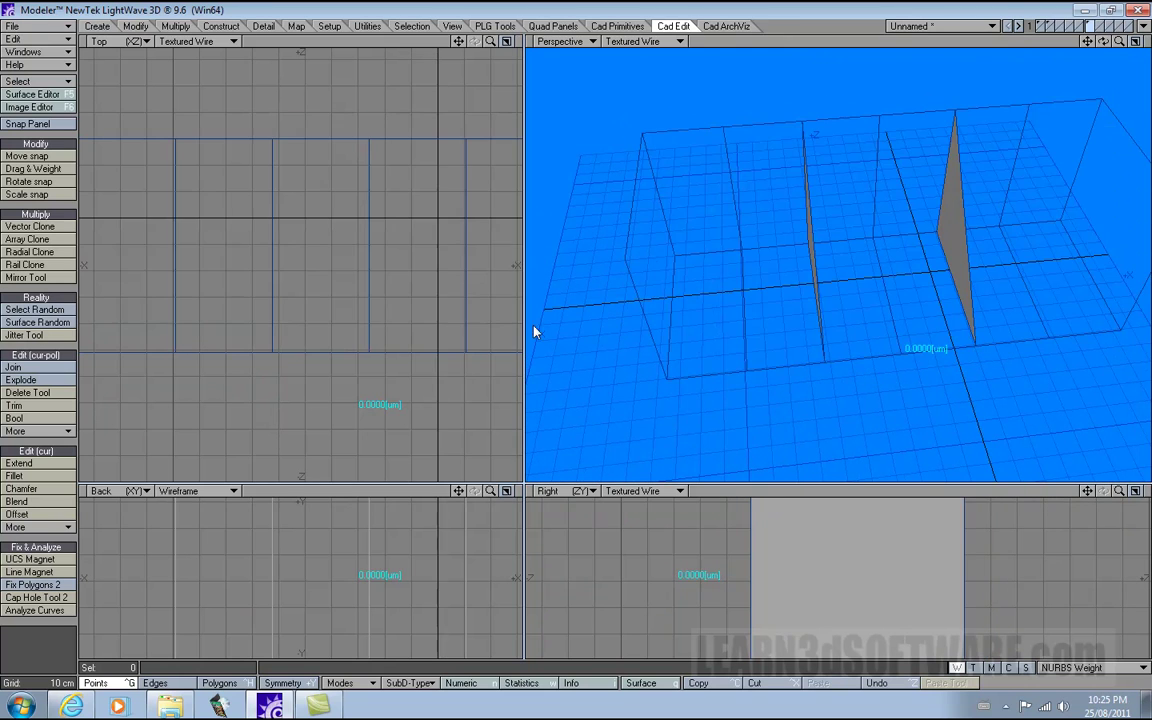
click(353, 411)
key(')
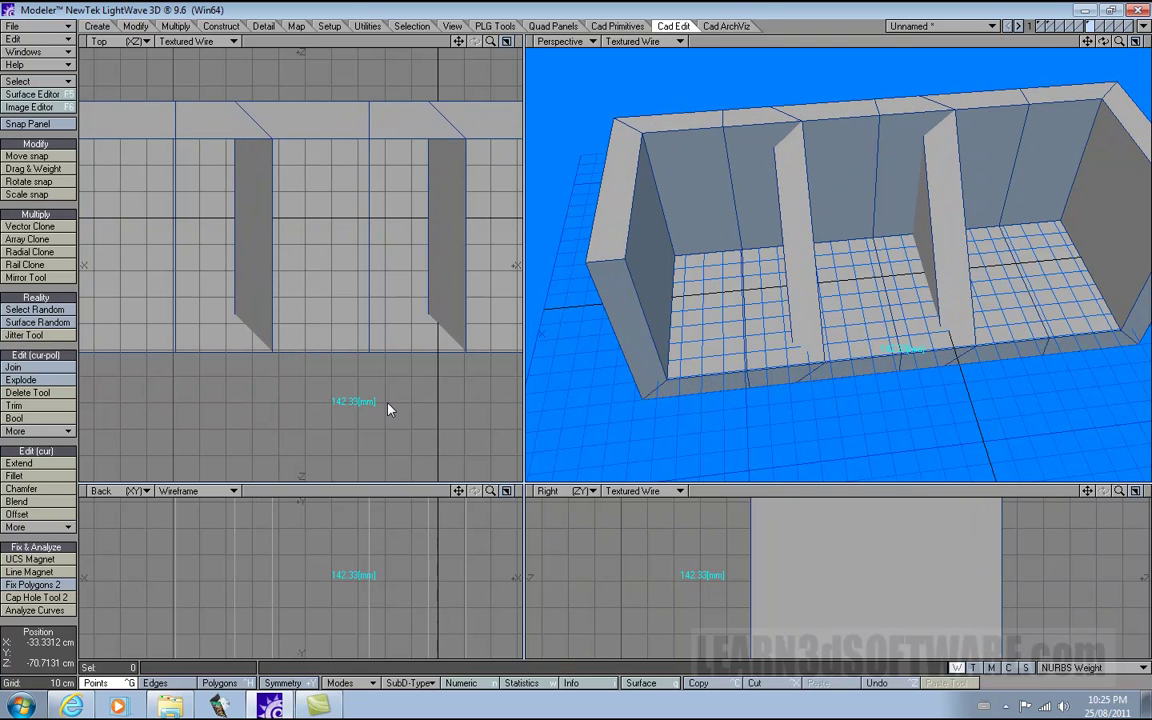
drag(350, 410, 325, 423)
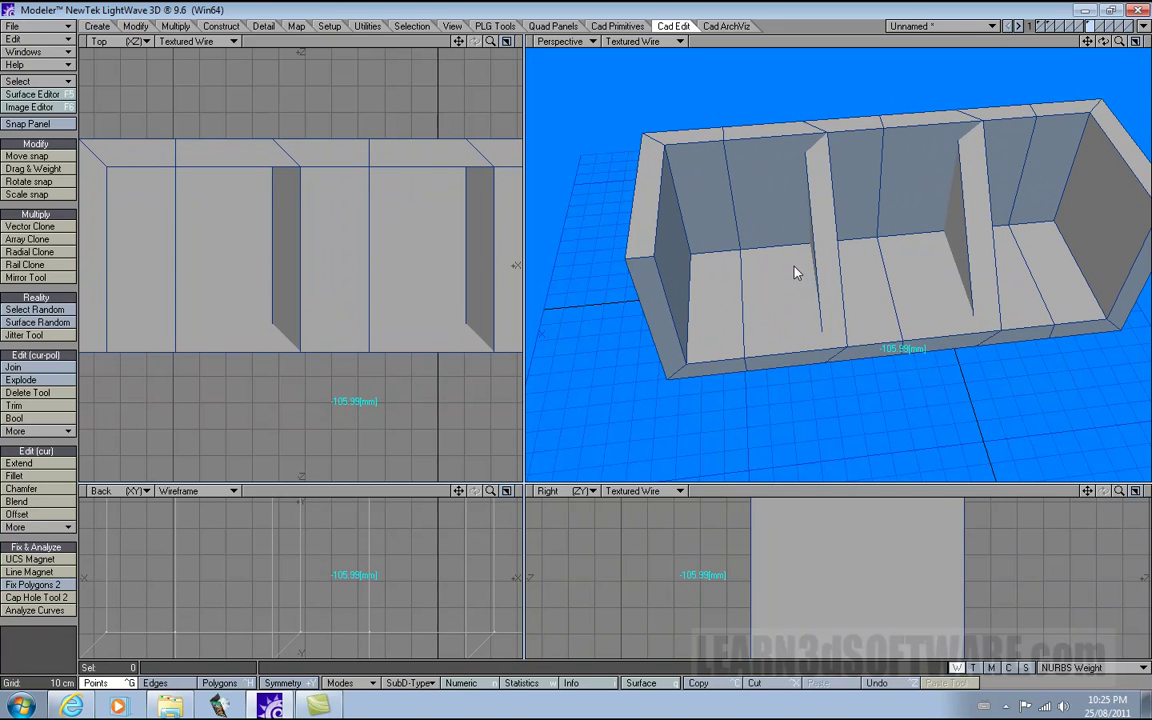
key(space)
Delete the sloped face and both triangular side polygons of the first divider nearest the -X end of the box.
key(ctrl+h)
click(828, 219)
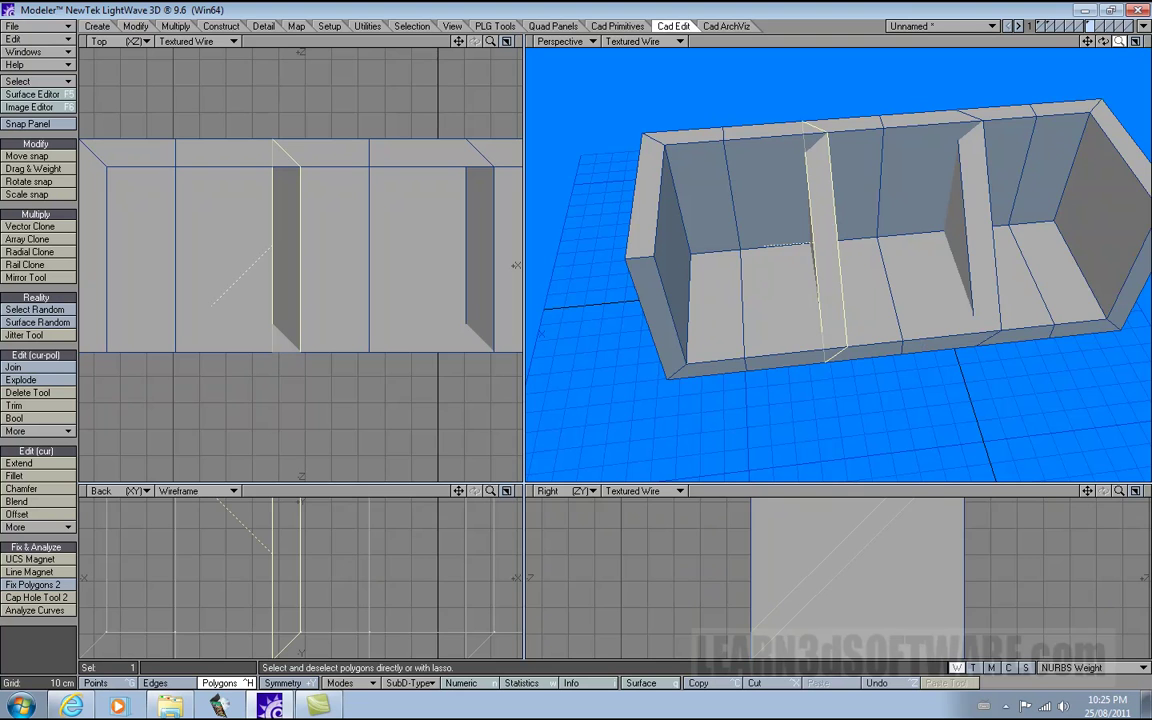
key(shift+a)
drag(1119, 41, 1142, 88)
click(838, 232)
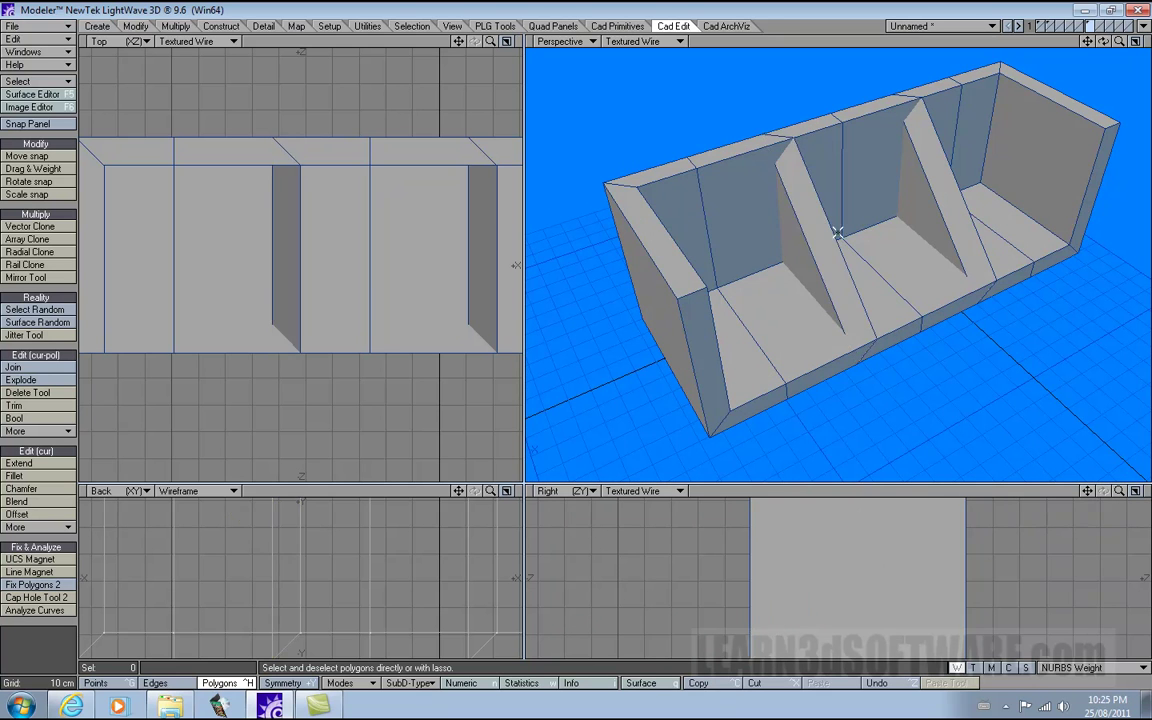
click(826, 235)
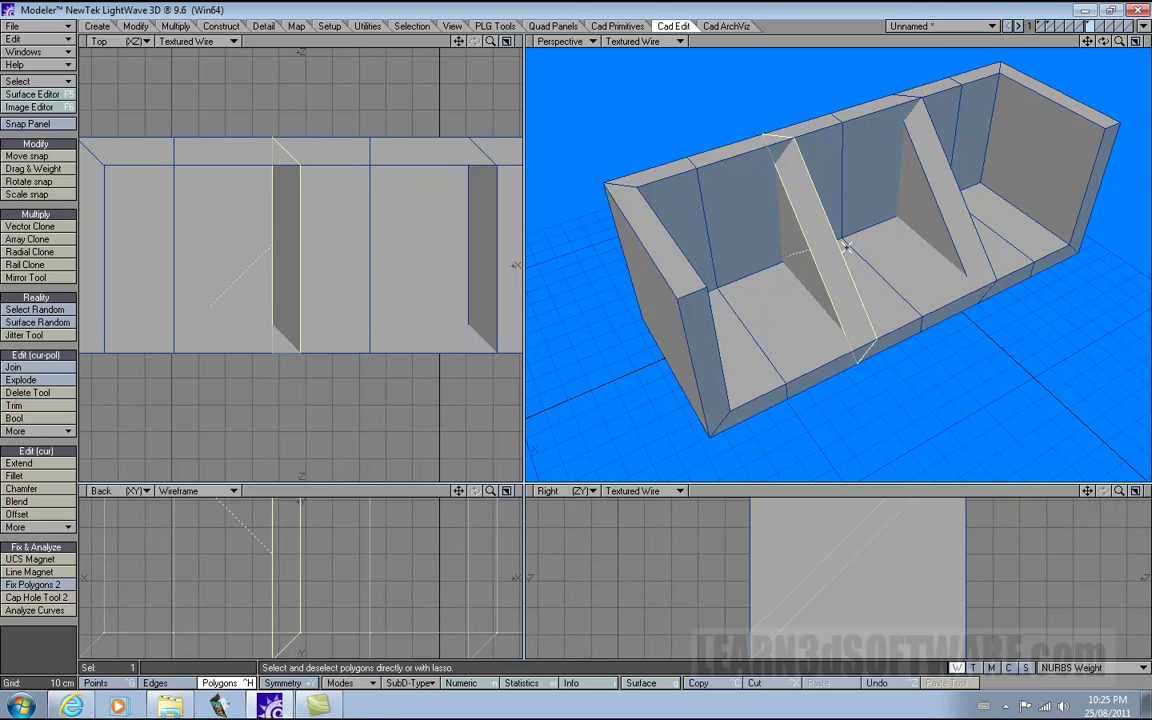
key(Delete)
click(806, 238)
key(Delete)
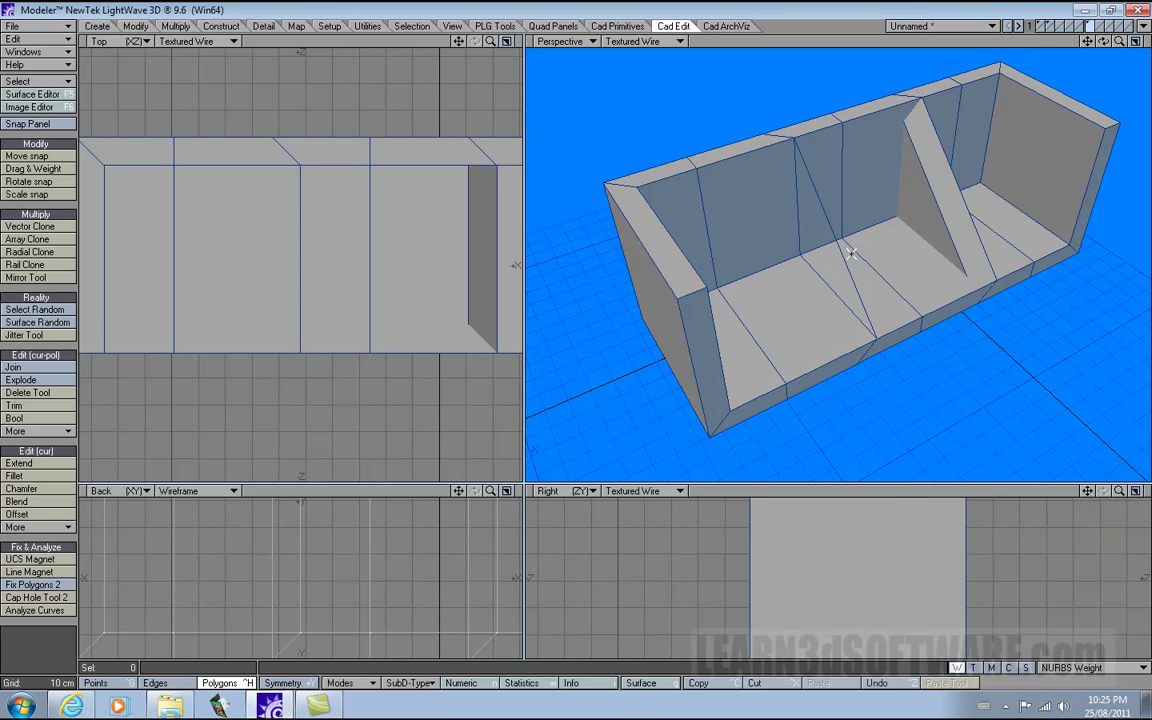
click(826, 232)
key(Delete)
Delete the sloped face and remaining triangular polygon of the second divider so only the thickened box is left.
click(936, 200)
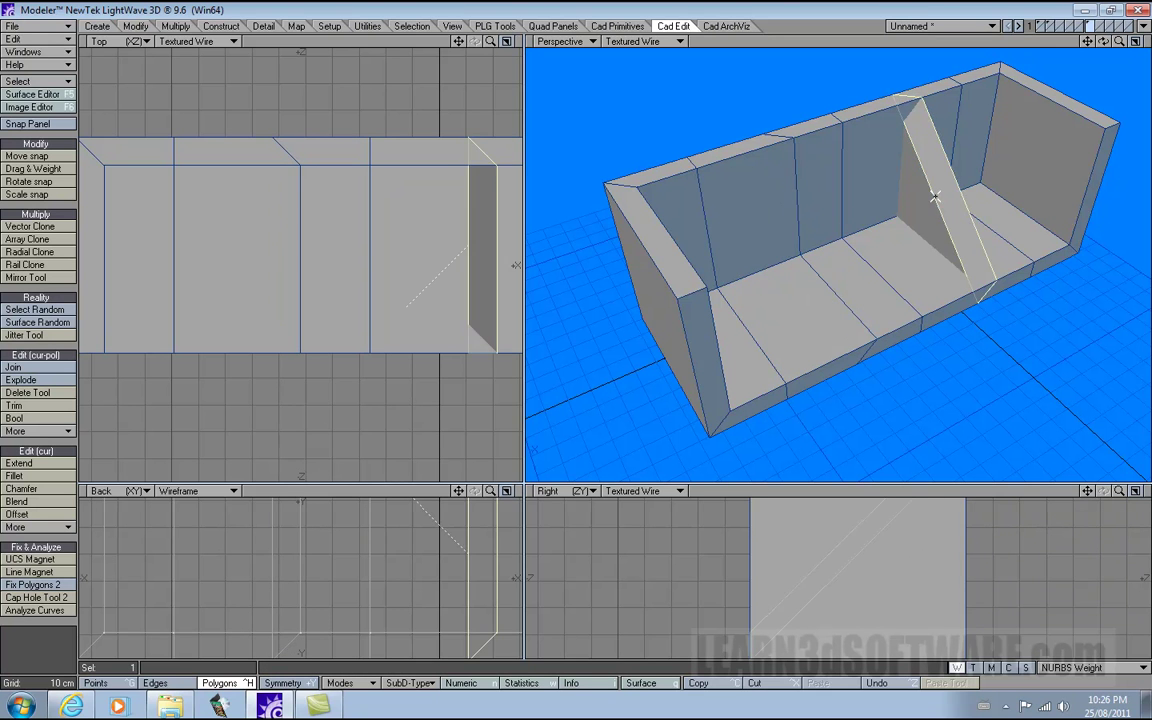
key(Delete)
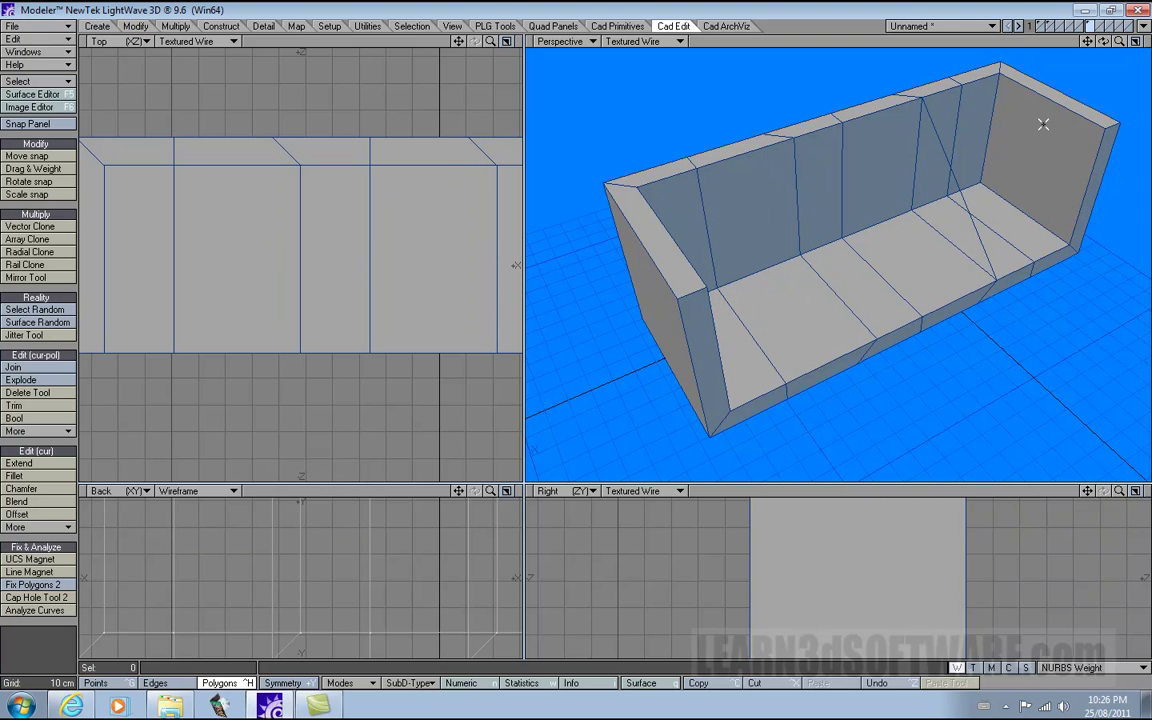
drag(1104, 44, 985, 44)
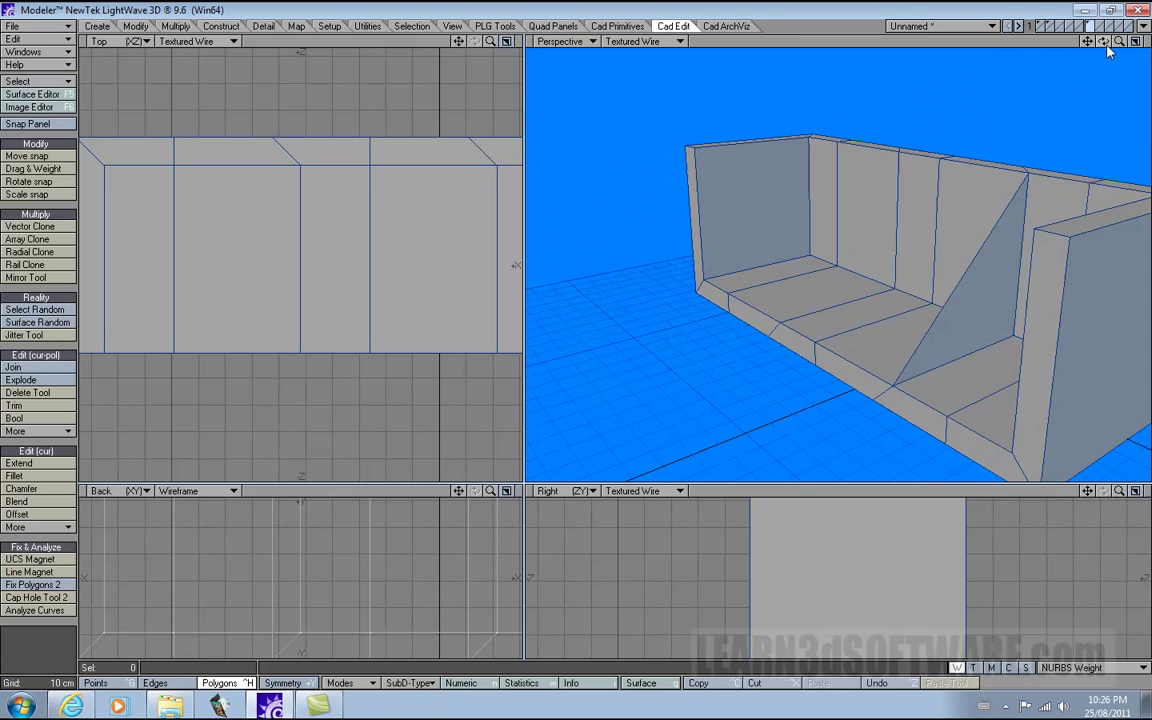
click(1012, 240)
key(Delete)
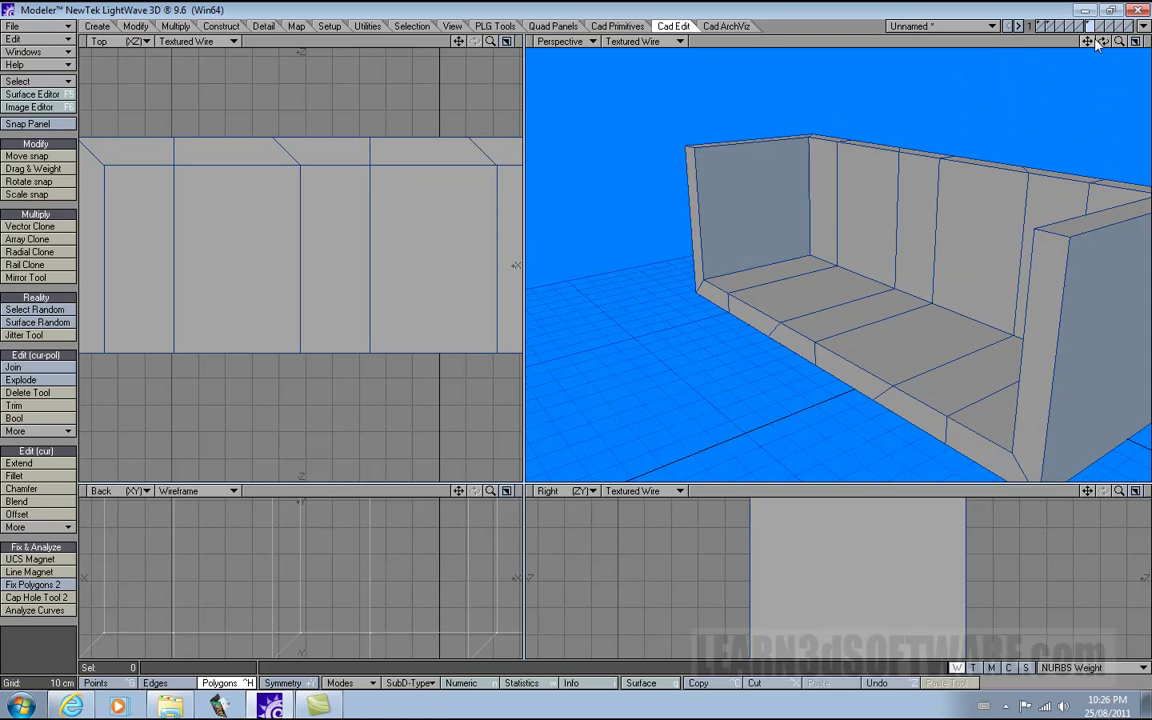
drag(1104, 41, 1074, 60)
Create a ball primitive centred on the X axis, just to the -X side of the origin, in the next empty layer.
click(1101, 25)
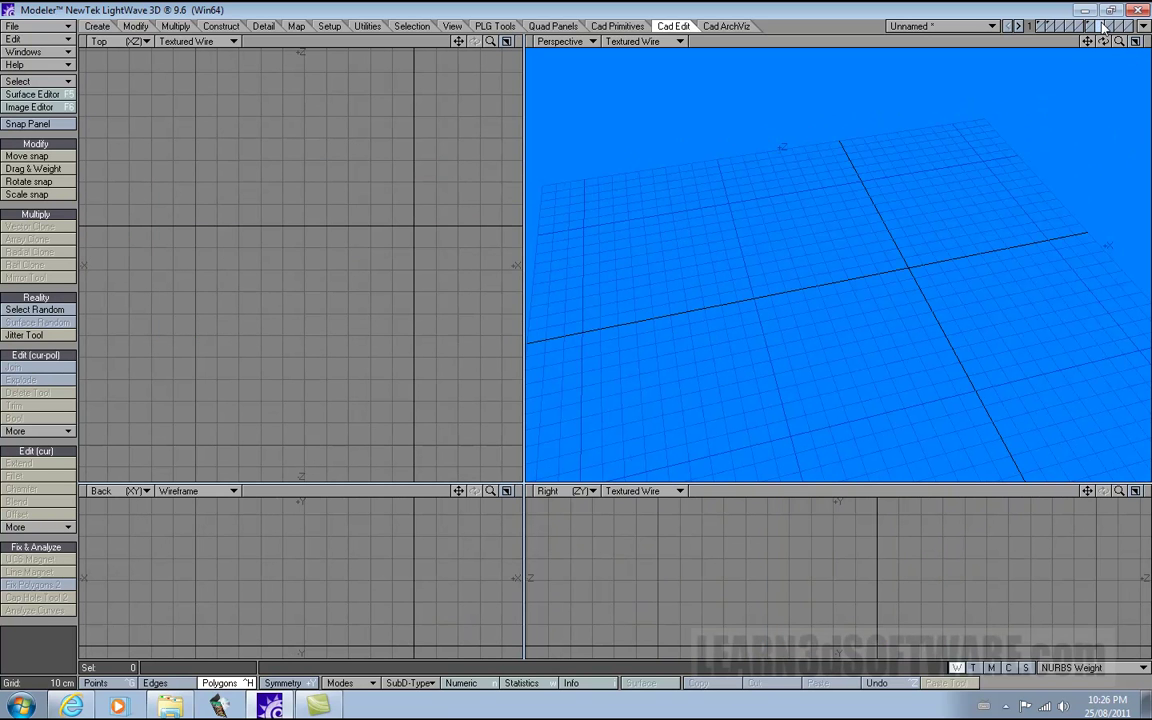
click(614, 27)
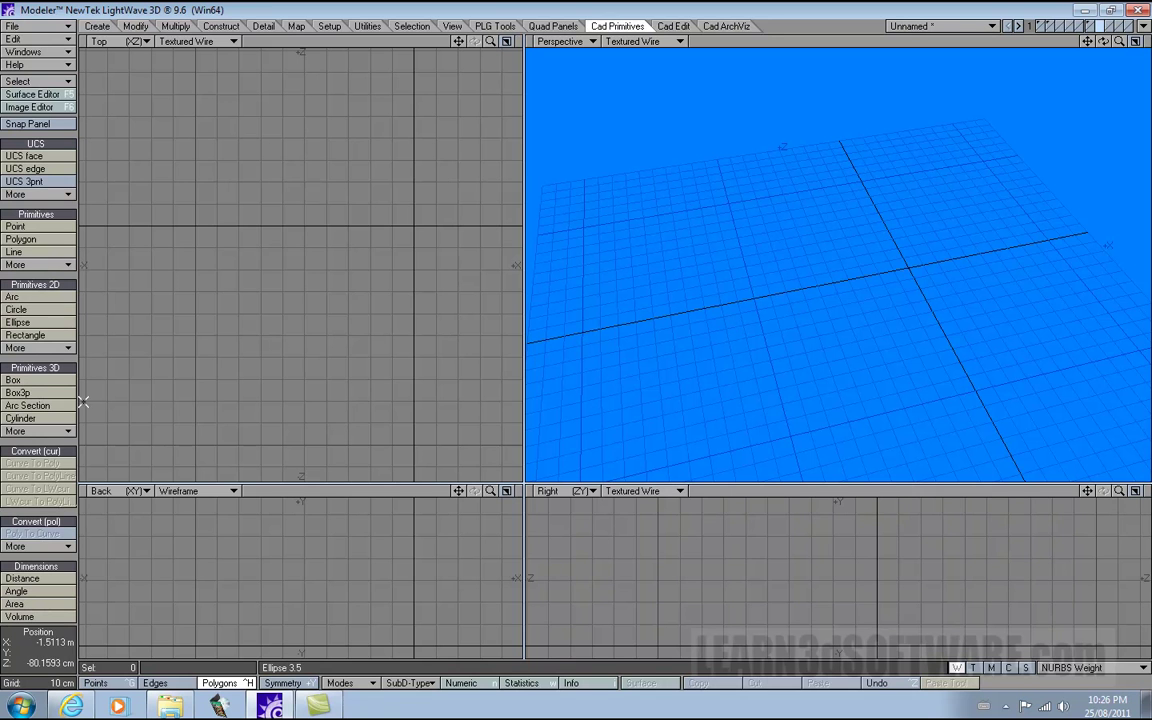
click(97, 27)
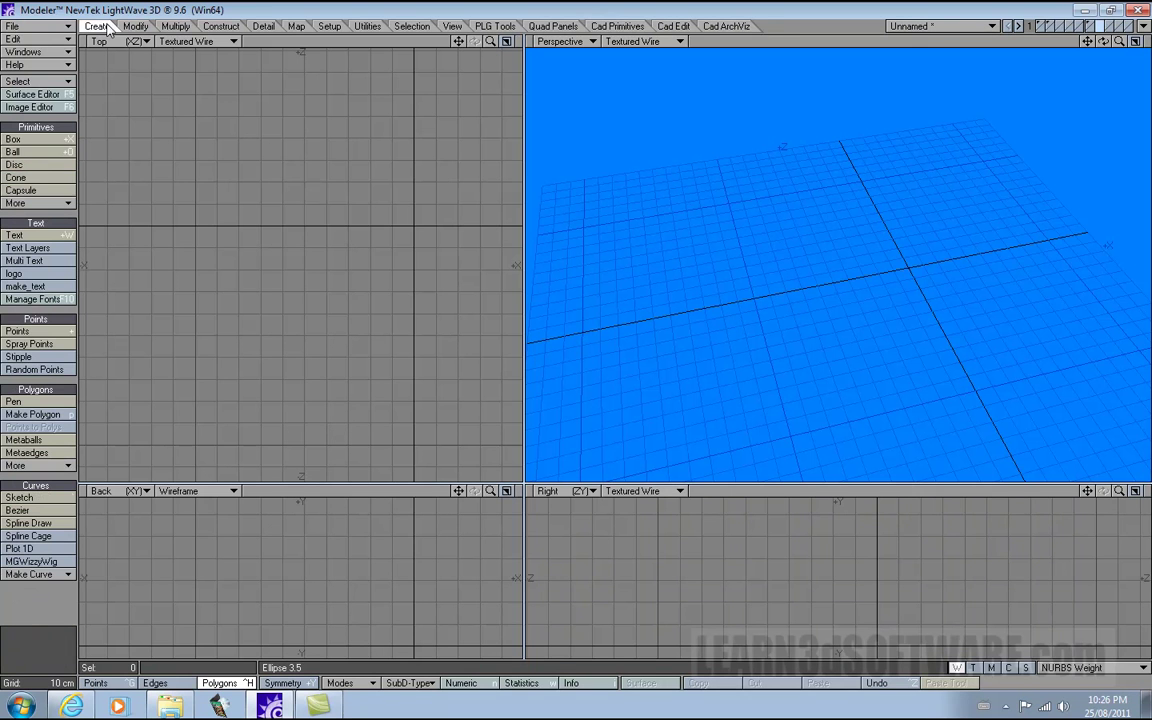
click(30, 152)
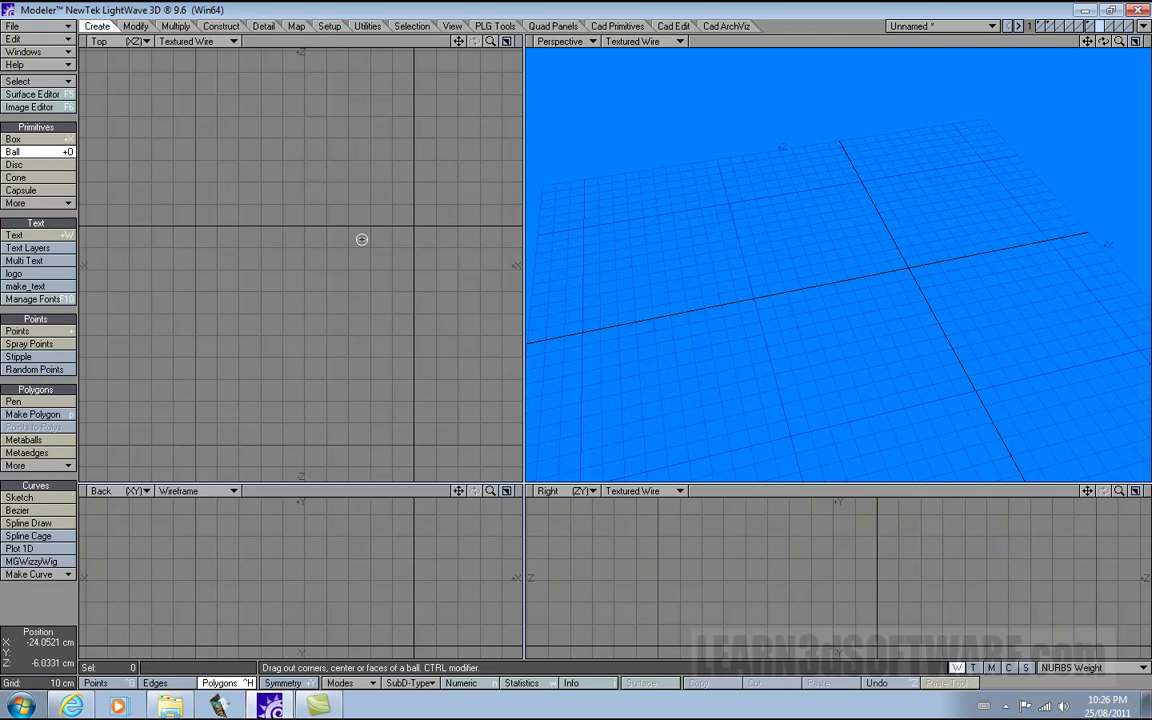
drag(370, 226, 427, 276)
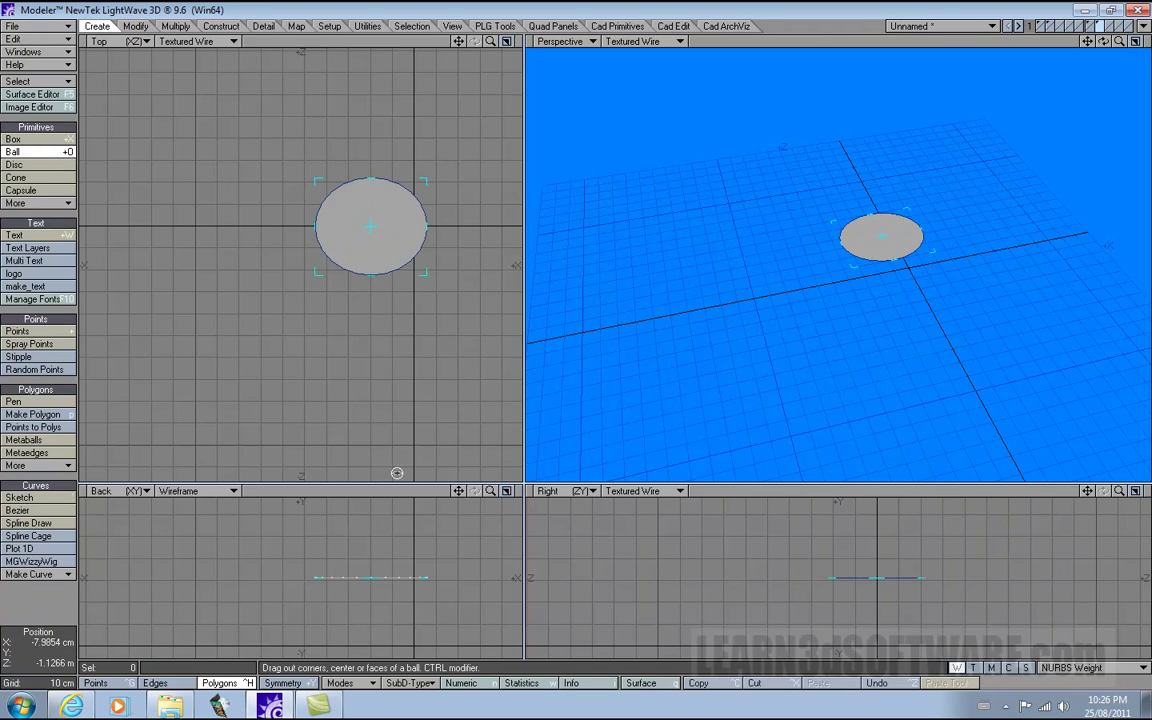
drag(371, 576, 373, 523)
key(space)
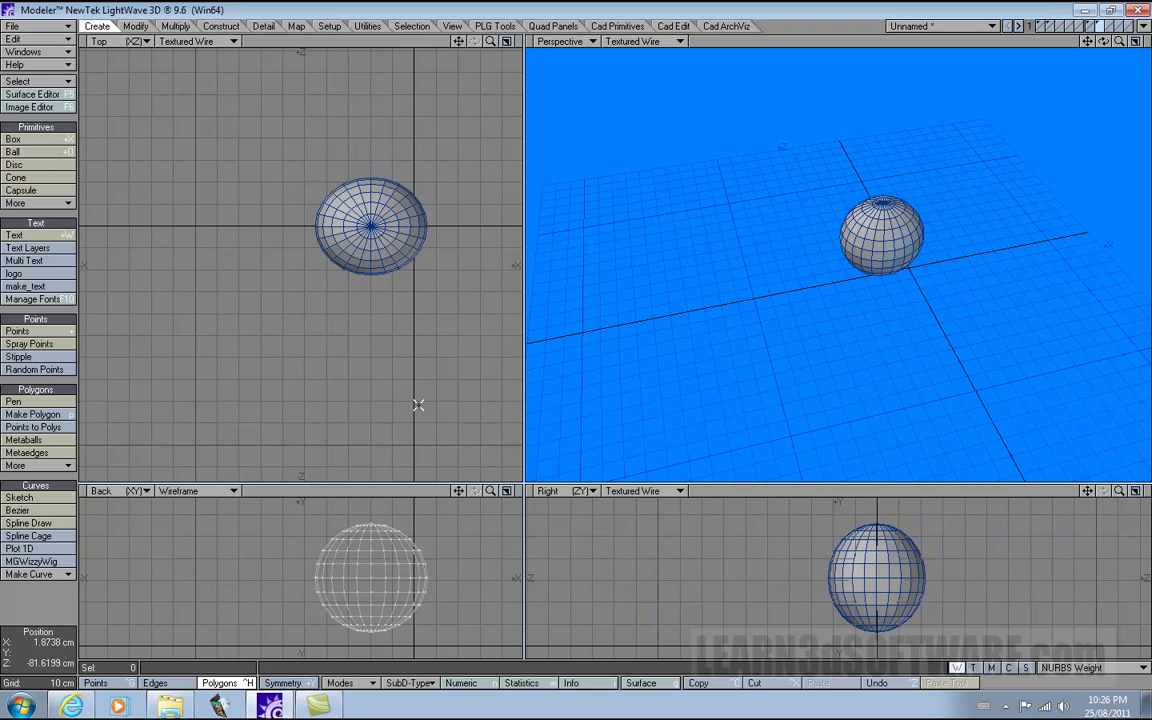
Set the Top view to Wireframe, lasso-select the ball's -X half and delete those polygons.
drag(490, 43, 493, 44)
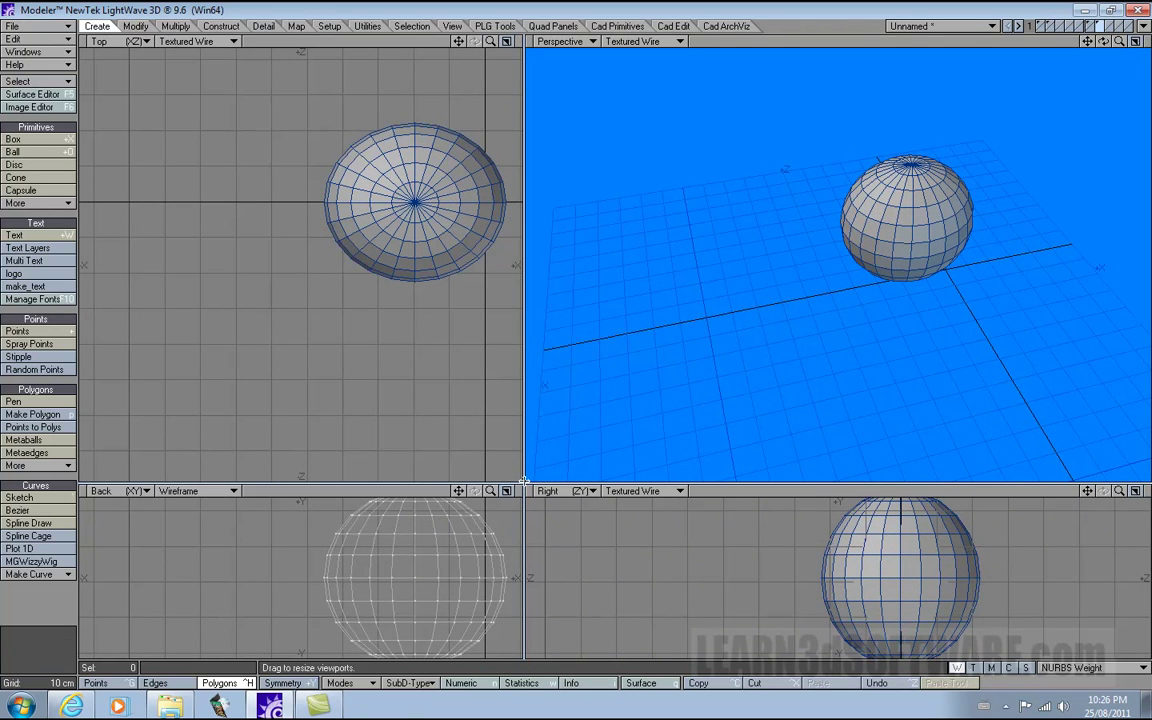
drag(524, 481, 600, 298)
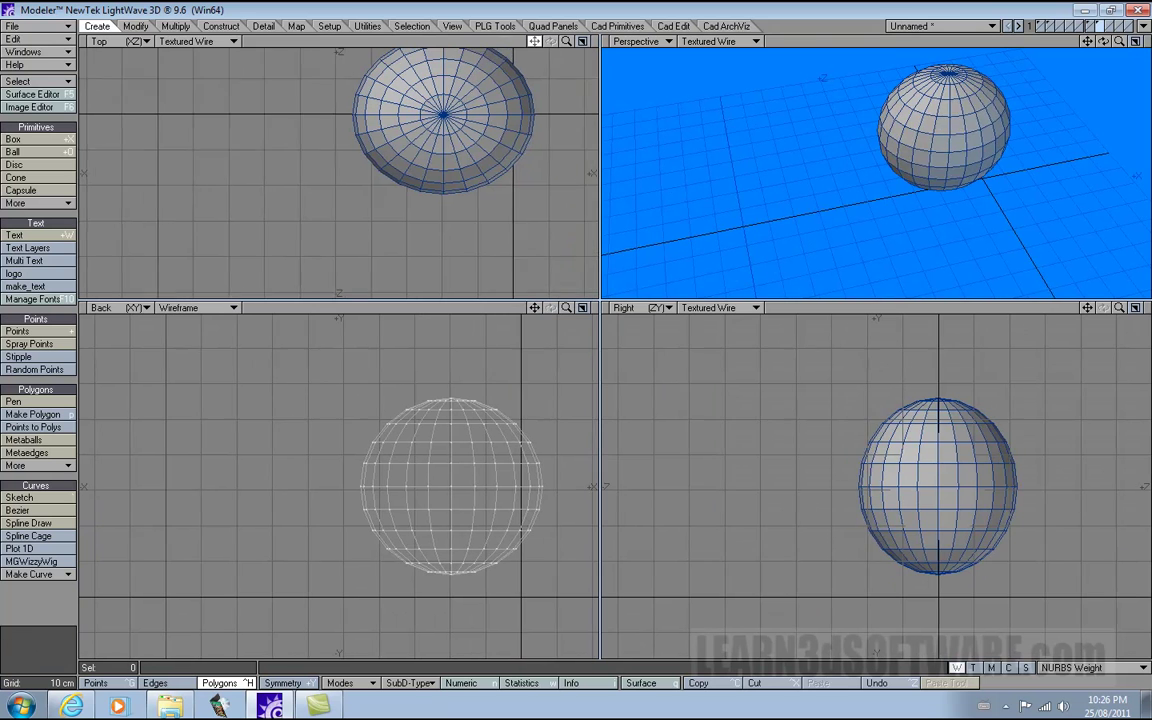
drag(534, 41, 477, 101)
click(187, 41)
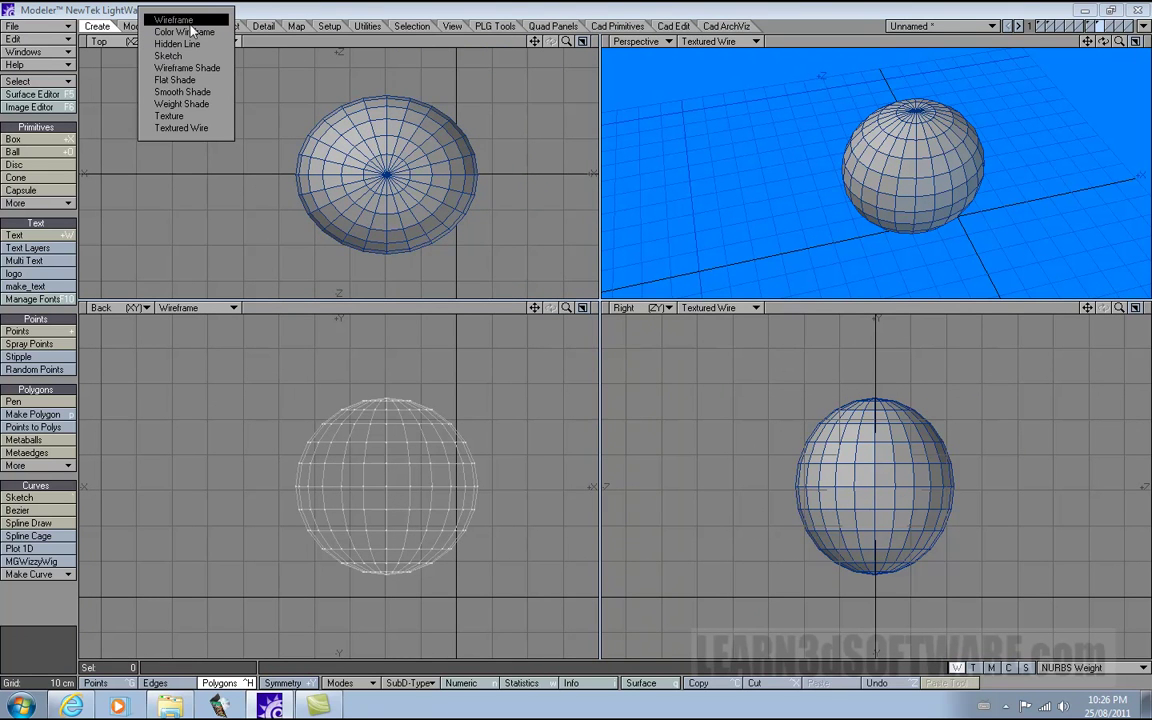
click(186, 21)
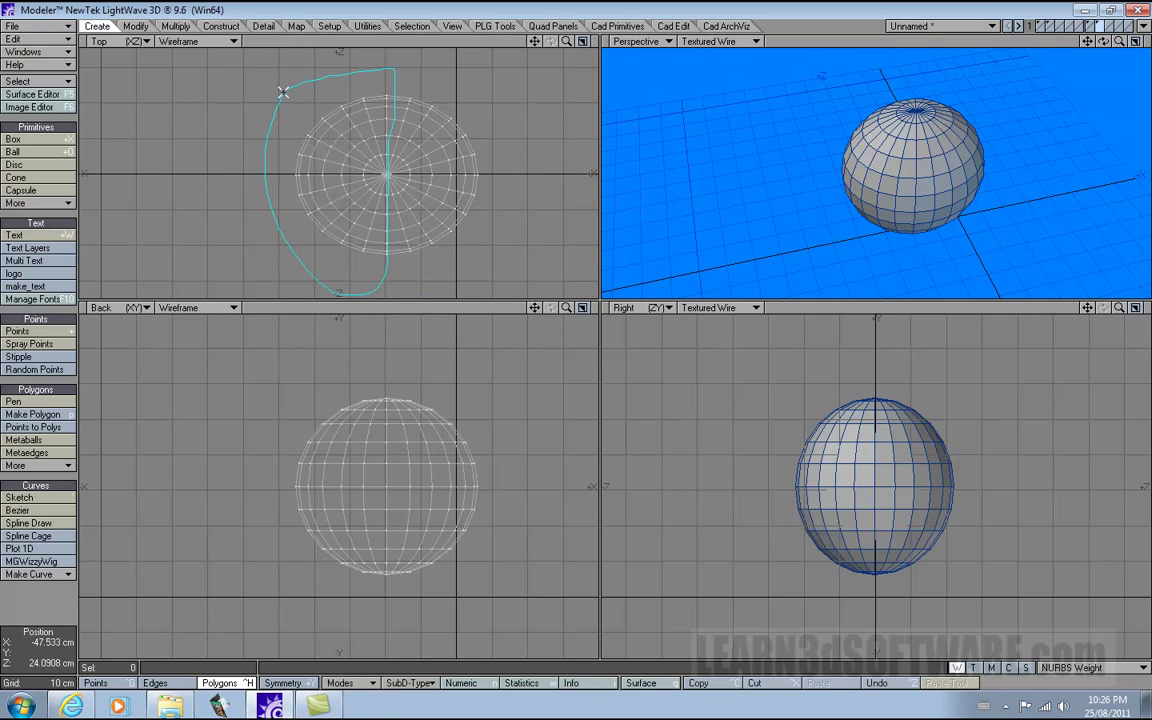
right_drag(283, 92, 296, 69)
key(Delete)
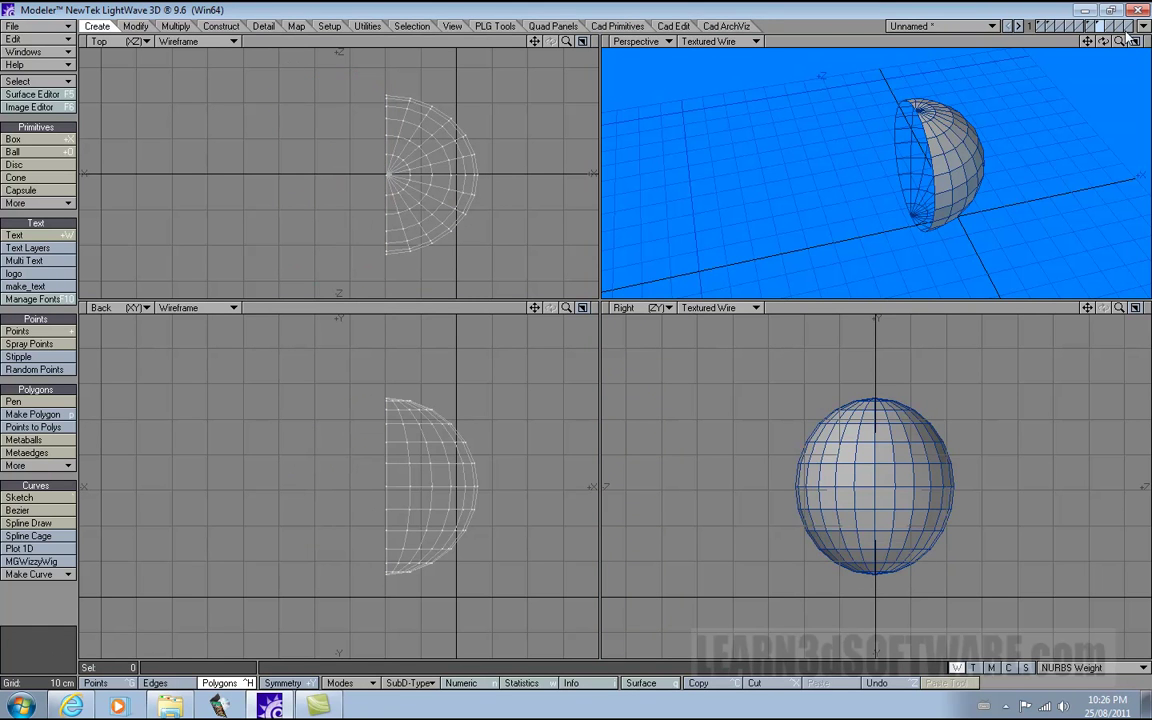
Lasso-select and delete the lower polygons of the half ball up to its equator, leaving a quarter-sphere shell.
drag(1103, 41, 993, 38)
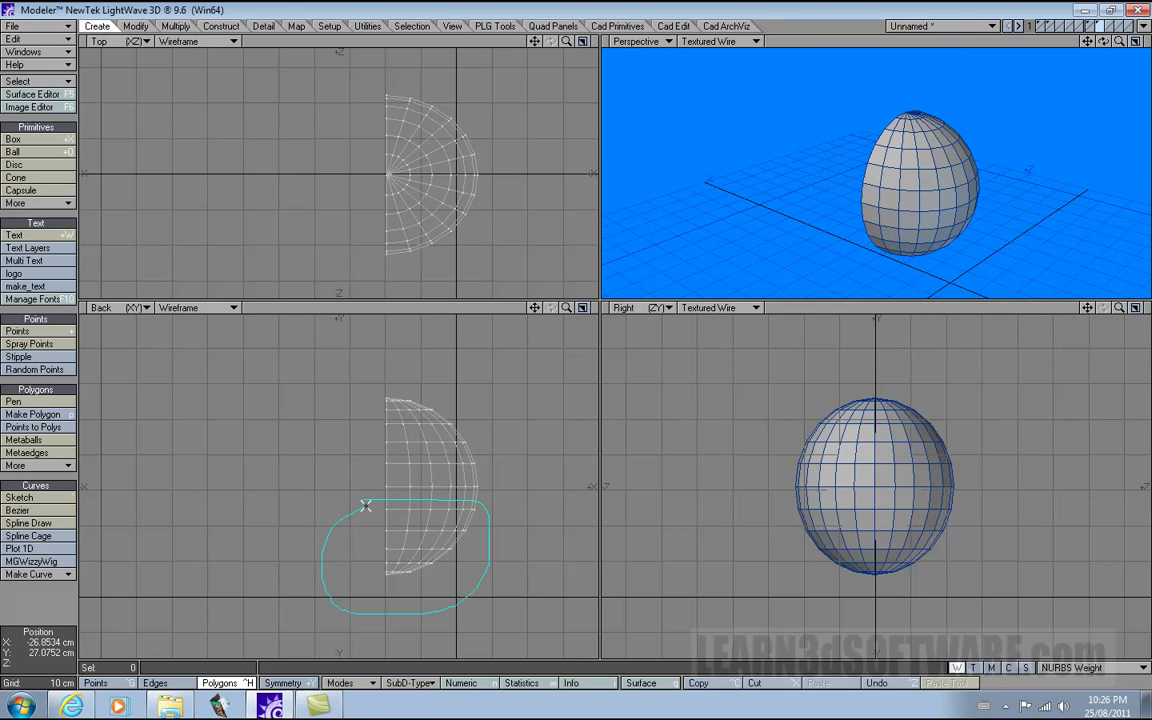
right_drag(366, 506, 377, 504)
key(Delete)
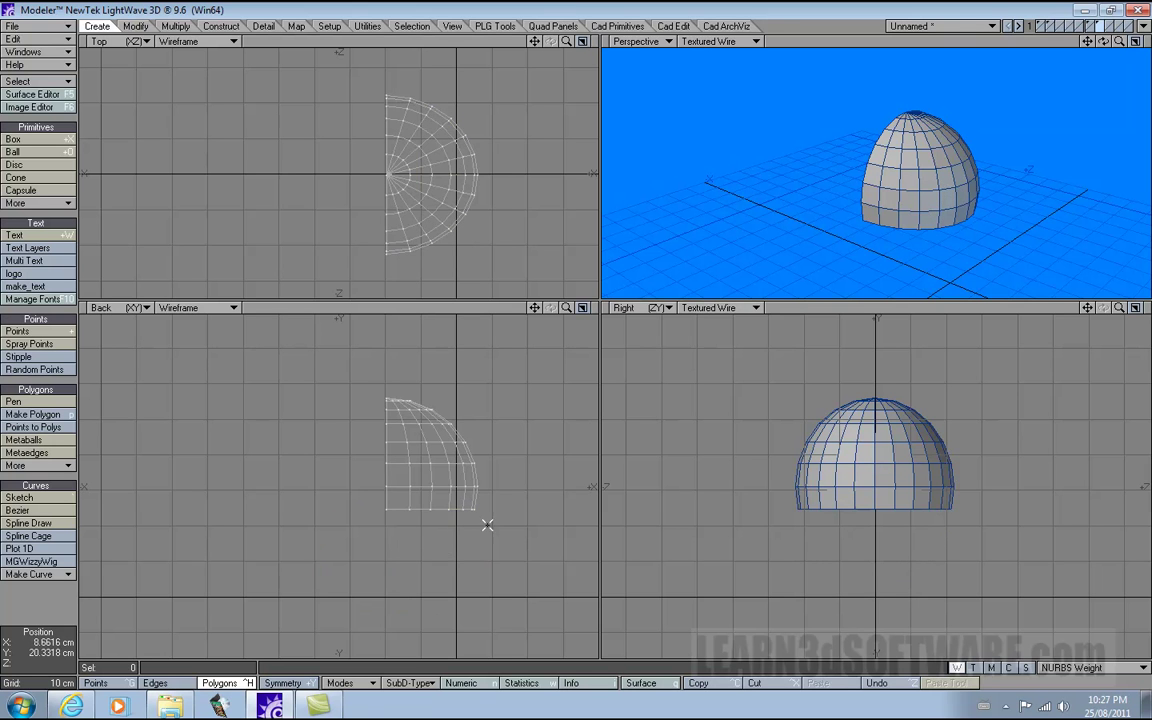
right_drag(463, 545, 463, 545)
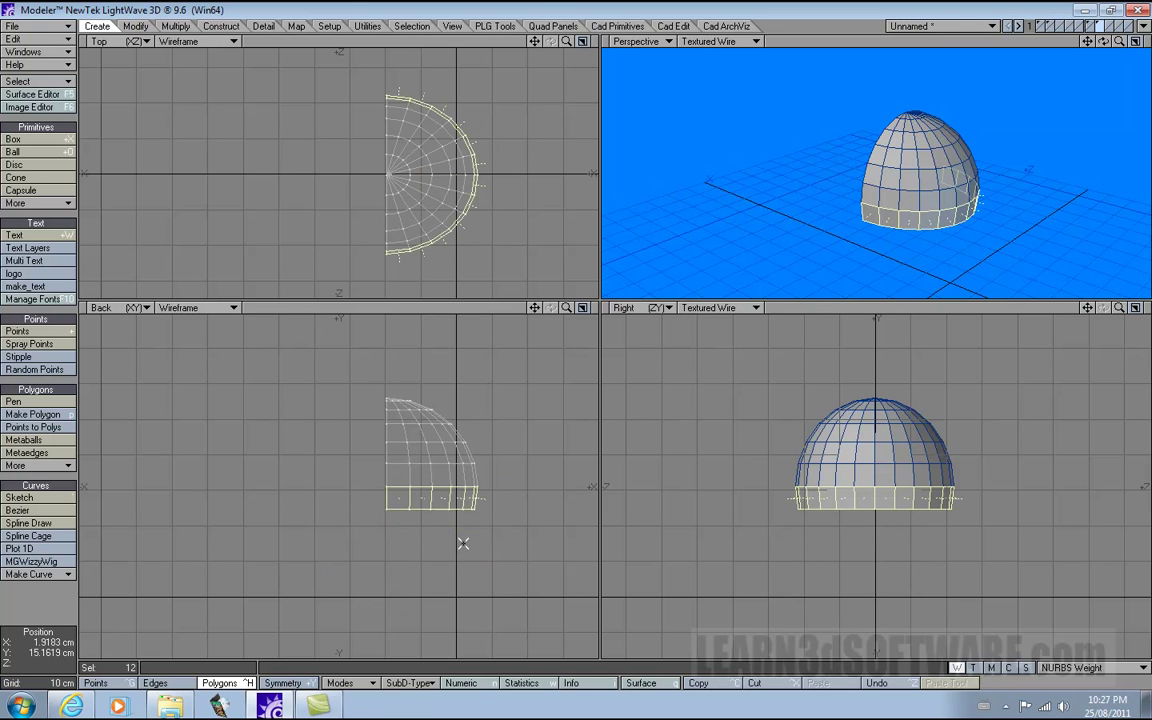
key(Delete)
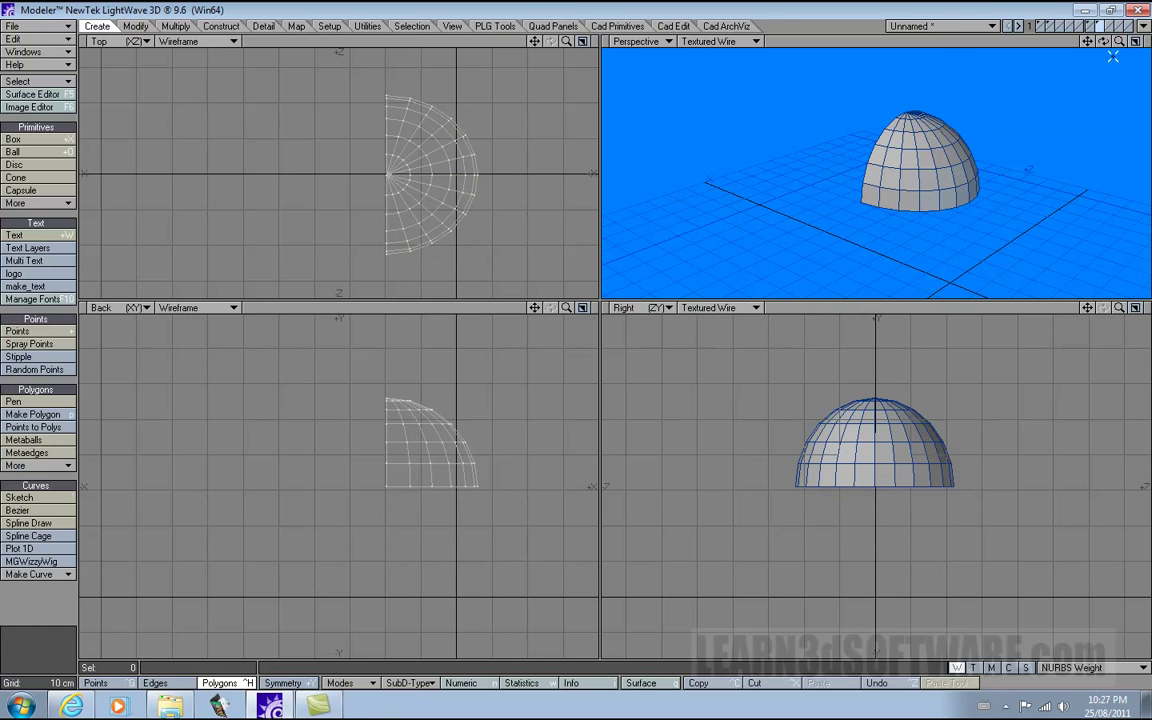
Thicken the quarter-sphere shell by about 37 mm with Thickness 3.5 and open the tool's numeric settings.
drag(1103, 41, 1050, 95)
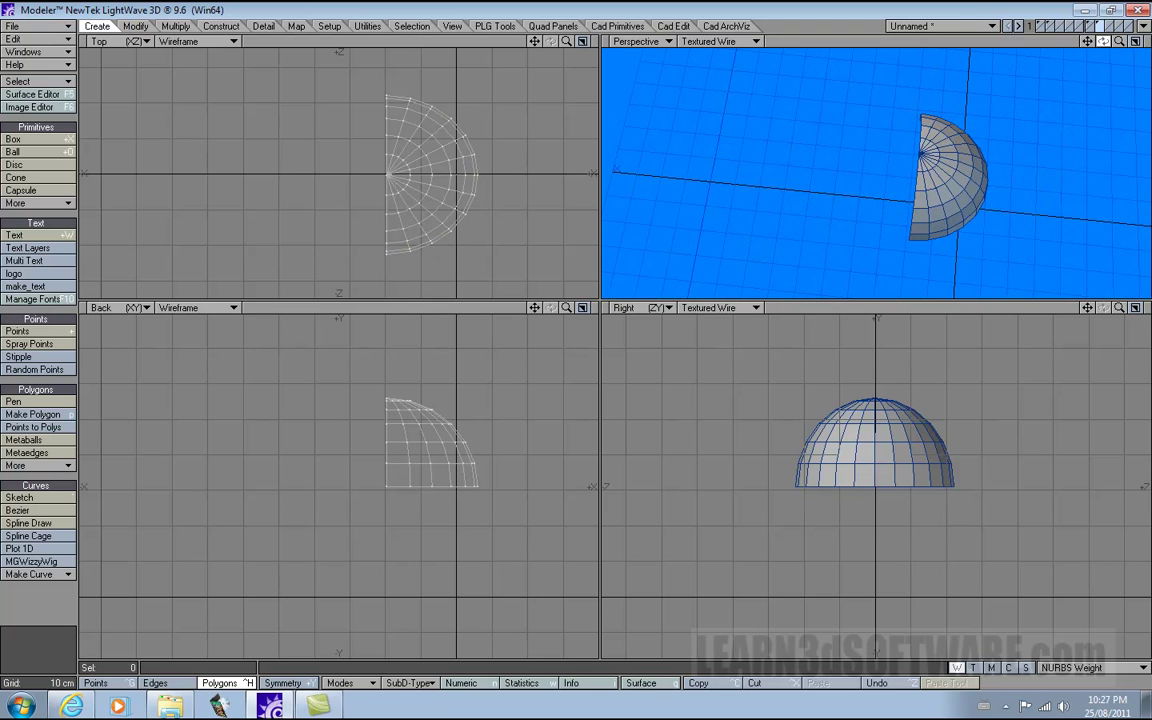
drag(1120, 43, 1145, 43)
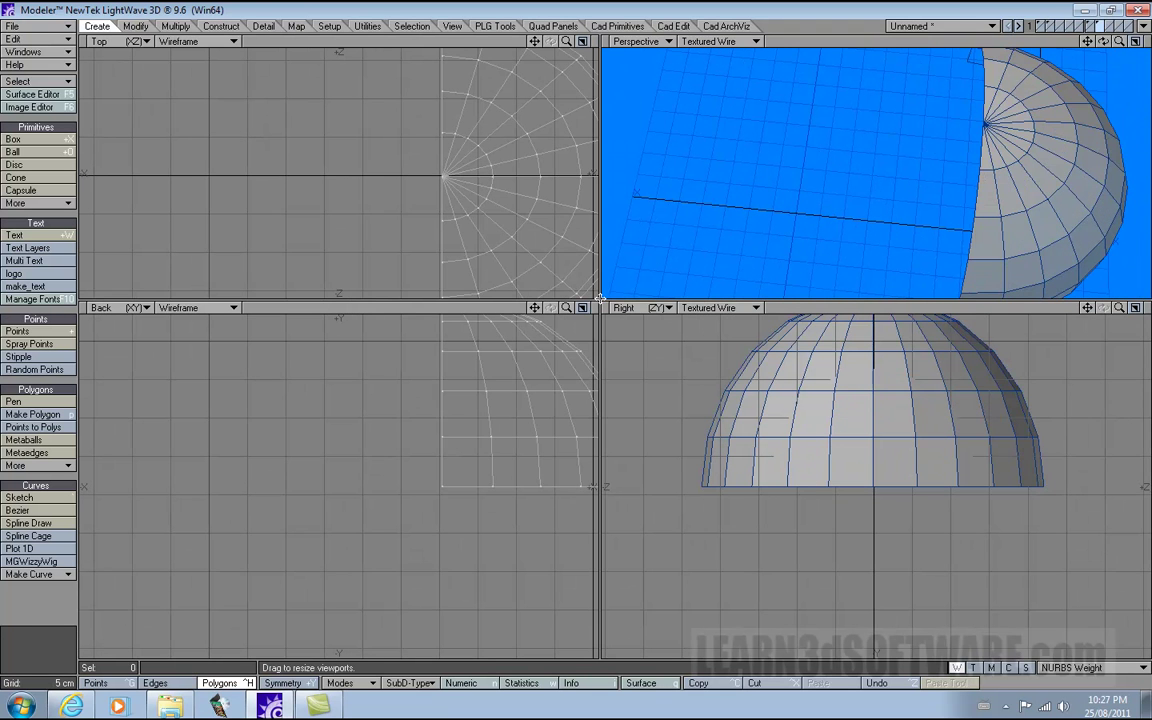
drag(600, 300, 655, 405)
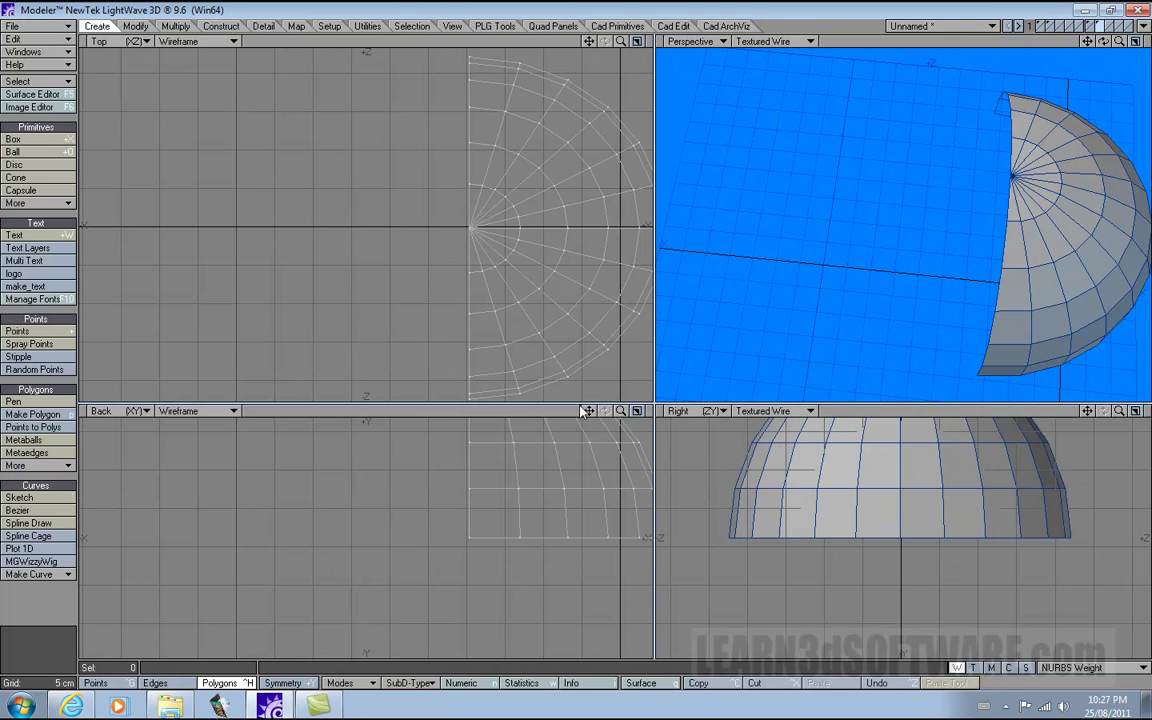
drag(586, 408, 598, 397)
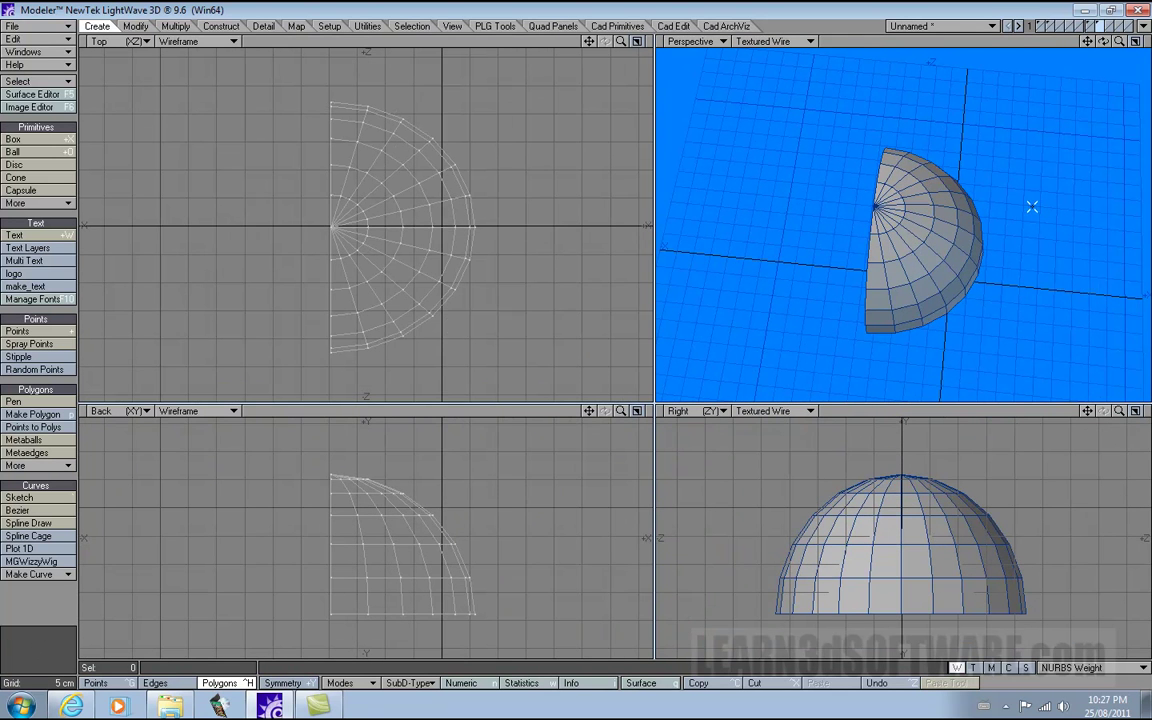
click(673, 27)
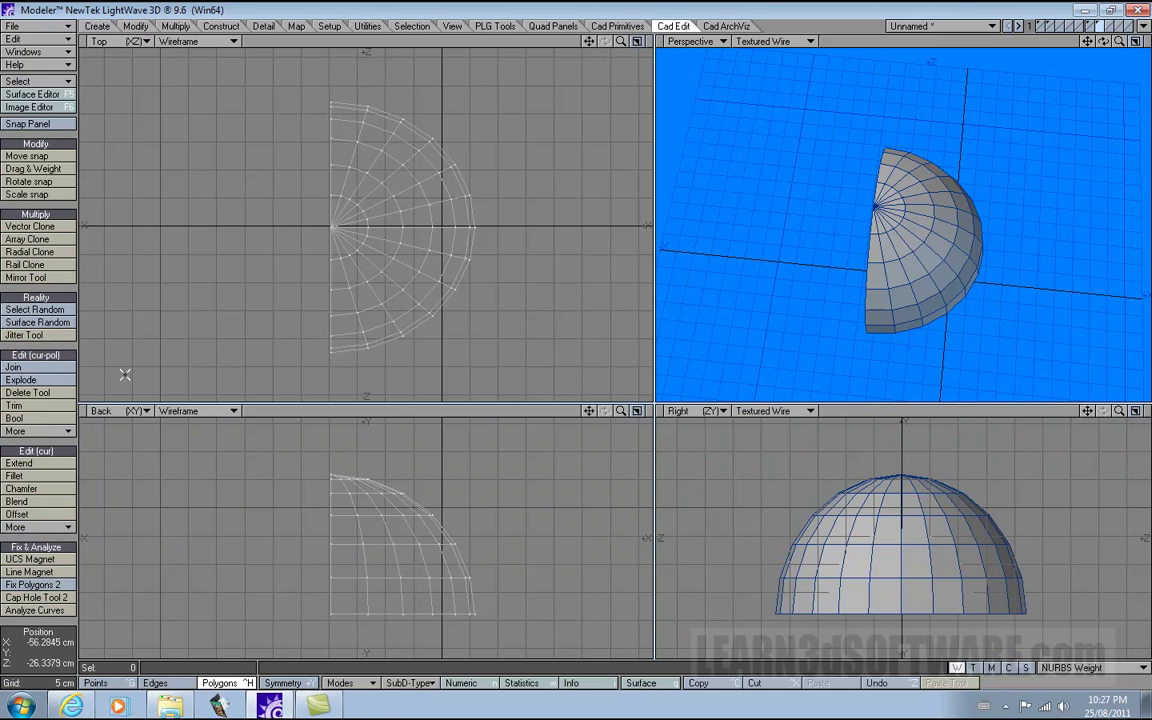
click(43, 433)
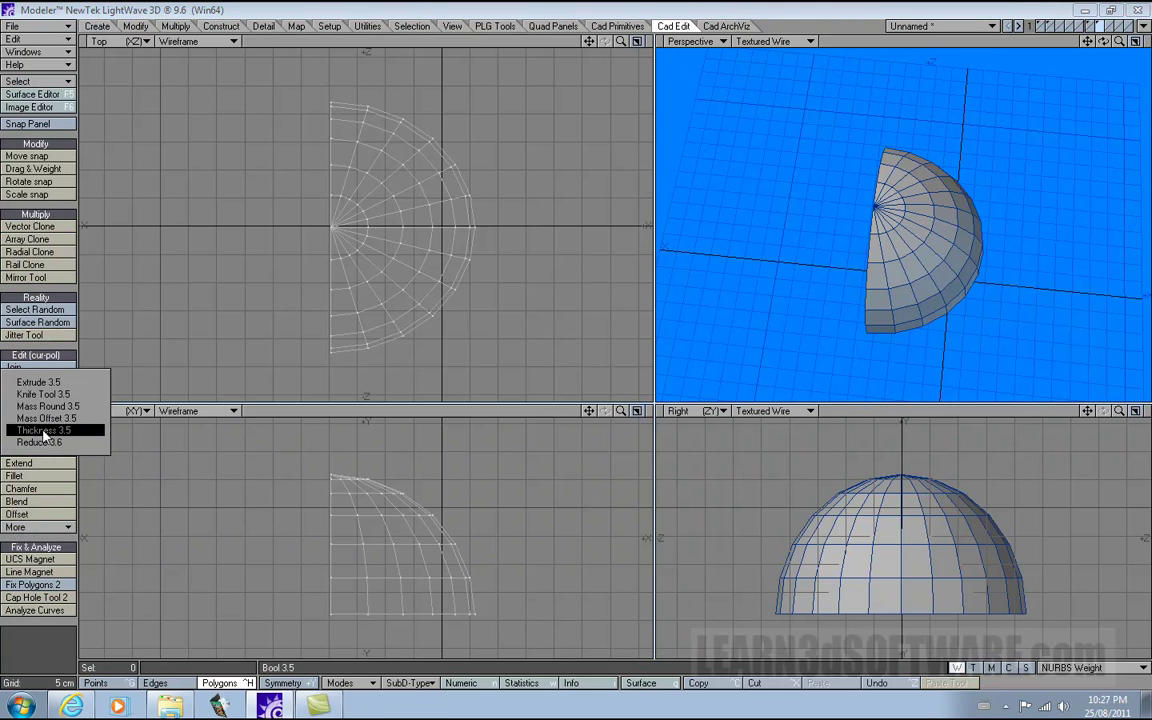
click(43, 430)
drag(457, 461, 506, 459)
drag(1104, 44, 1126, 100)
mouse_move(1121, 45)
mouse_down()
mouse_move(1148, 46)
mouse_move(1070, 44)
mouse_move(1062, 22)
mouse_move(1092, 70)
mouse_move(1112, 74)
mouse_move(1058, 56)
mouse_move(1104, 50)
mouse_up()
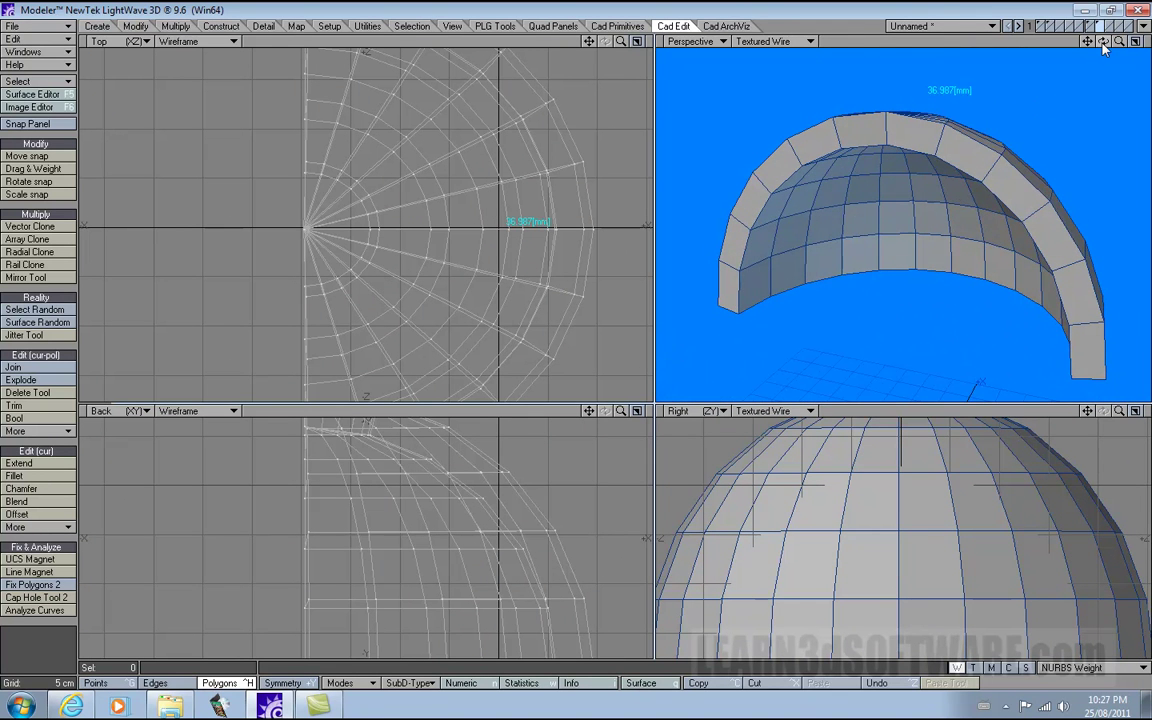
key(n)
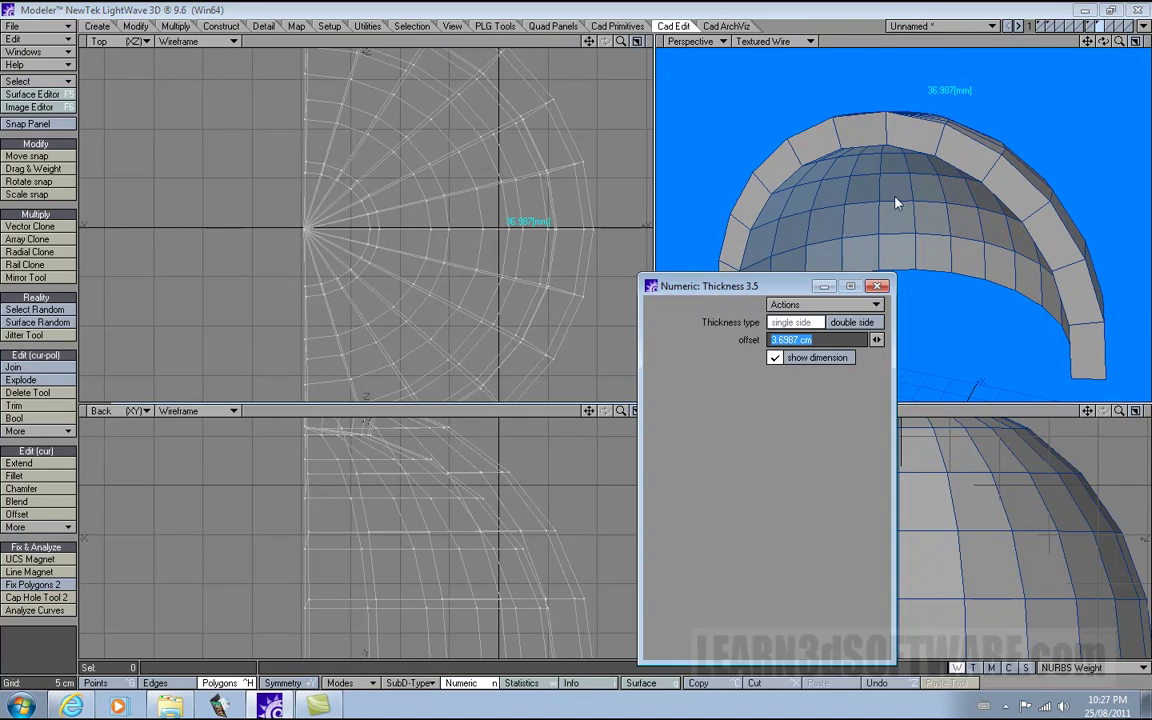
Switch the quarter-sphere shell's thickness type to double side, try a 10.6 cm offset, and reduce it to 3 cm.
drag(767, 282, 498, 208)
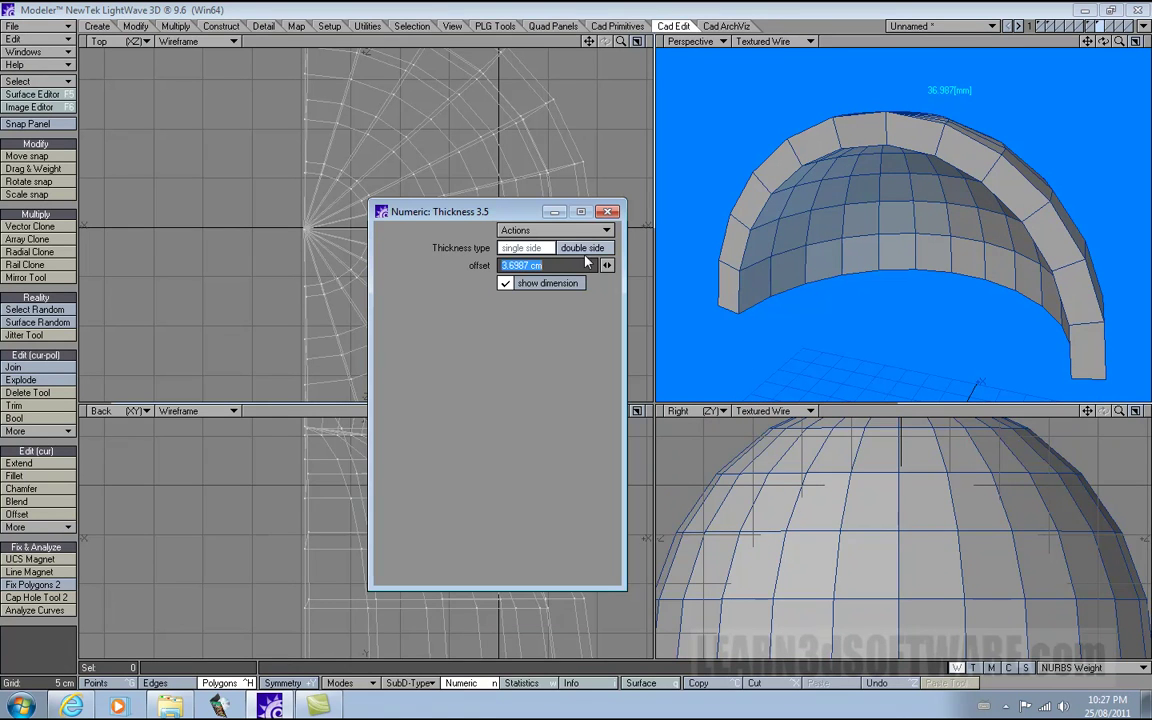
click(585, 249)
drag(606, 265, 665, 265)
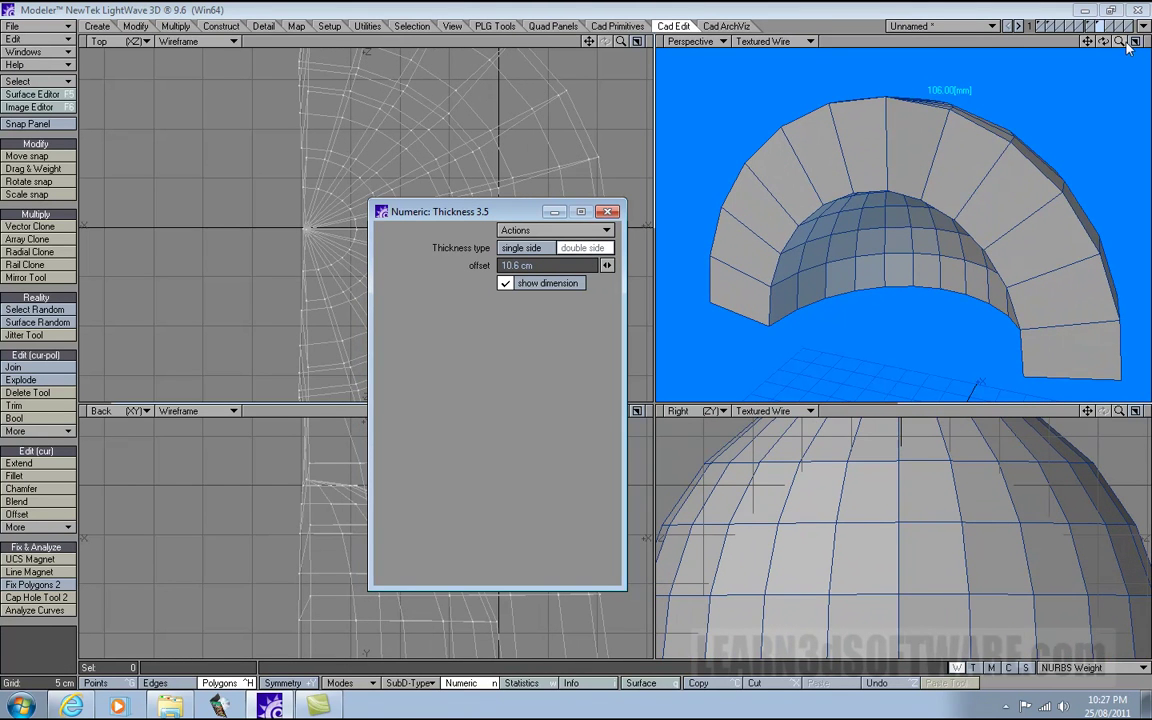
drag(1103, 41, 803, 215)
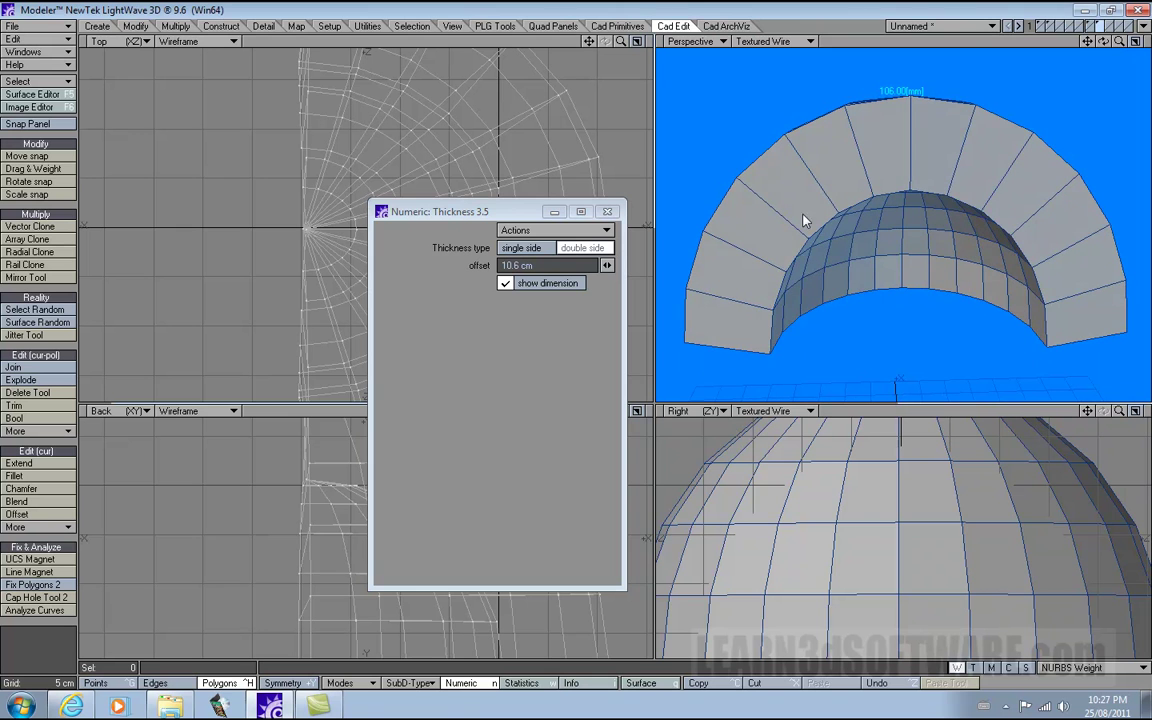
drag(606, 265, 533, 265)
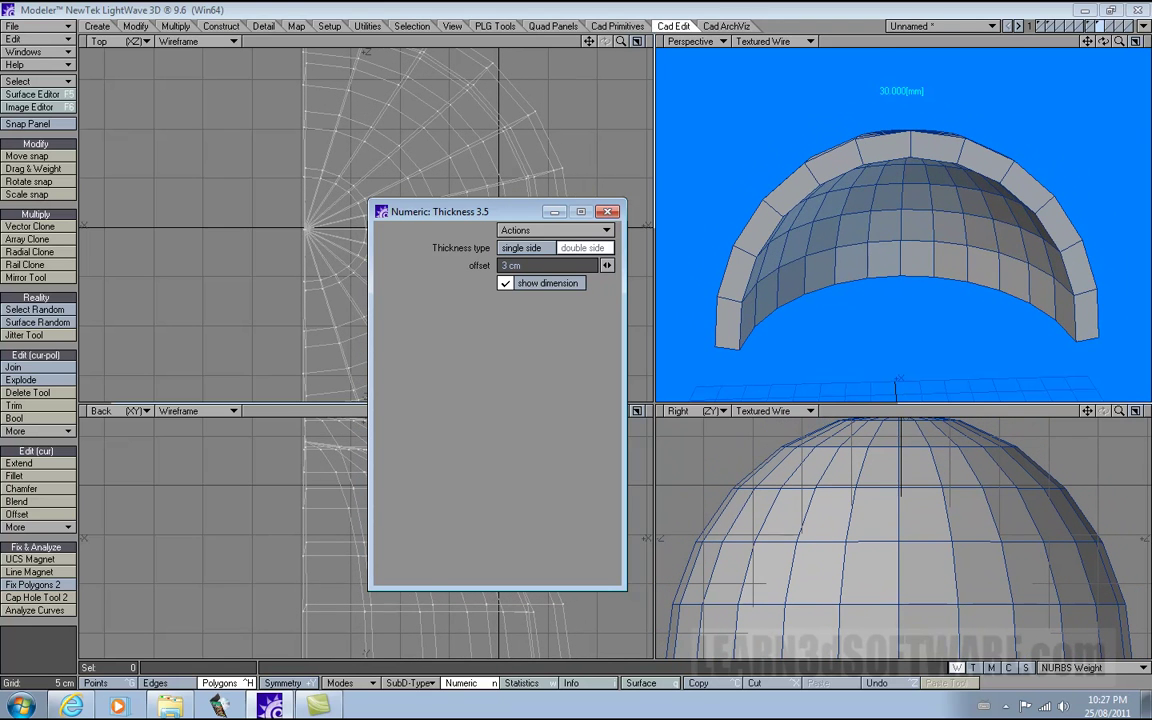
drag(1103, 42, 1054, 52)
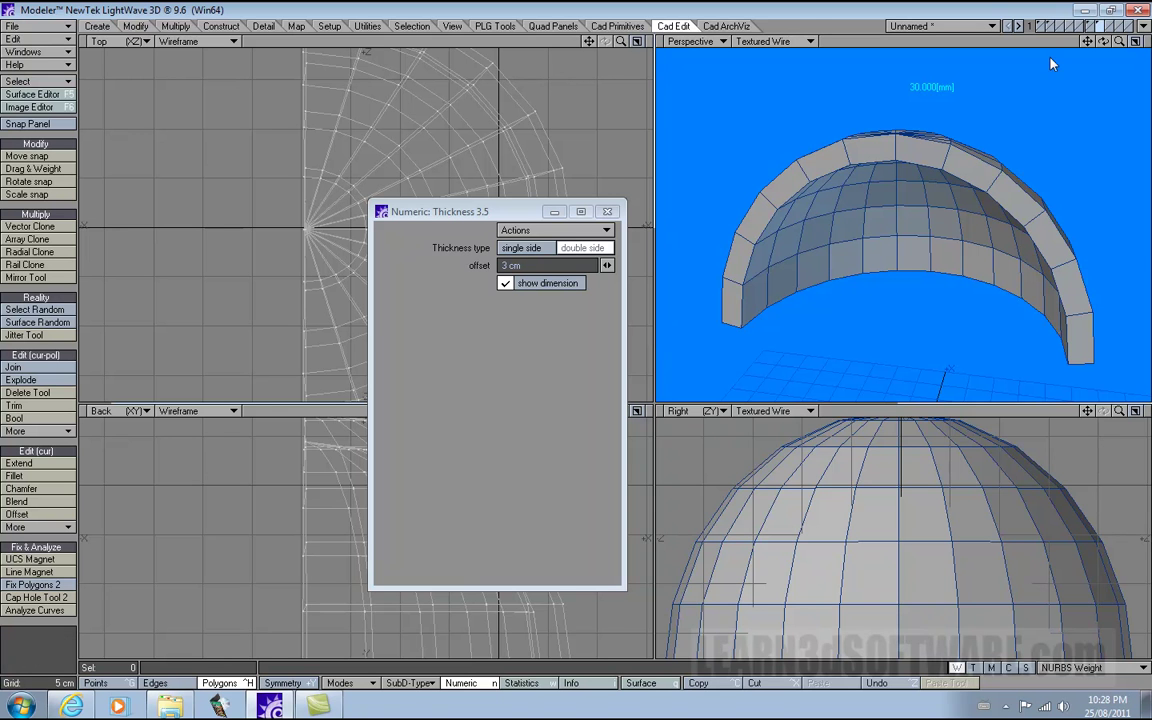
Display the layer with the thickened box, fit it in the views, and show it in Wireframe in the Perspective view.
click(1096, 28)
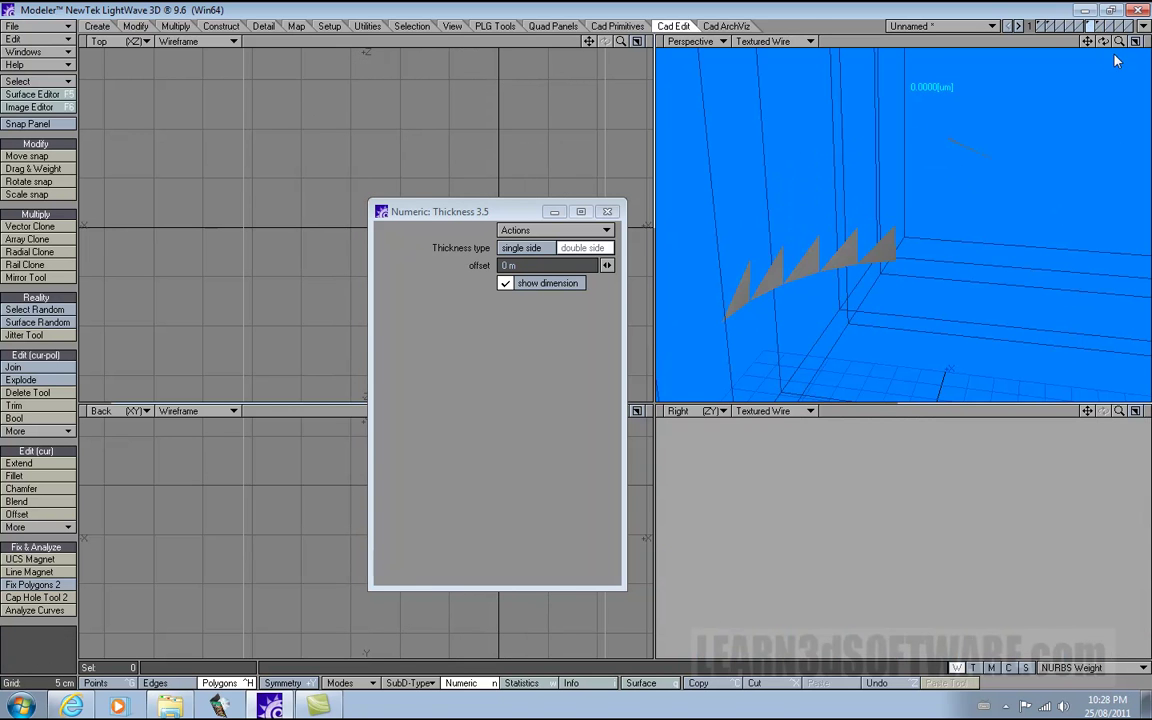
key(a)
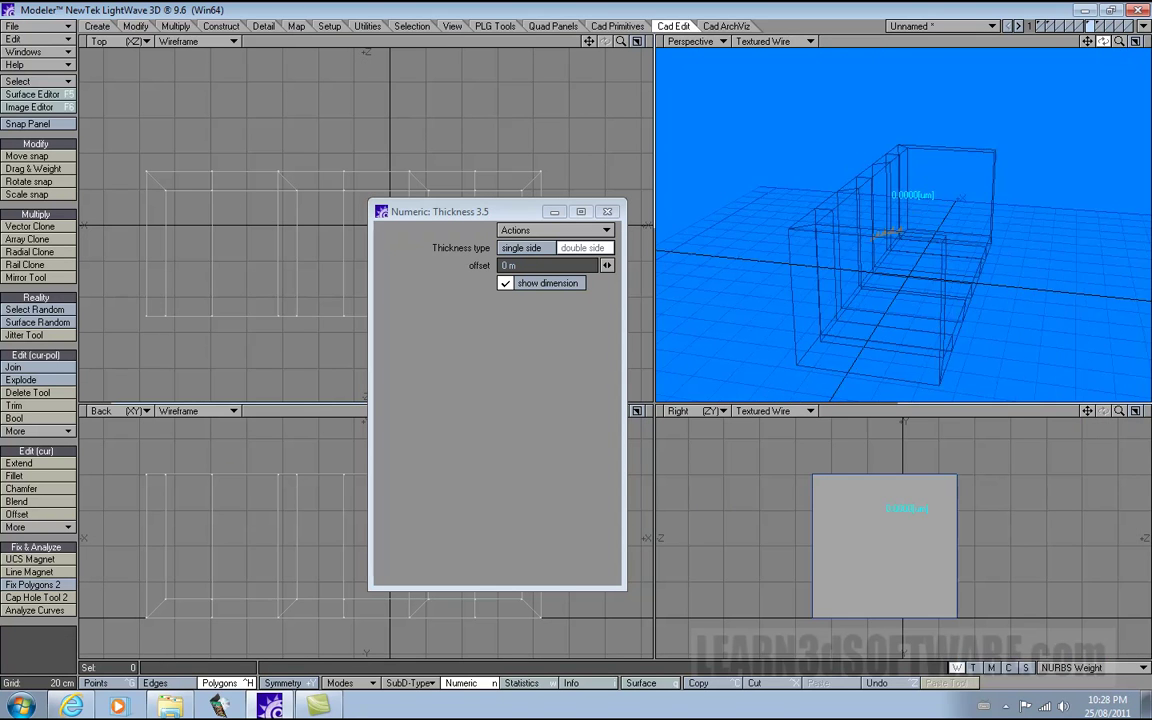
drag(1103, 41, 1115, 82)
drag(1034, 87, 1060, 74)
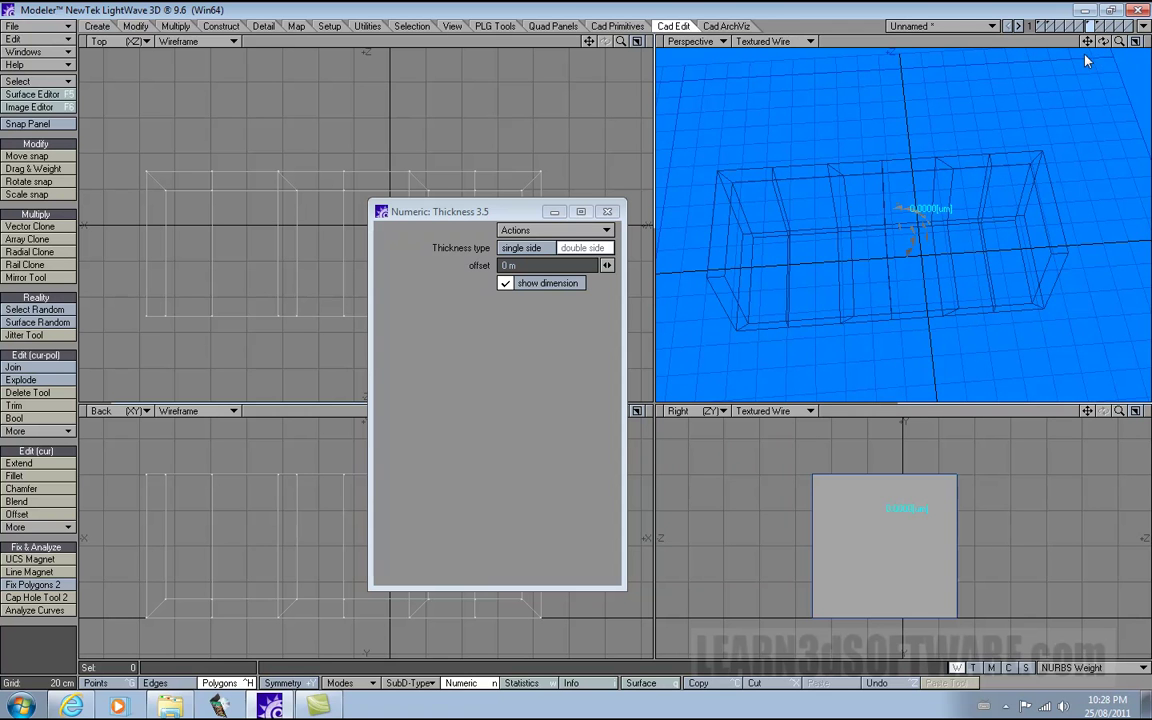
drag(1103, 41, 987, 32)
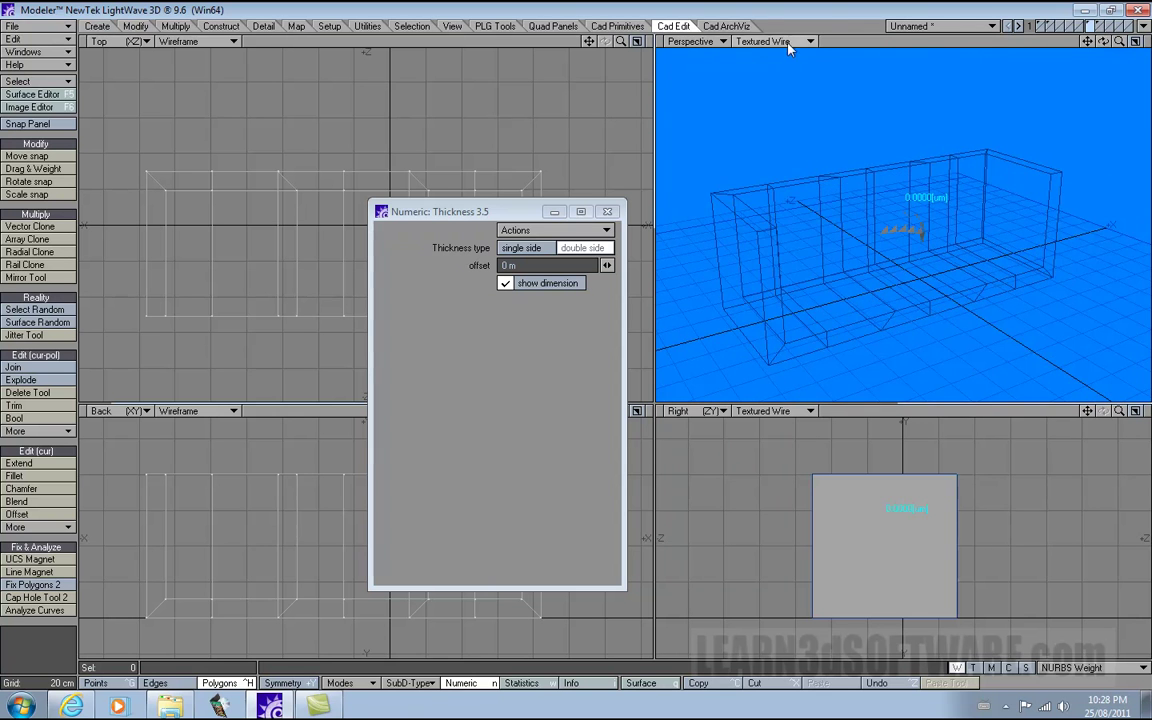
click(789, 45)
click(775, 19)
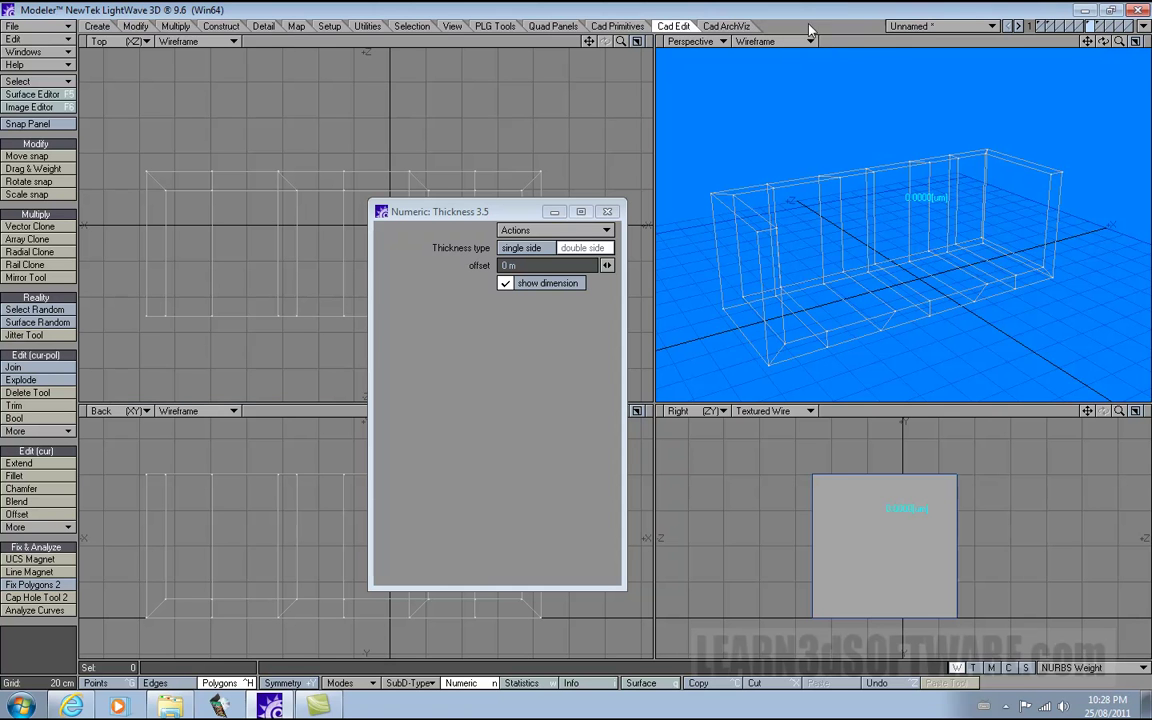
Return the Perspective view to Textured Wire and examine the box's thickened walls and floor from several angles.
drag(1106, 44, 1081, 38)
click(759, 45)
click(757, 145)
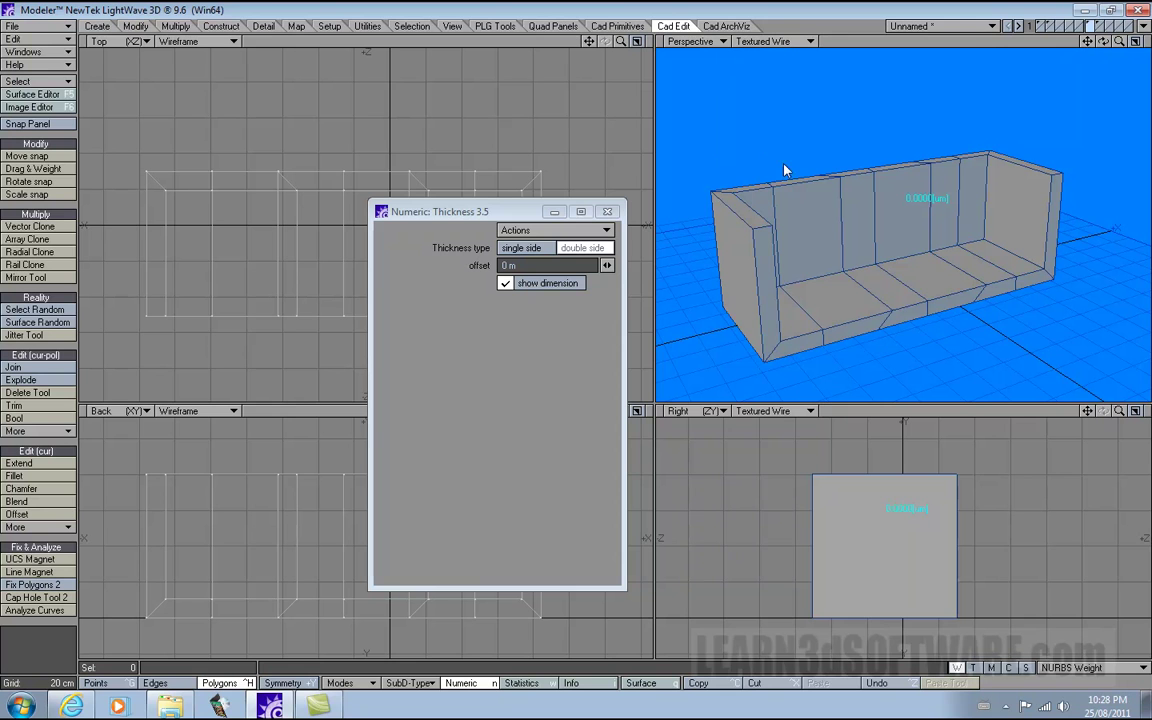
drag(1110, 40, 1035, 10)
drag(1005, 62, 955, 66)
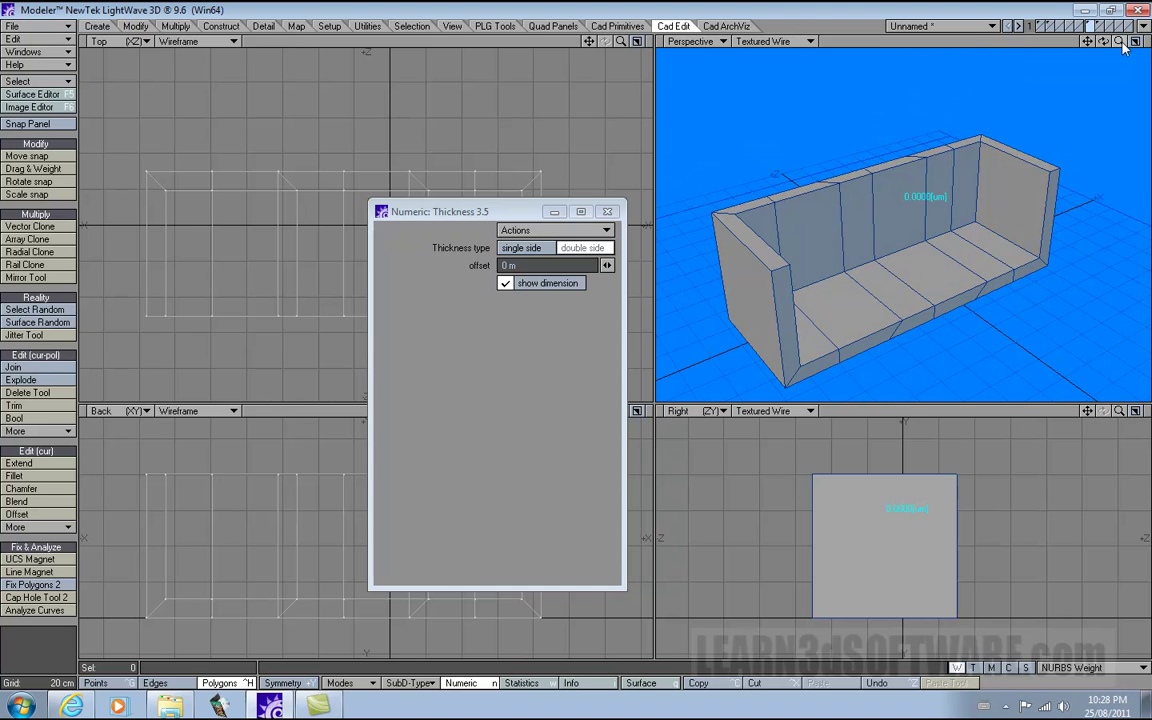
drag(1120, 42, 1078, 48)
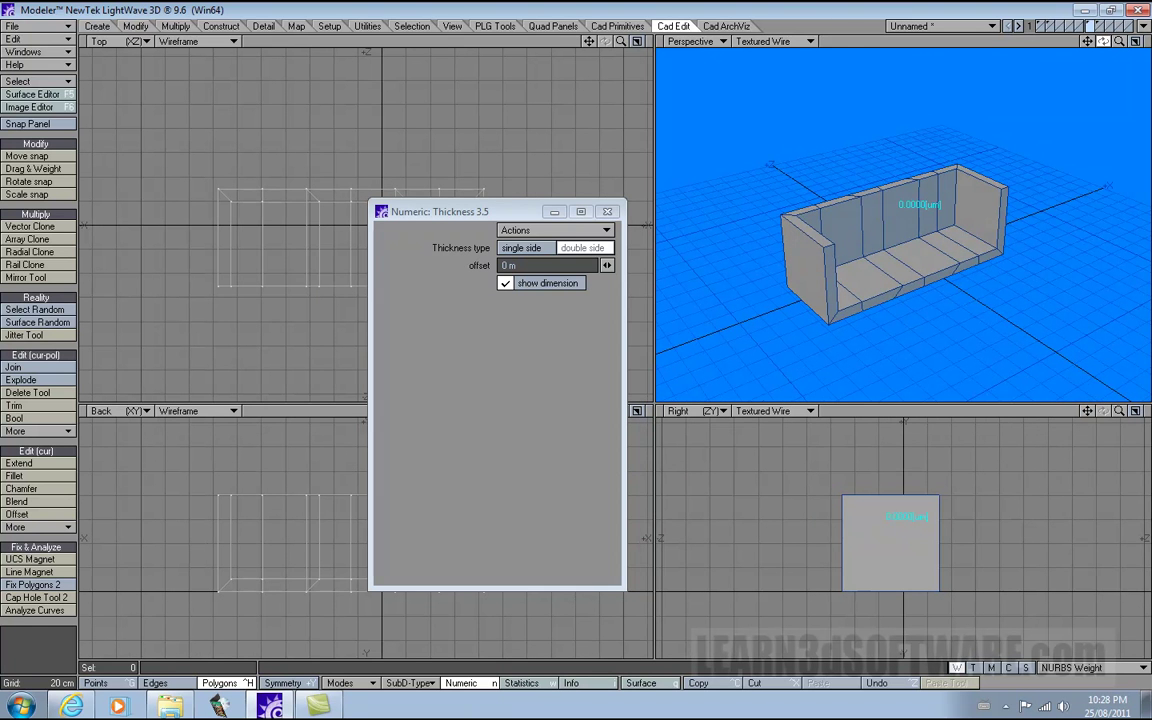